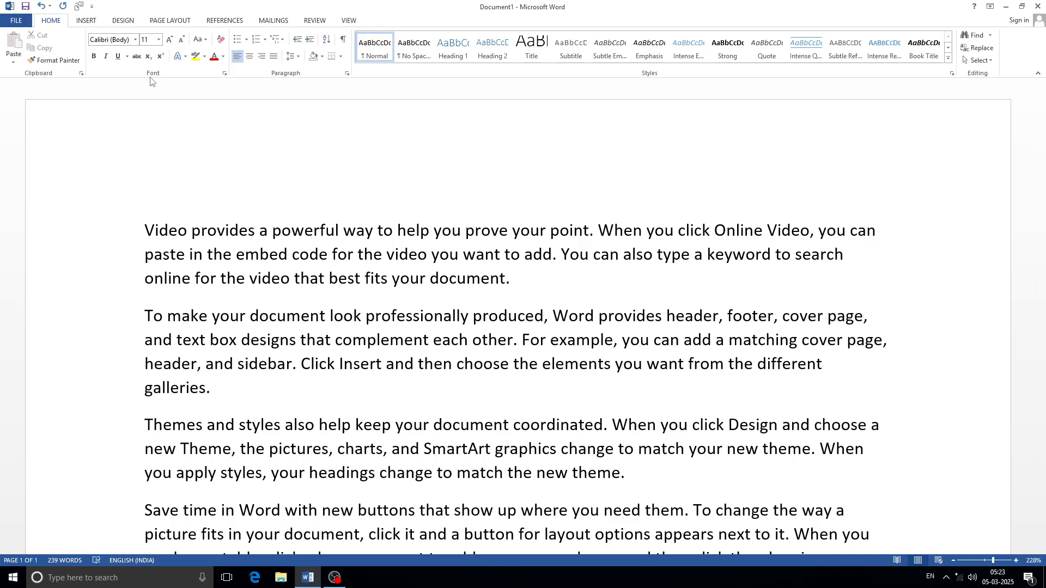
# Examine the font name, font size and change-case options, and the settings in the Font dialog, without applying any.
pyautogui.click(135, 40)
pyautogui.click(134, 41)
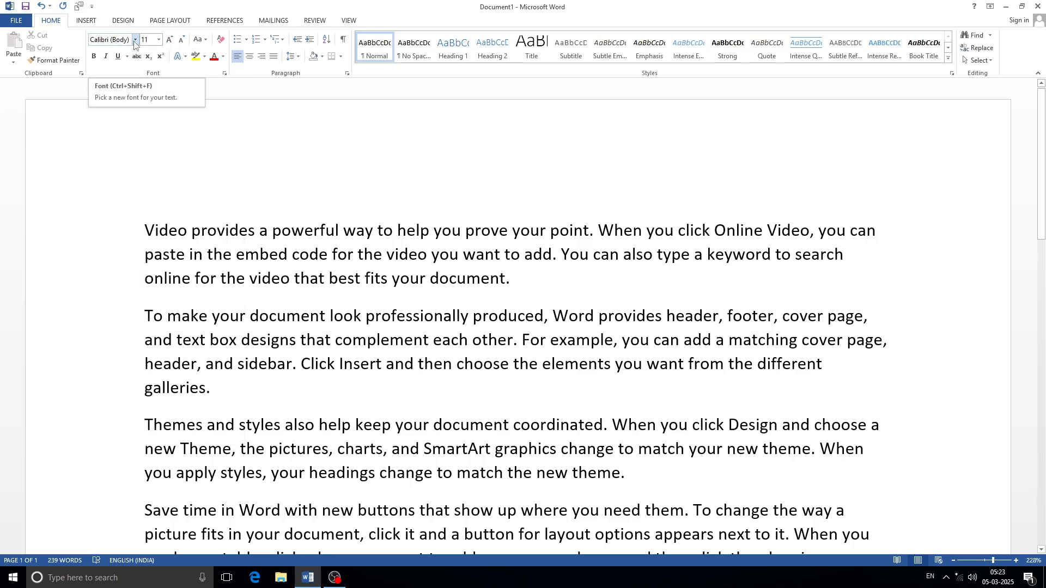
pyautogui.click(174, 41)
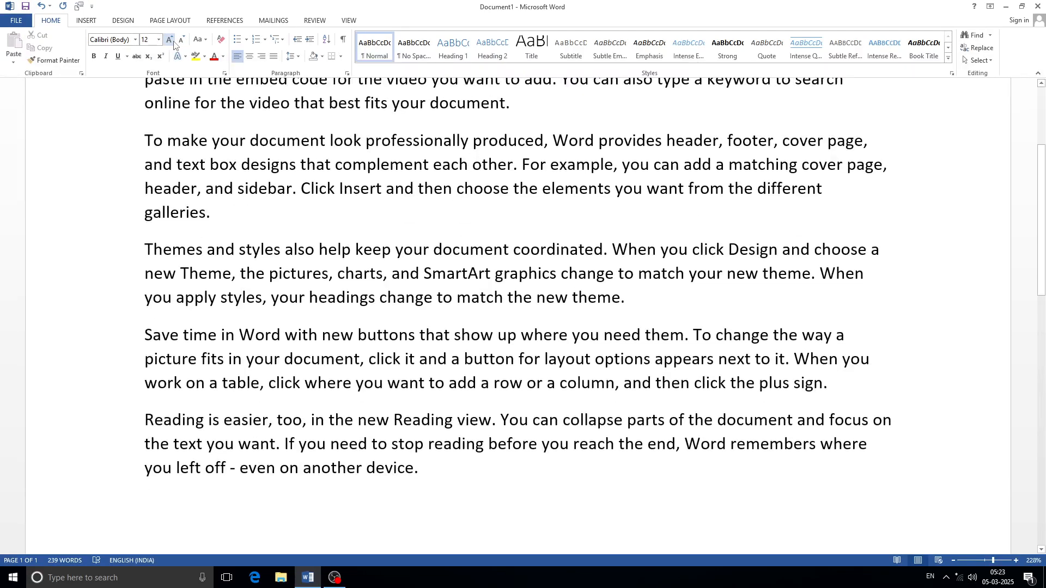
pyautogui.click(181, 39)
pyautogui.click(202, 37)
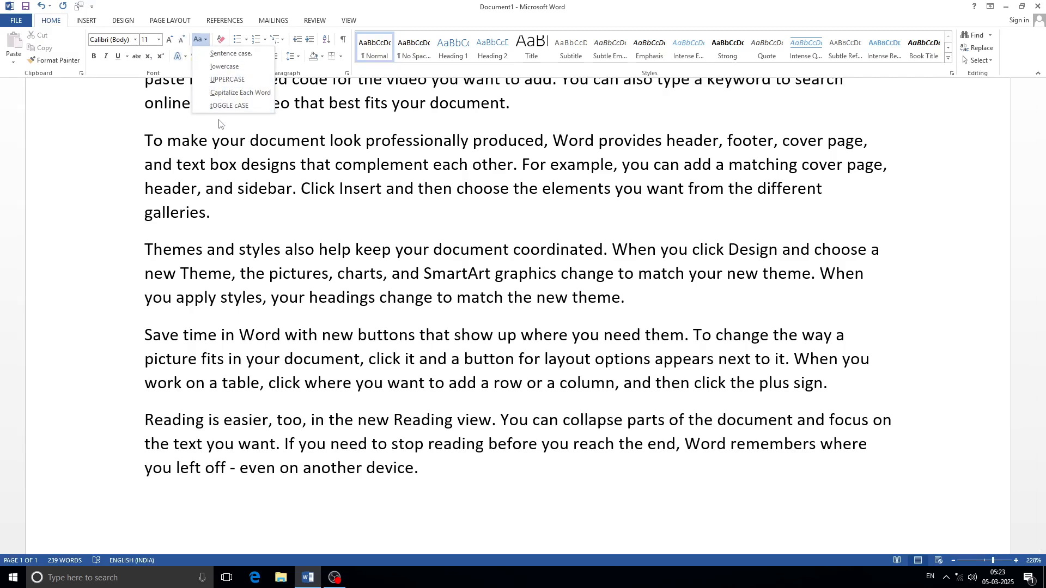
pyautogui.click(192, 122)
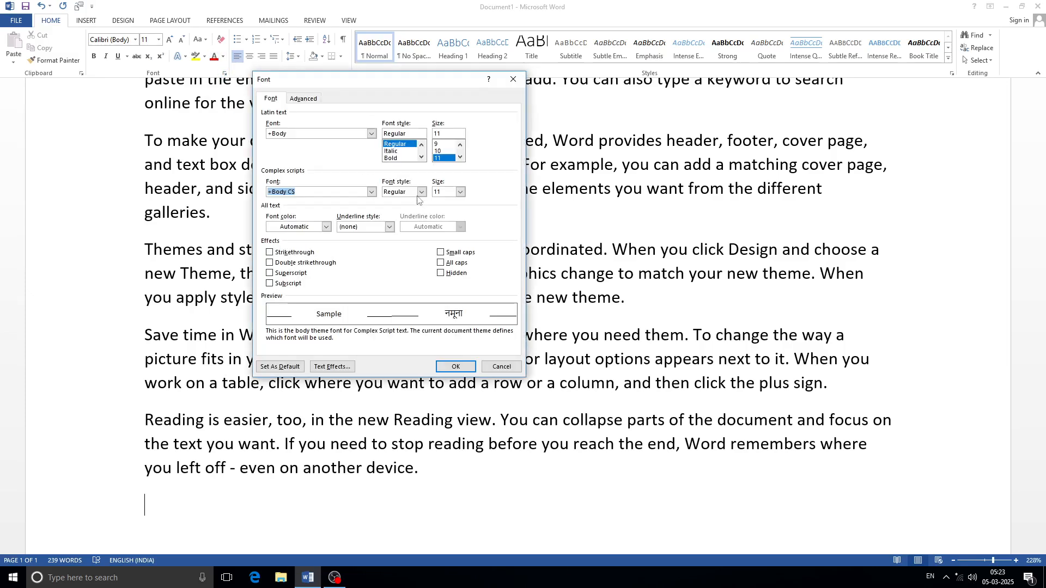
pyautogui.moveTo(385, 82); pyautogui.dragTo(384, 119)
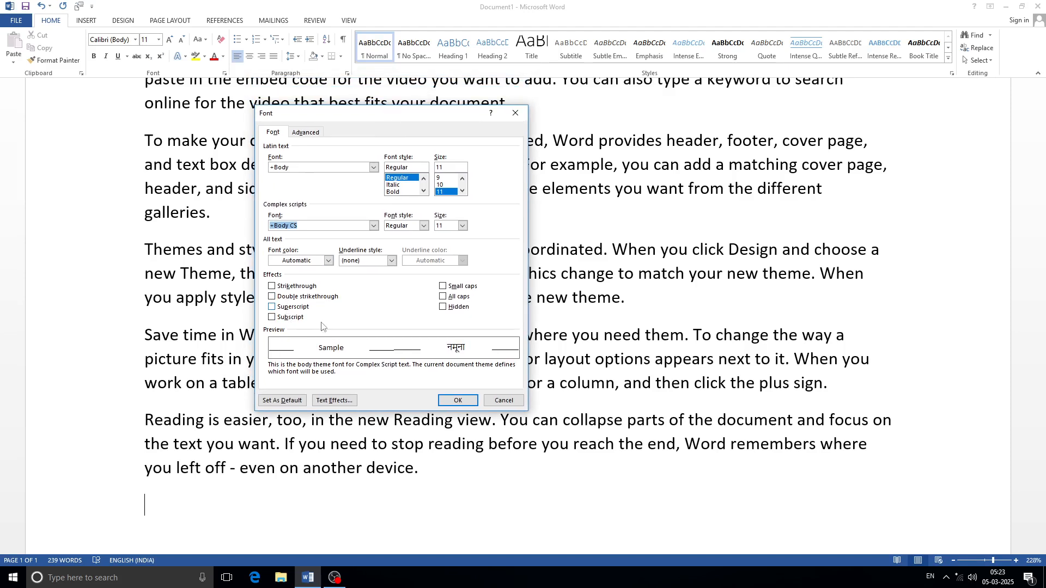
pyautogui.click(504, 402)
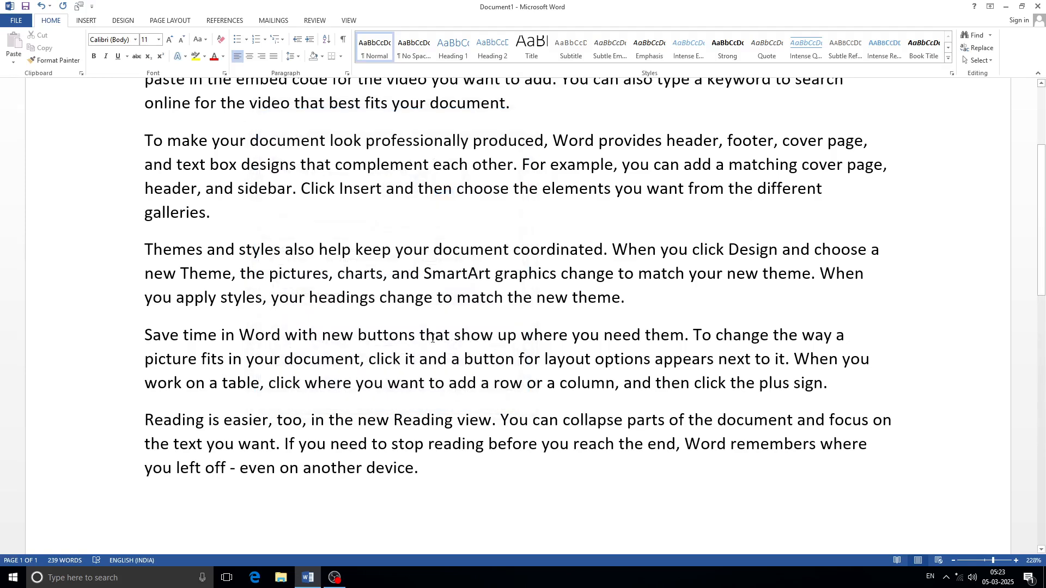
# Insert three blank lines above the first paragraph of the document.
pyautogui.scroll(3, 432, 339)
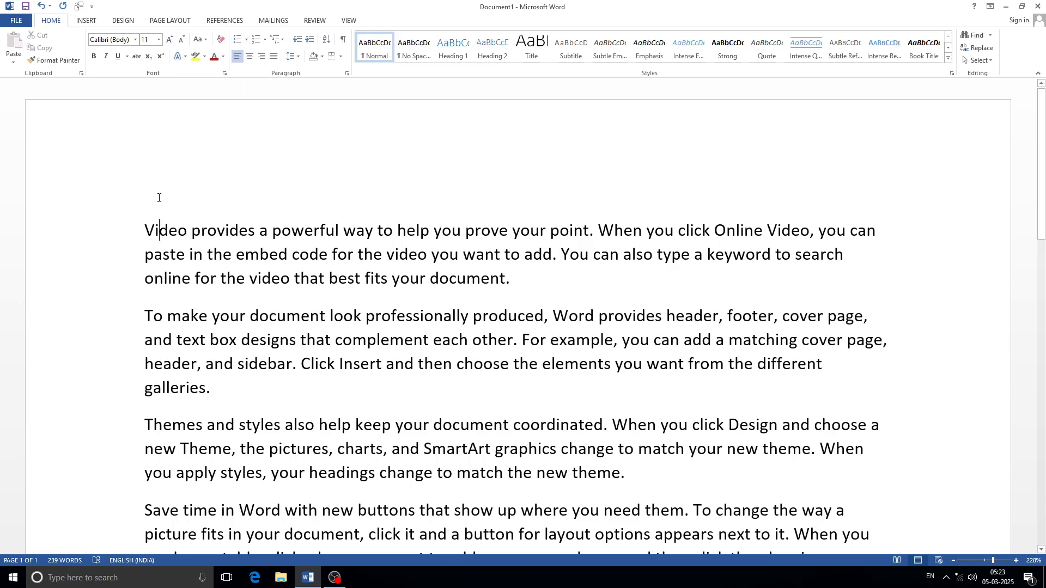
pyautogui.press('Return')
pyautogui.press('Return')
pyautogui.press('Return')
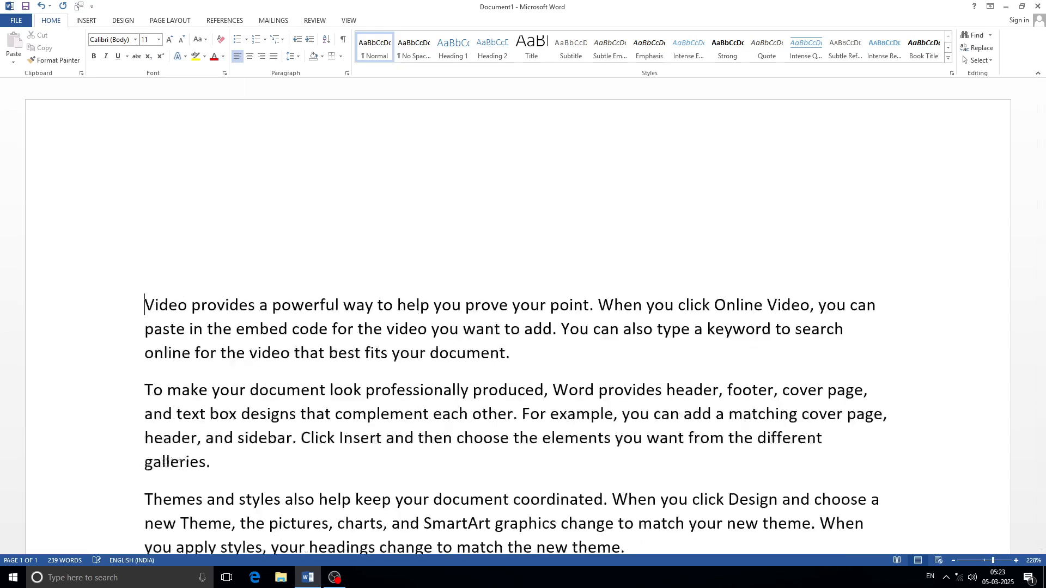
# Start a bulleted list with arrowhead bullets on the first blank line and enter the items A and b.
pyautogui.click(169, 196)
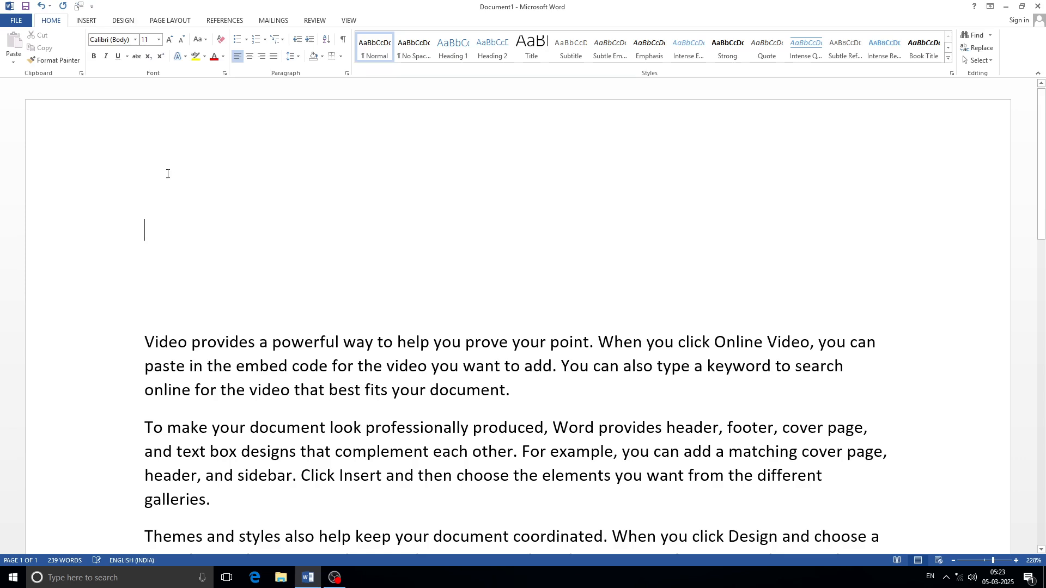
pyautogui.click(246, 41)
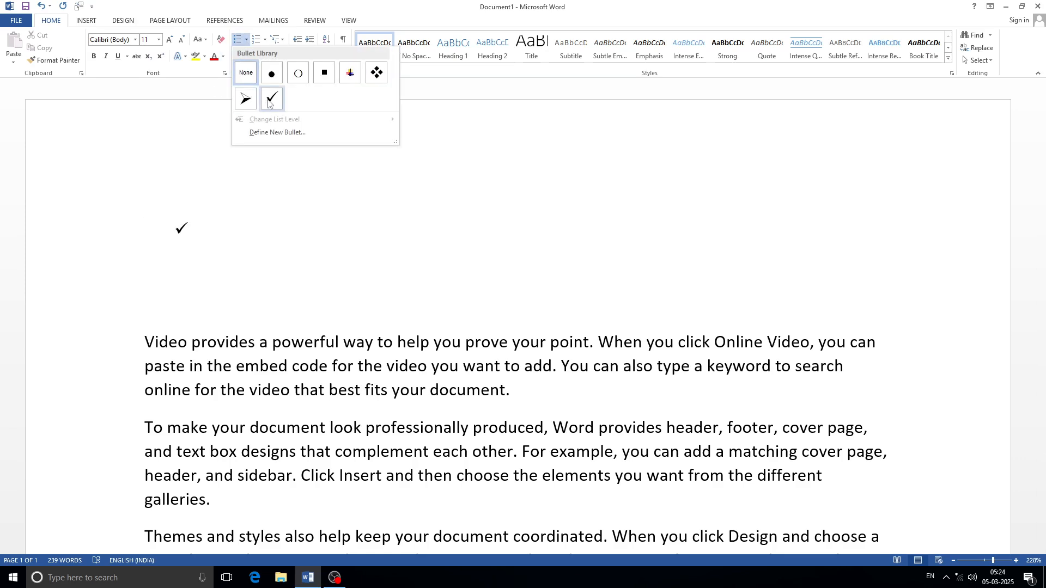
pyautogui.click(245, 100)
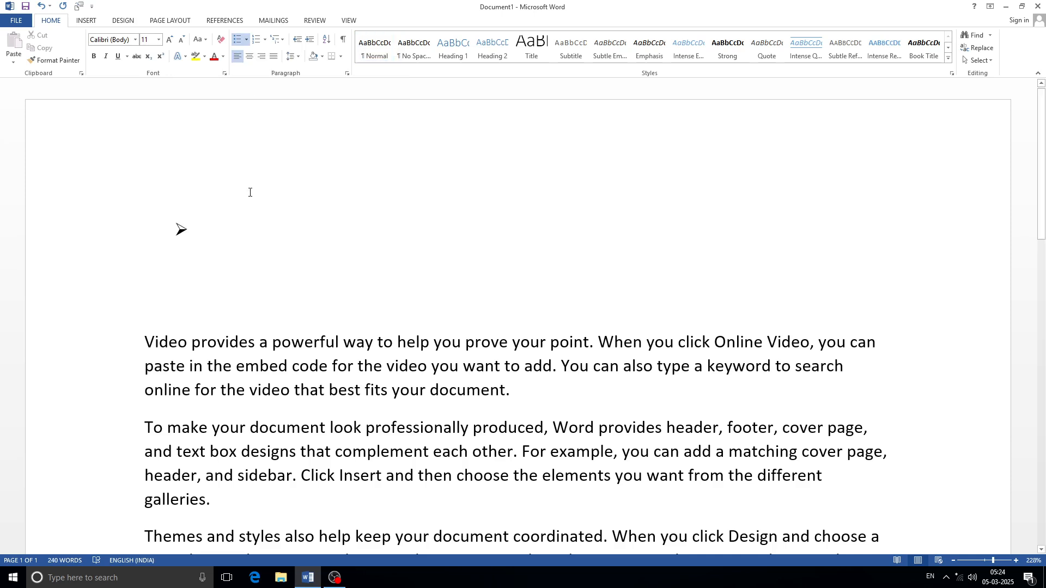
pyautogui.write('A')
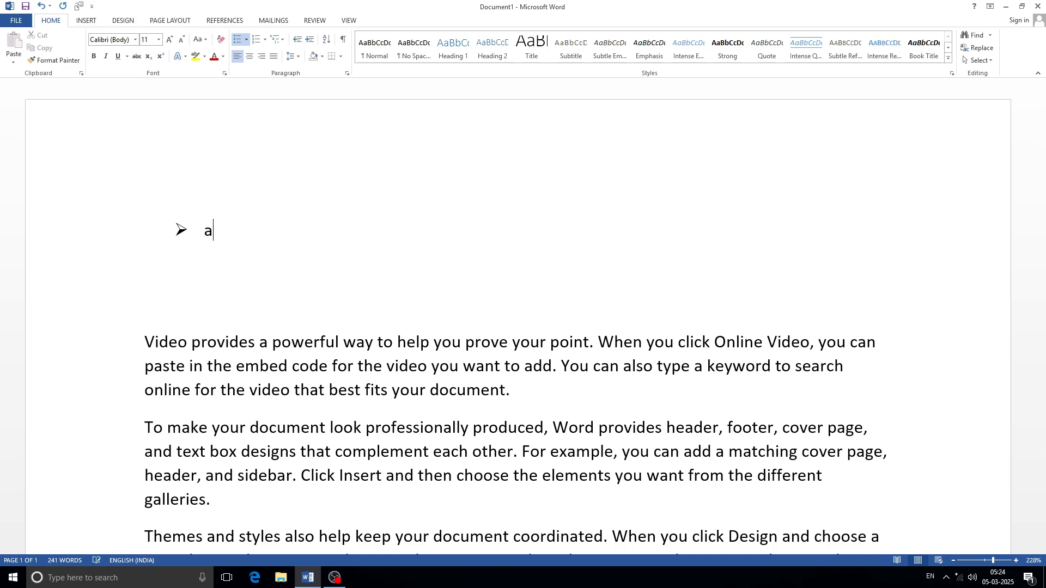
pyautogui.press('Return')
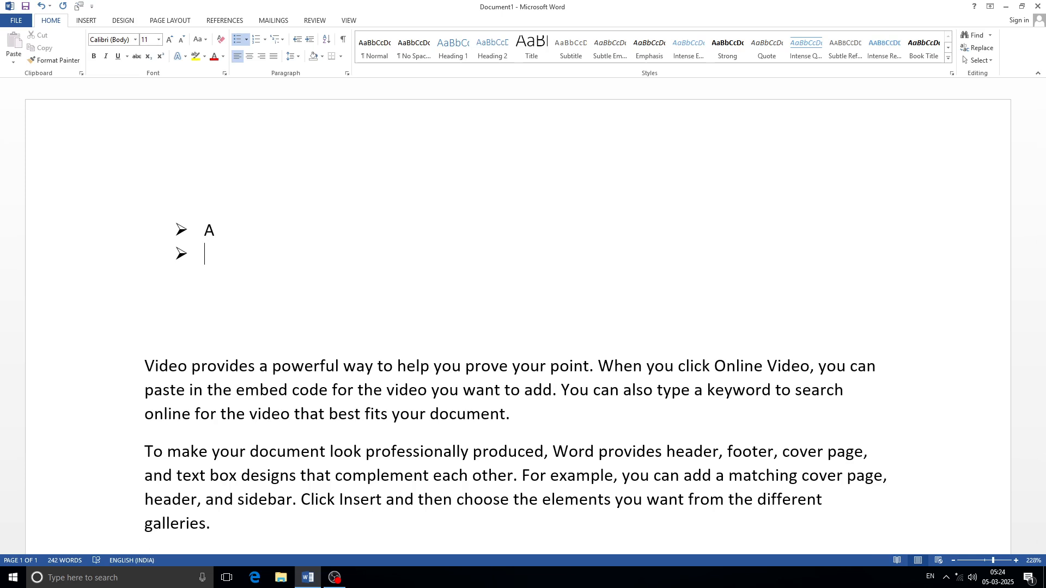
pyautogui.write('b')
# Define a new bullet for the list items A and b using the Wingdings curved-arrow symbol, character code 196.
pyautogui.moveTo(227, 256); pyautogui.dragTo(202, 223)
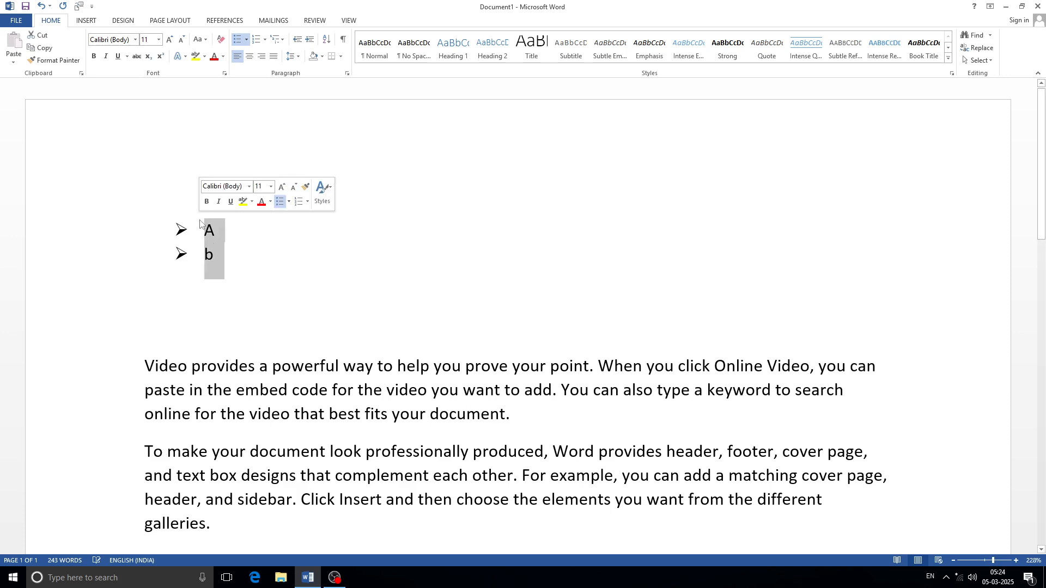
pyautogui.click(246, 39)
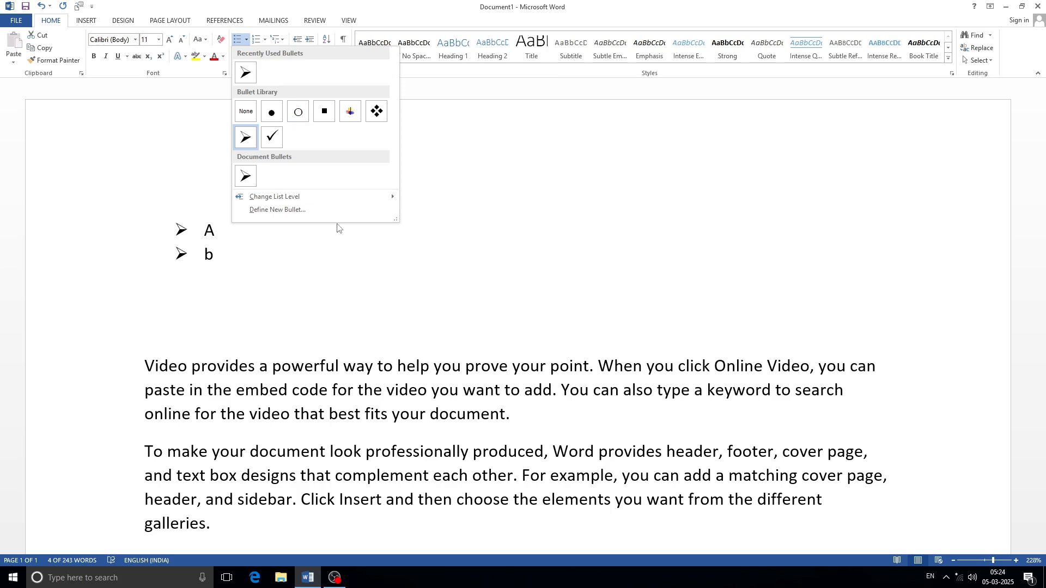
pyautogui.moveTo(333, 200)
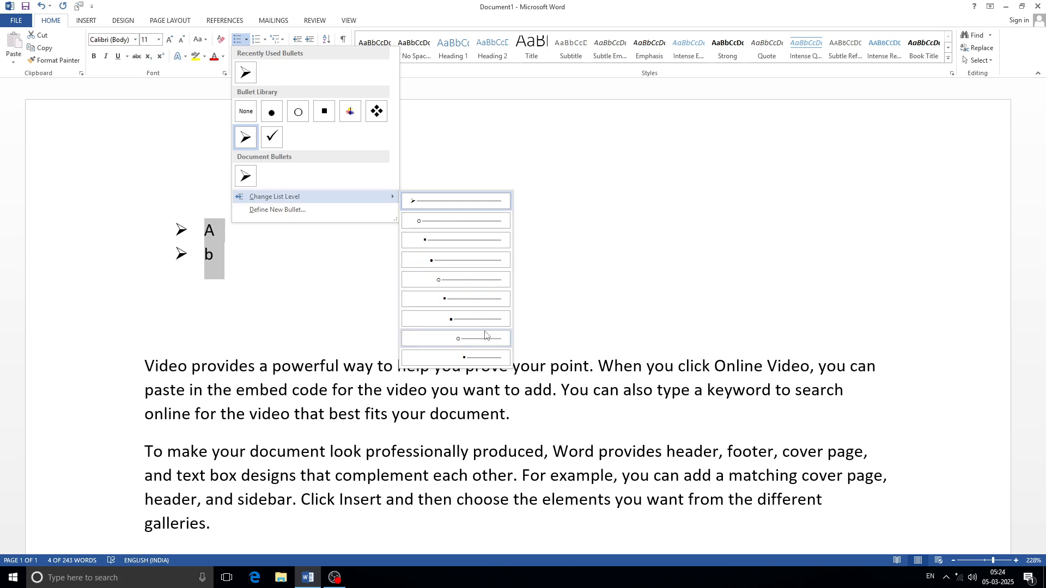
pyautogui.click(313, 211)
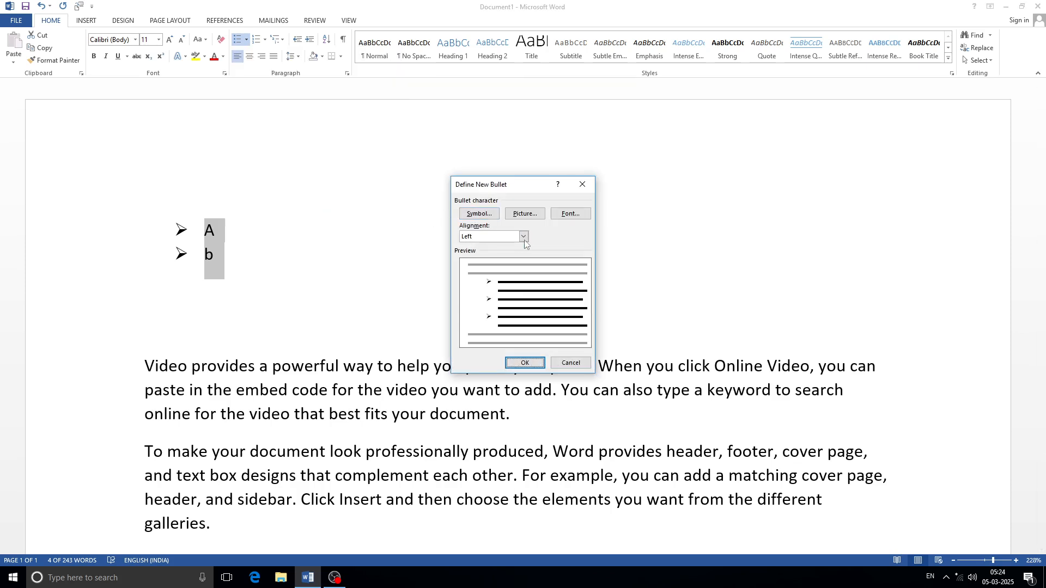
pyautogui.moveTo(527, 185); pyautogui.dragTo(427, 126)
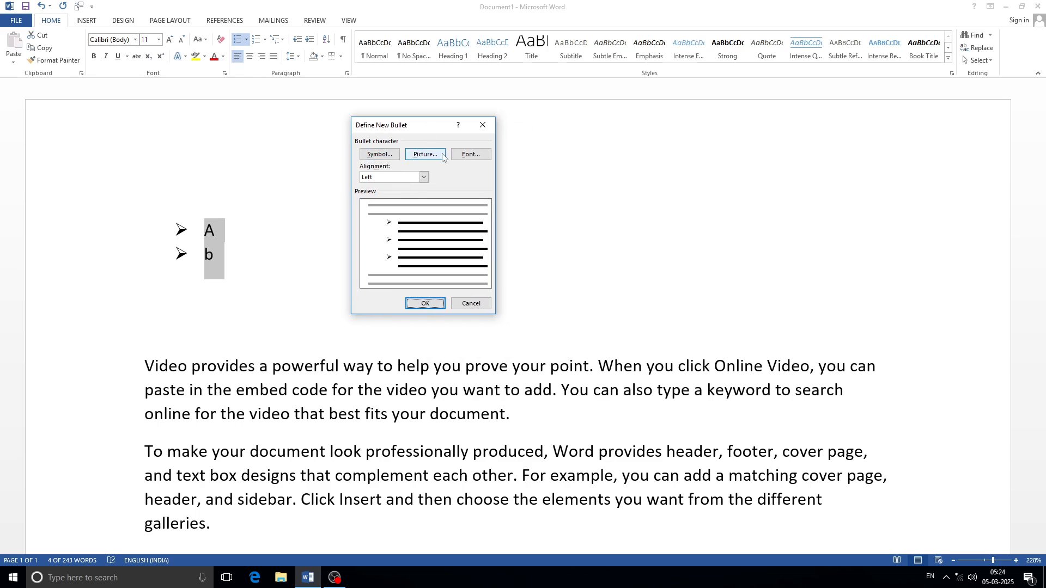
pyautogui.click(389, 155)
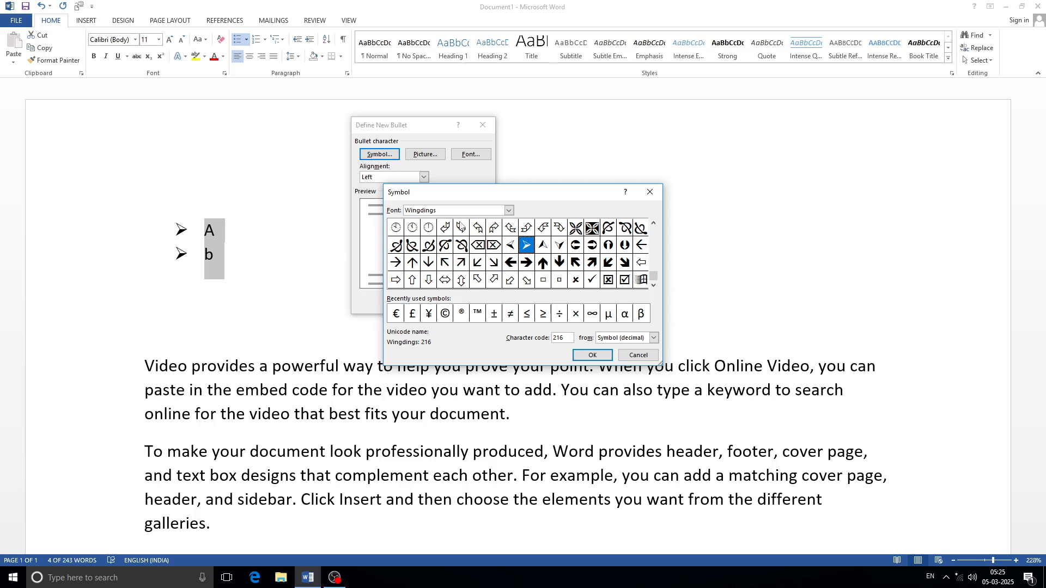
pyautogui.click(461, 228)
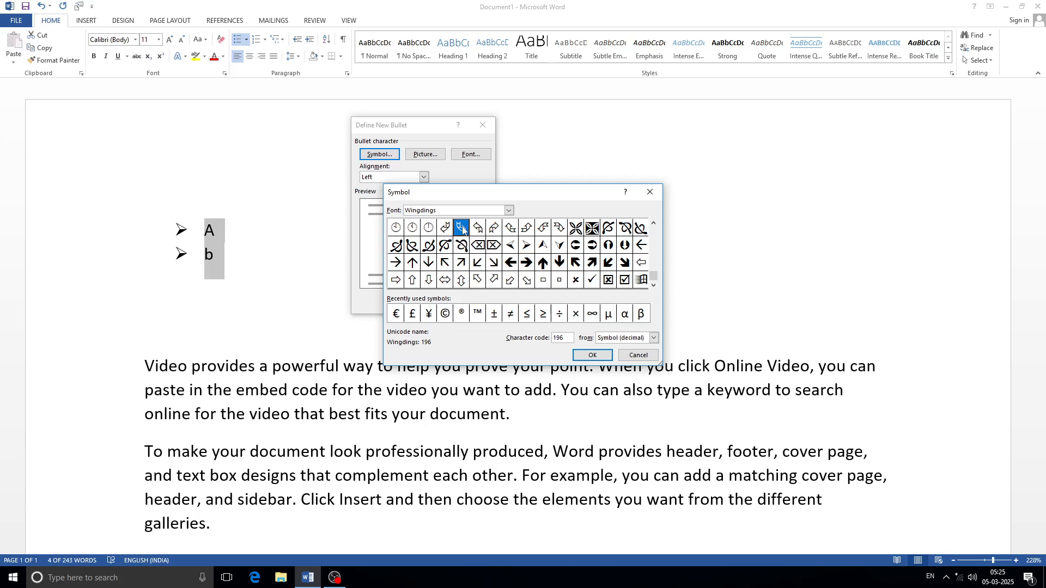
pyautogui.click(603, 356)
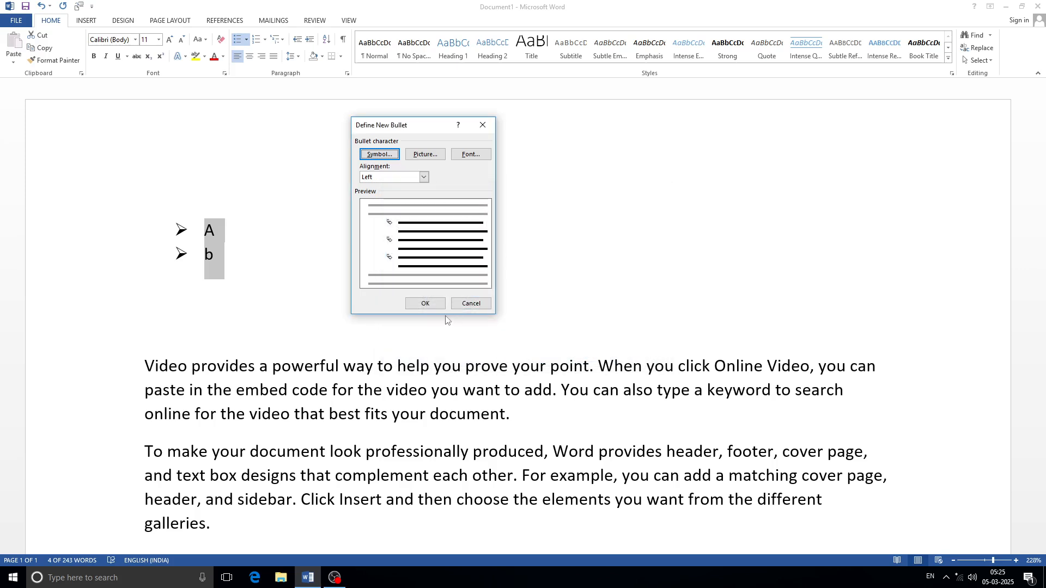
pyautogui.click(426, 304)
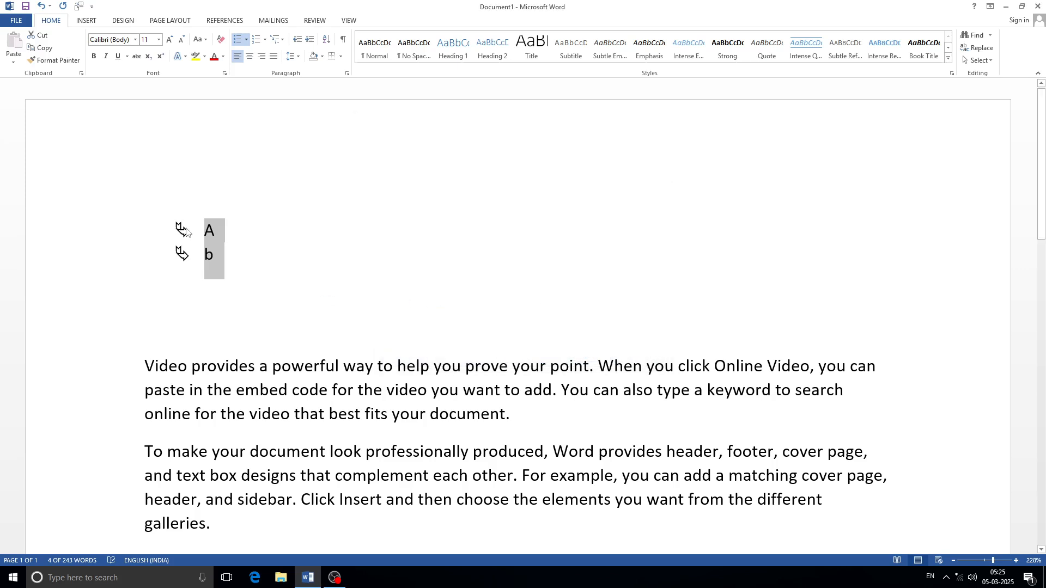
# Define a picture bullet for both list items from the local image "ms word thambnail FONT GROUP".
pyautogui.click(246, 39)
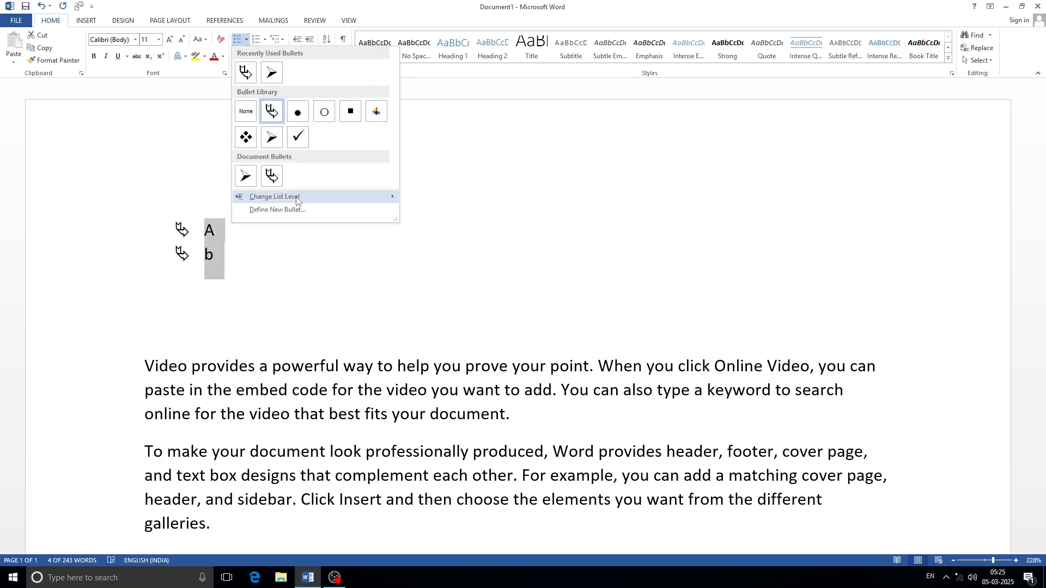
pyautogui.click(301, 211)
pyautogui.click(424, 154)
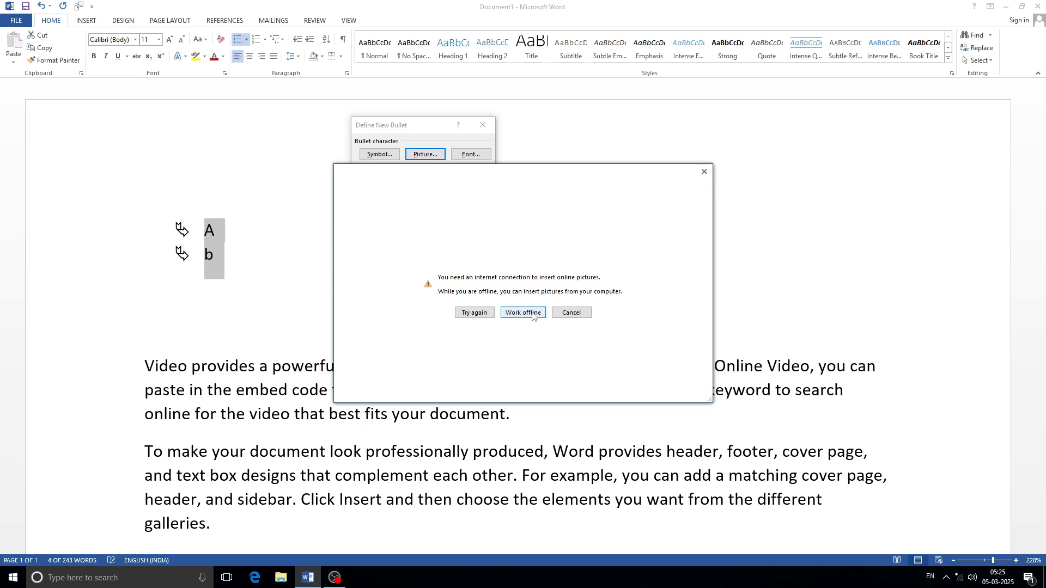
pyautogui.click(532, 312)
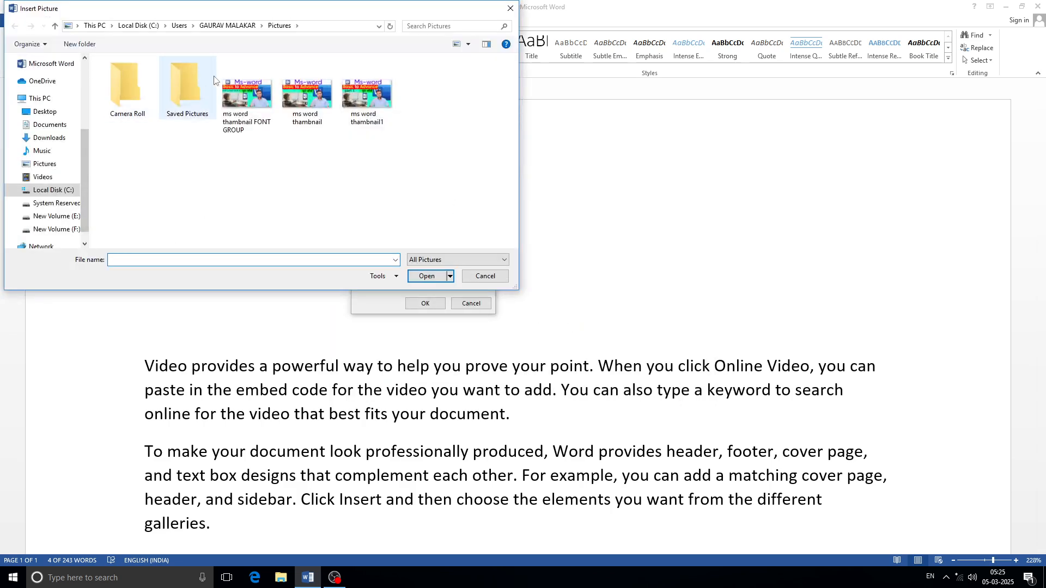
pyautogui.click(261, 92)
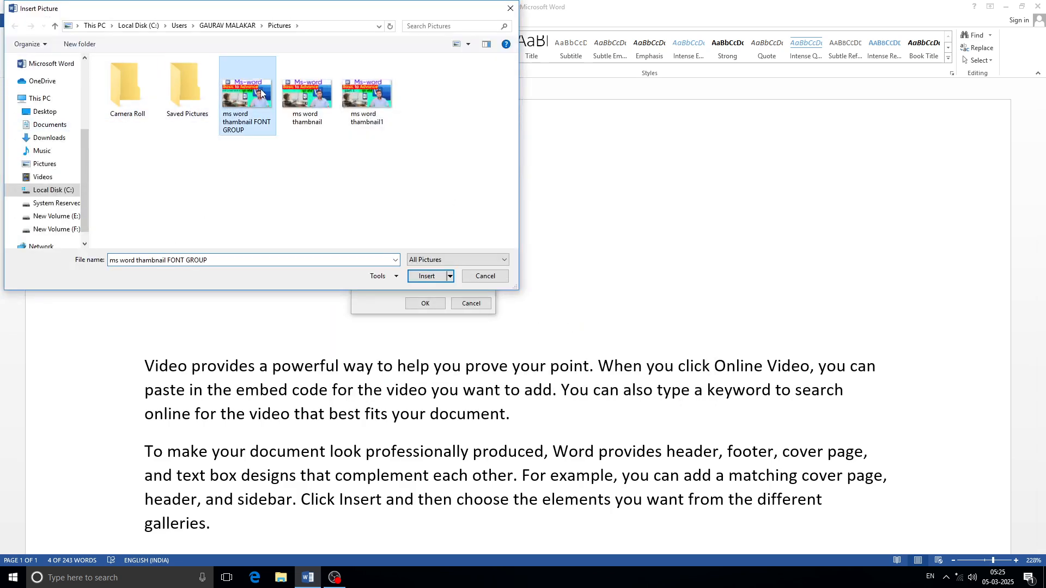
pyautogui.click(428, 277)
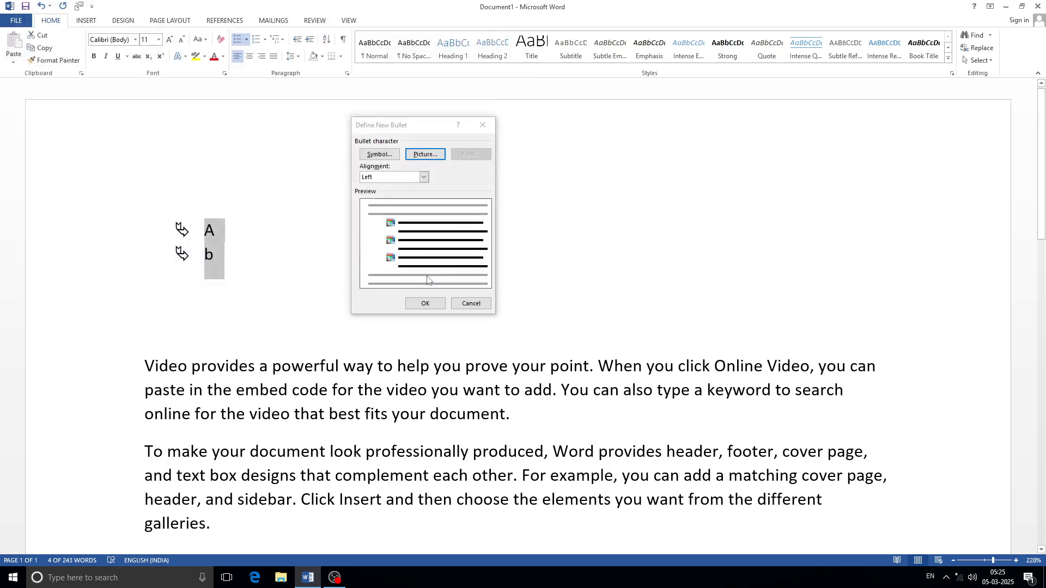
pyautogui.click(425, 304)
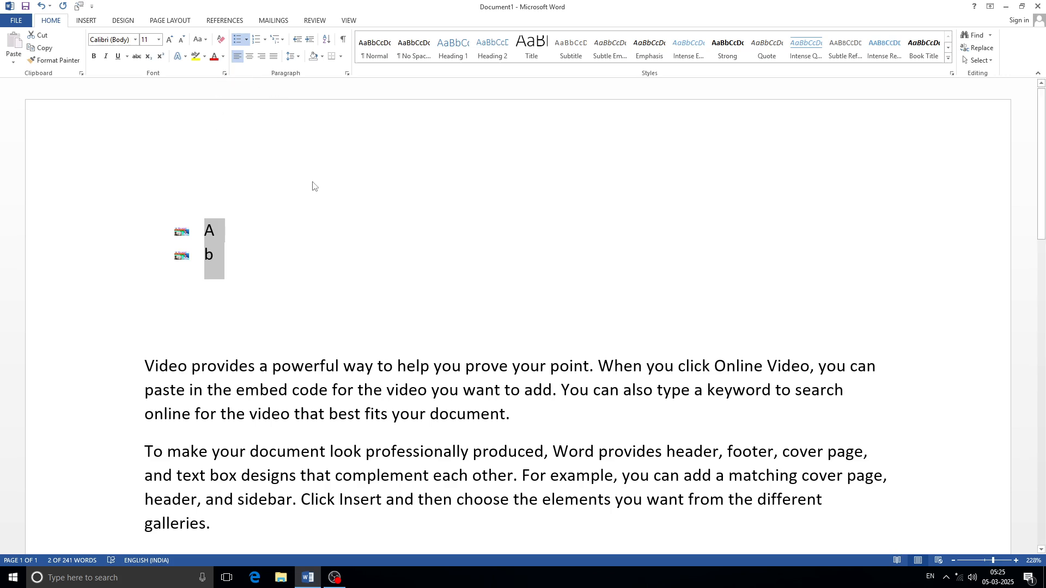
# Replace the picture bullets of items A and b with the recently used curved-arrow symbol bullet.
pyautogui.click(238, 42)
pyautogui.click(238, 42)
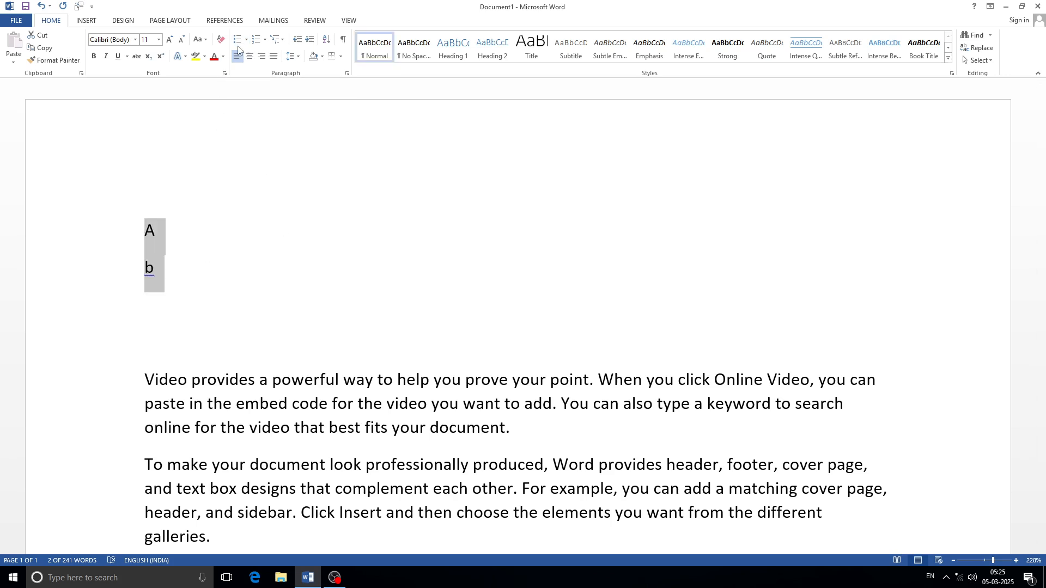
pyautogui.click(248, 40)
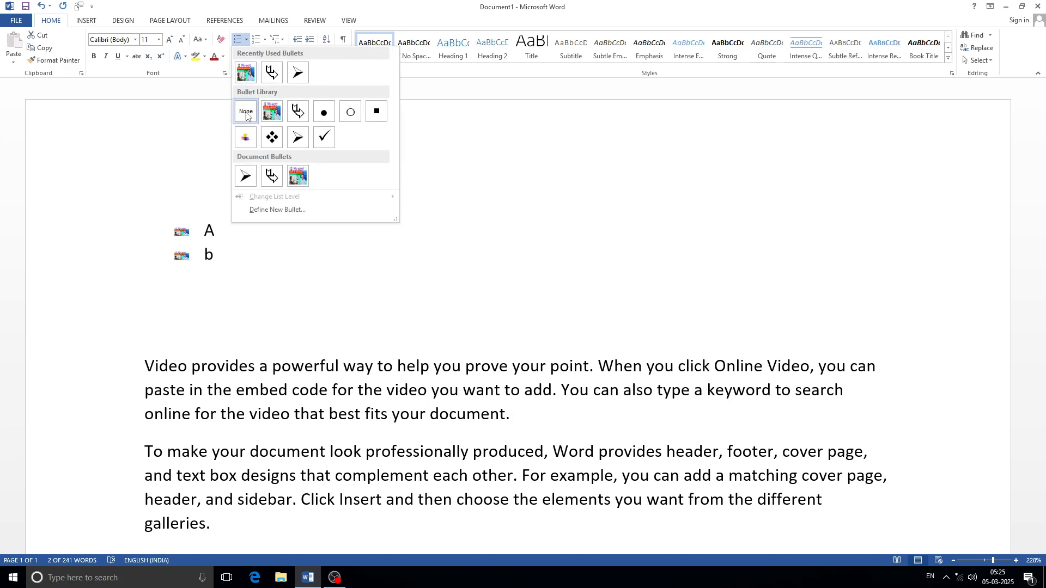
pyautogui.click(278, 71)
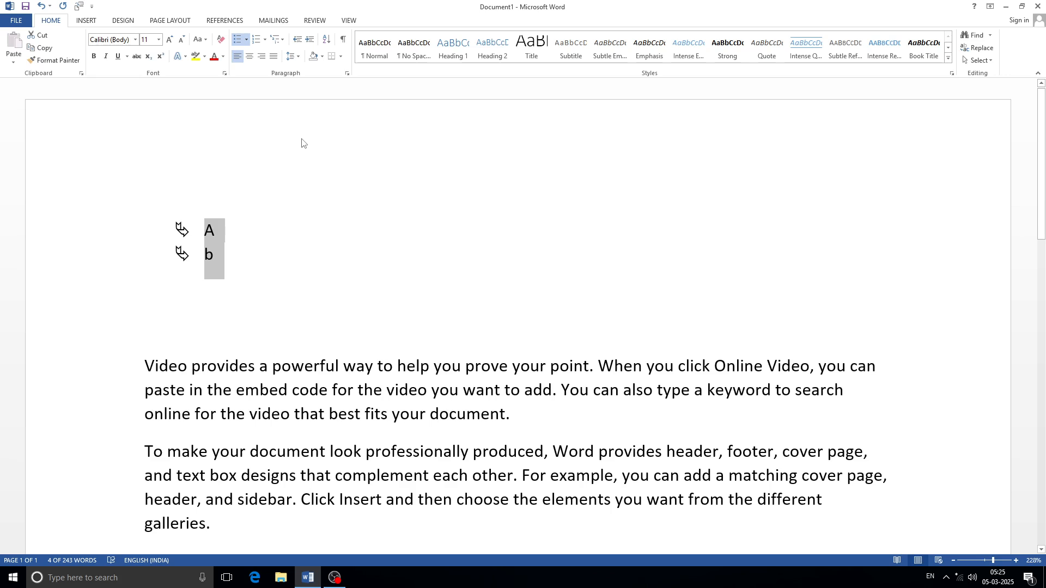
# Examine the numbering styles and the alignment options for defining a new number format, without applying any.
pyautogui.click(265, 40)
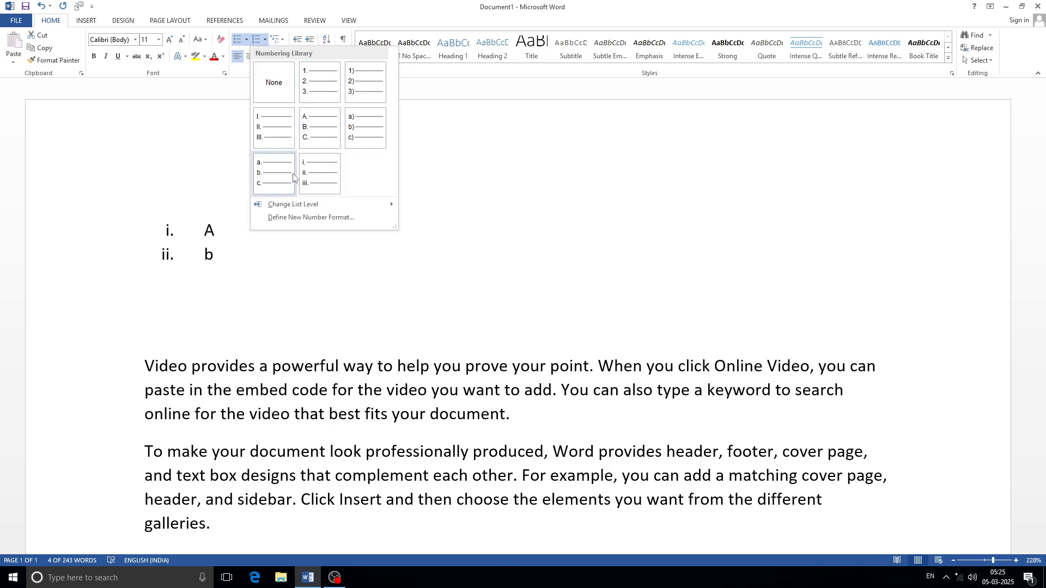
pyautogui.click(328, 218)
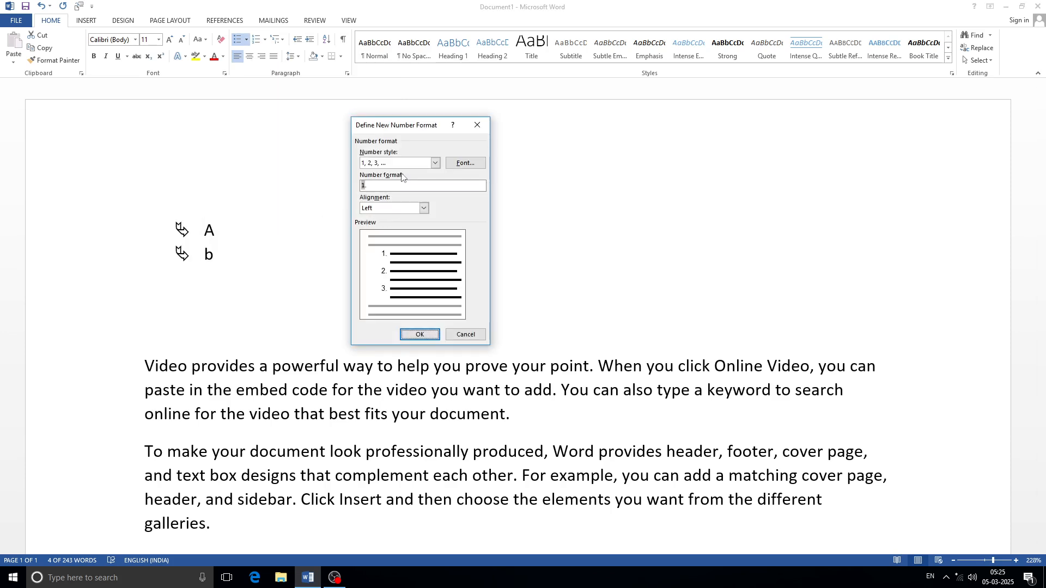
pyautogui.click(424, 209)
pyautogui.click(422, 217)
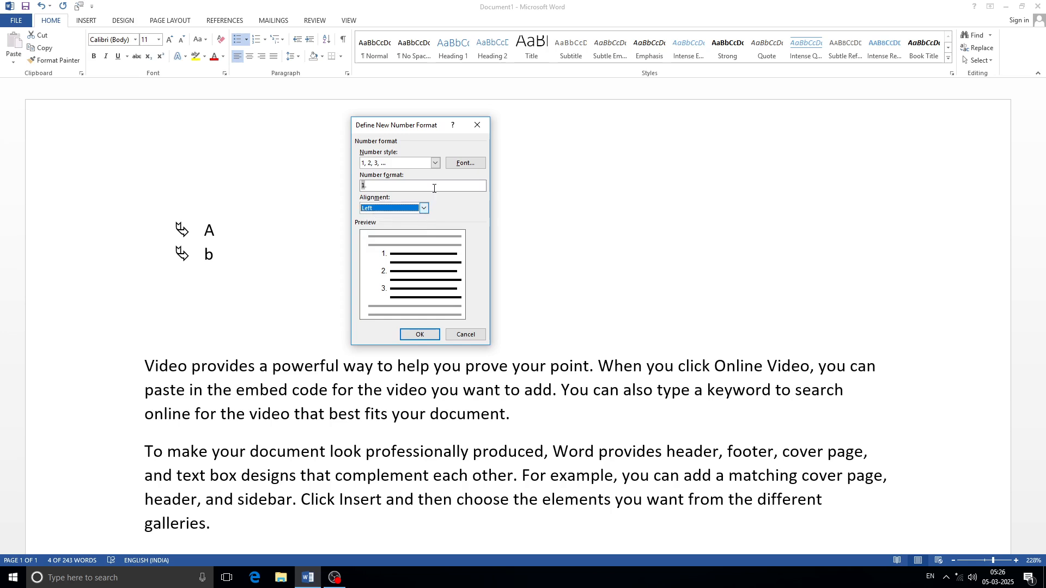
pyautogui.click(466, 335)
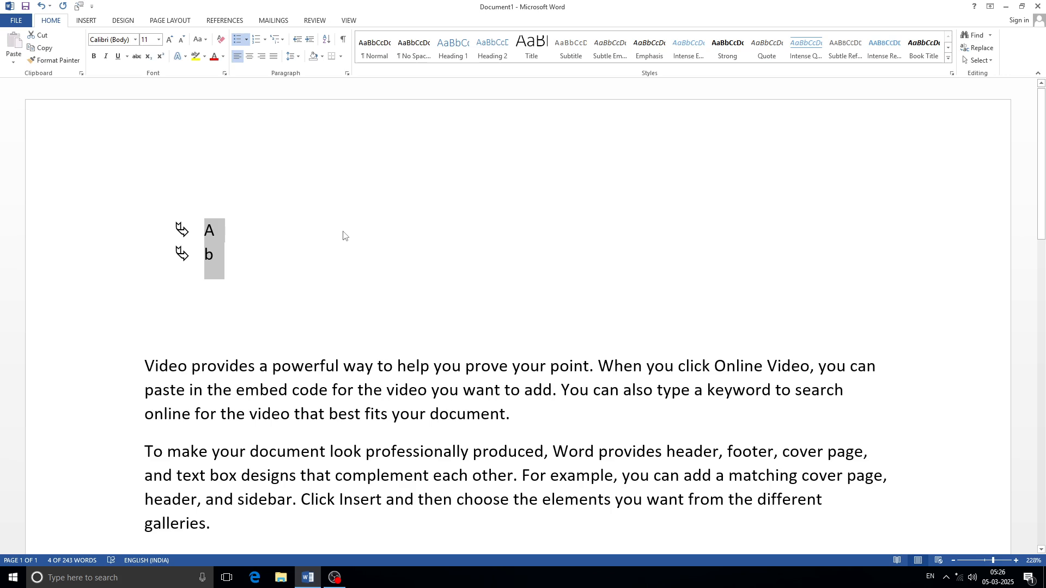
# Apply the Article I. / Section 1.01 multilevel list to items A and b, and remove it with None.
pyautogui.click(287, 45)
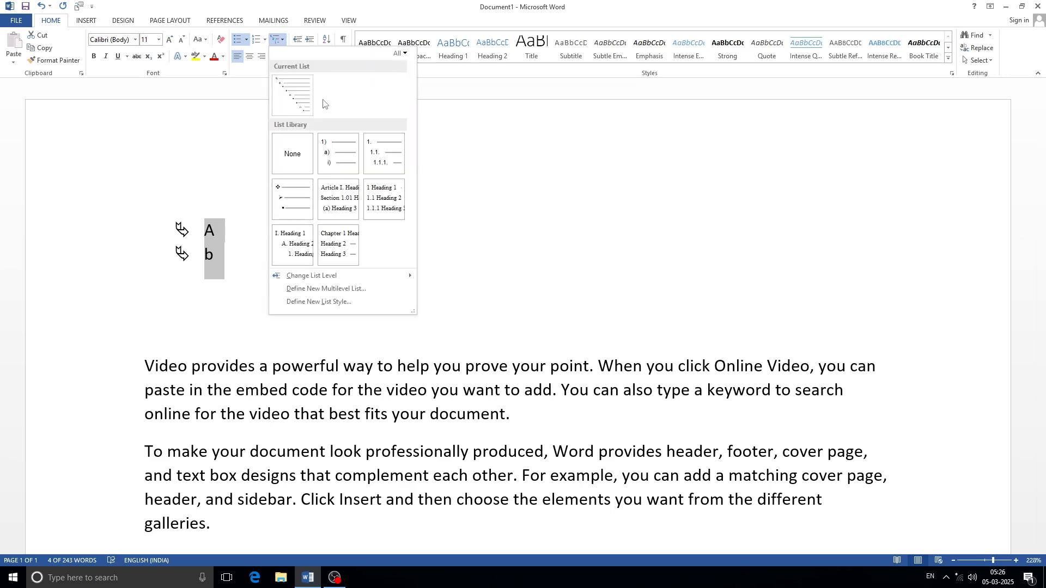
pyautogui.click(340, 207)
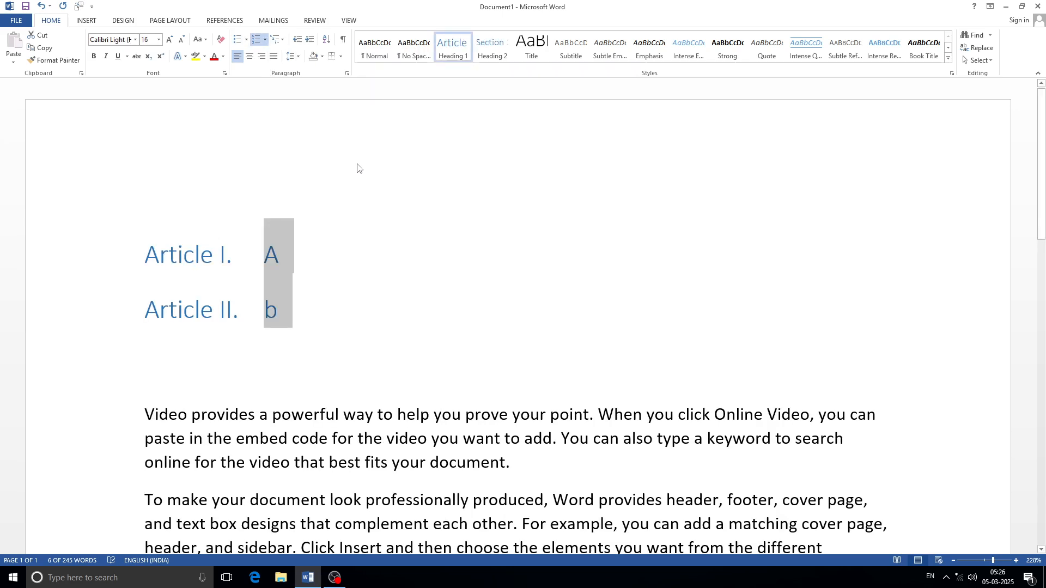
pyautogui.click(282, 41)
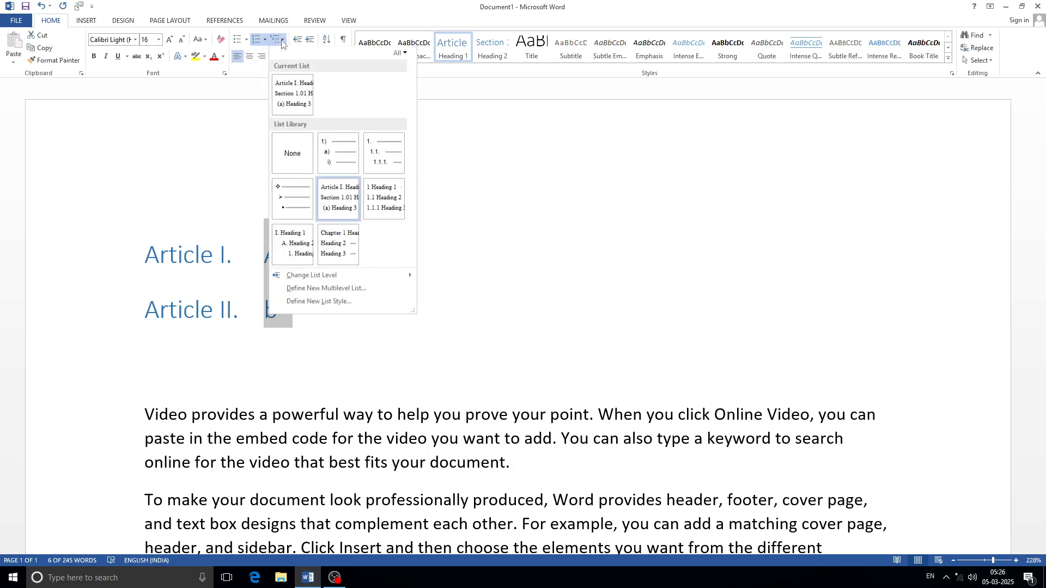
pyautogui.click(293, 158)
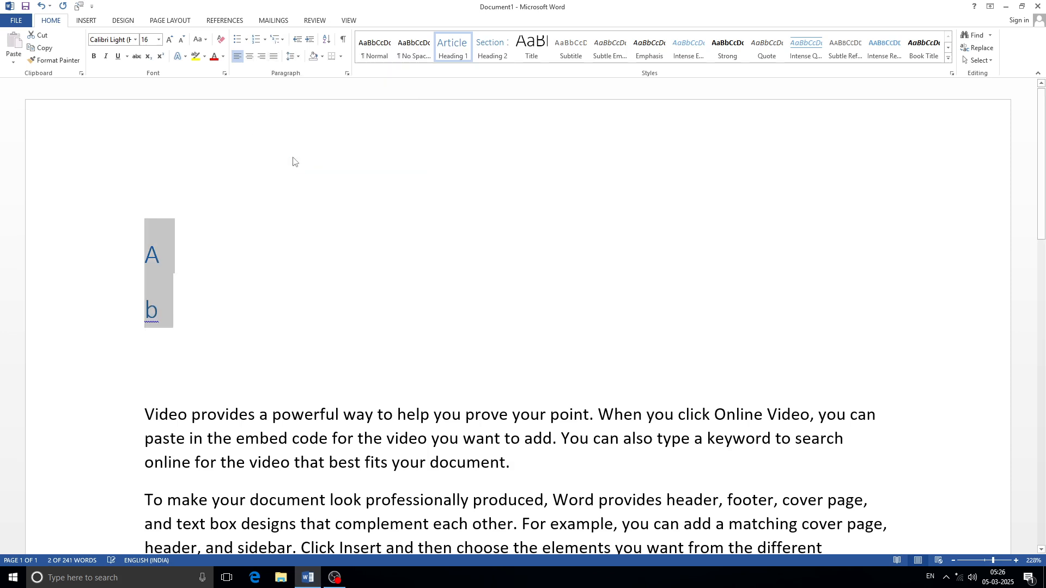
# Clear all formatting from the two heading lines A and b.
pyautogui.click(389, 211)
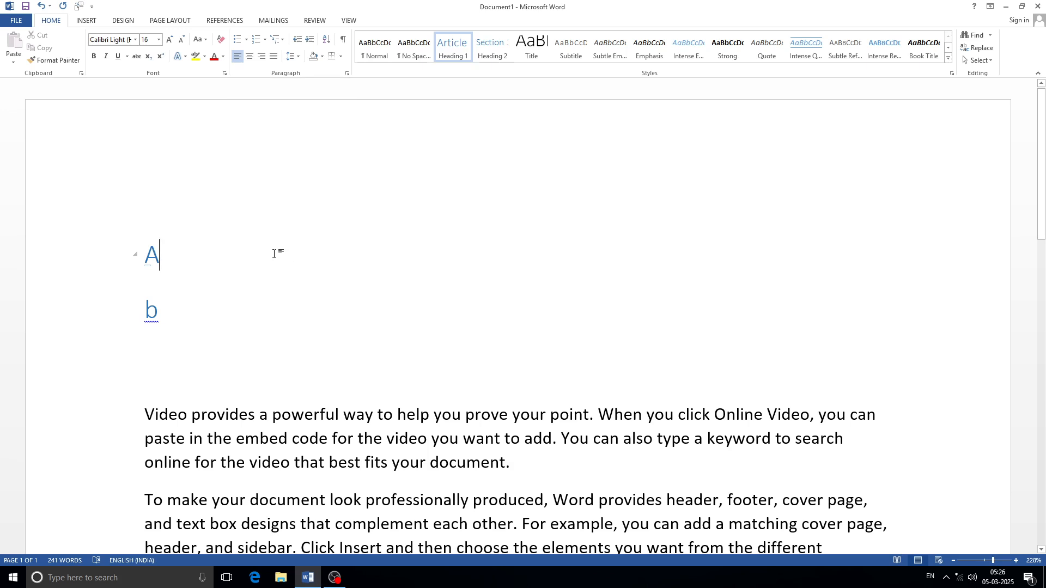
pyautogui.click(176, 308)
pyautogui.moveTo(176, 308); pyautogui.dragTo(132, 248)
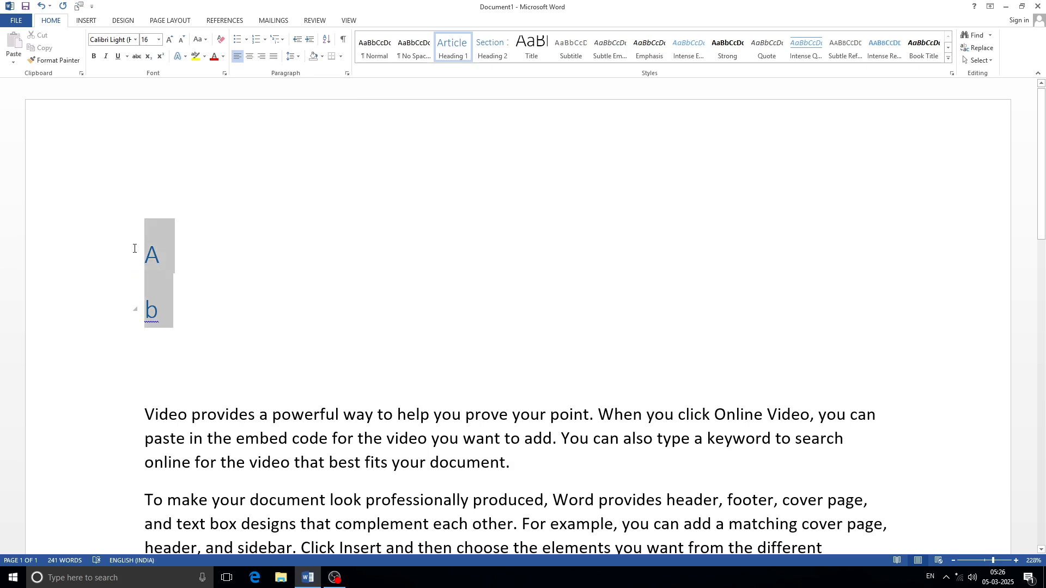
pyautogui.click(220, 42)
pyautogui.click(222, 303)
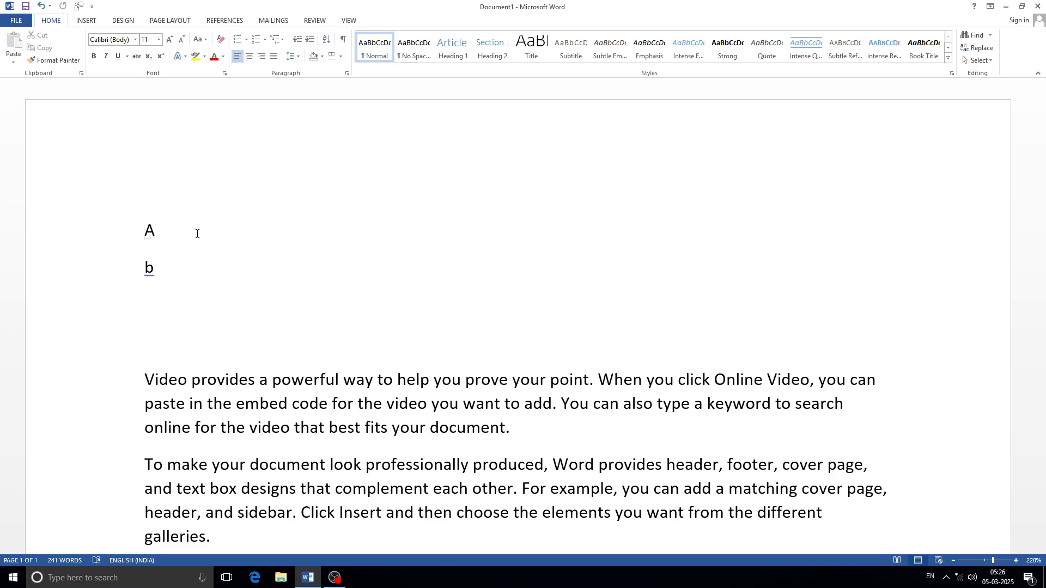
# Replace the letter A on the first line with the text "Pariksha.com".
pyautogui.press('BackSpace')
pyautogui.write('pr')
pyautogui.press('BackSpace')
pyautogui.write('ariksha')
pyautogui.press('BackSpace')
pyautogui.write('.com')
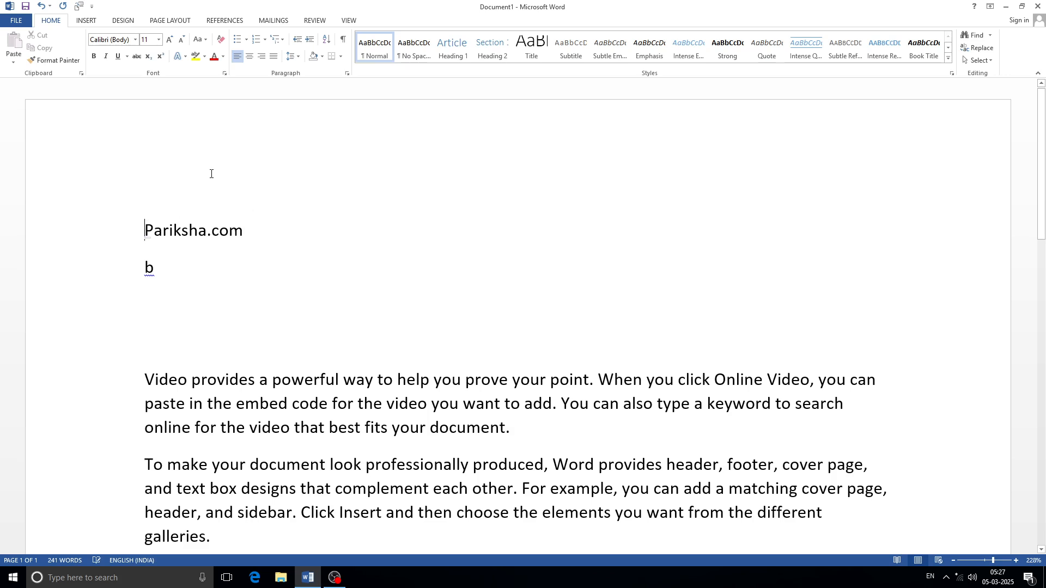
# Try center alignment on the Pariksha.com line, and right-align it instead.
pyautogui.click(248, 57)
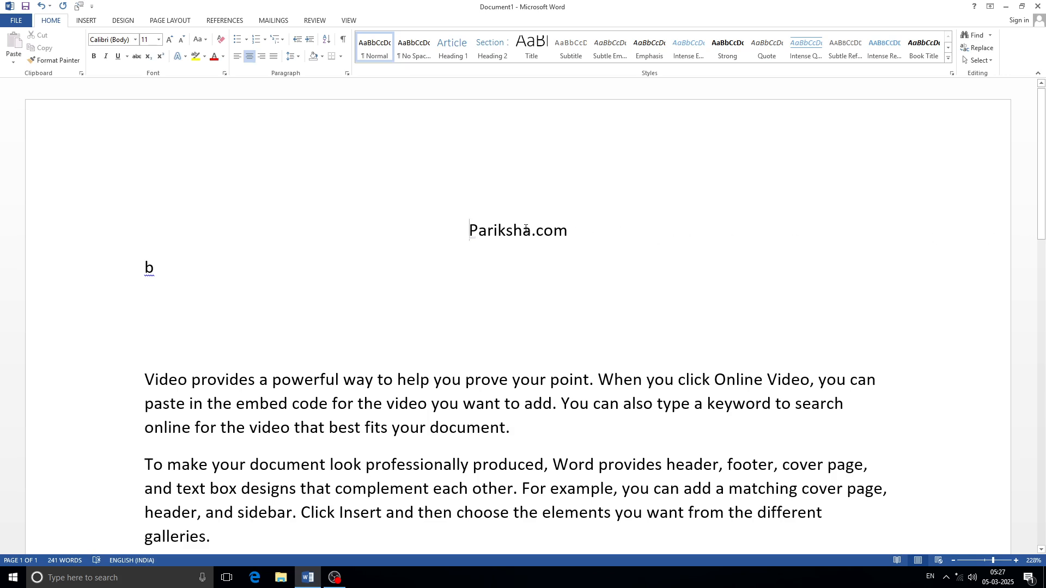
pyautogui.click(262, 56)
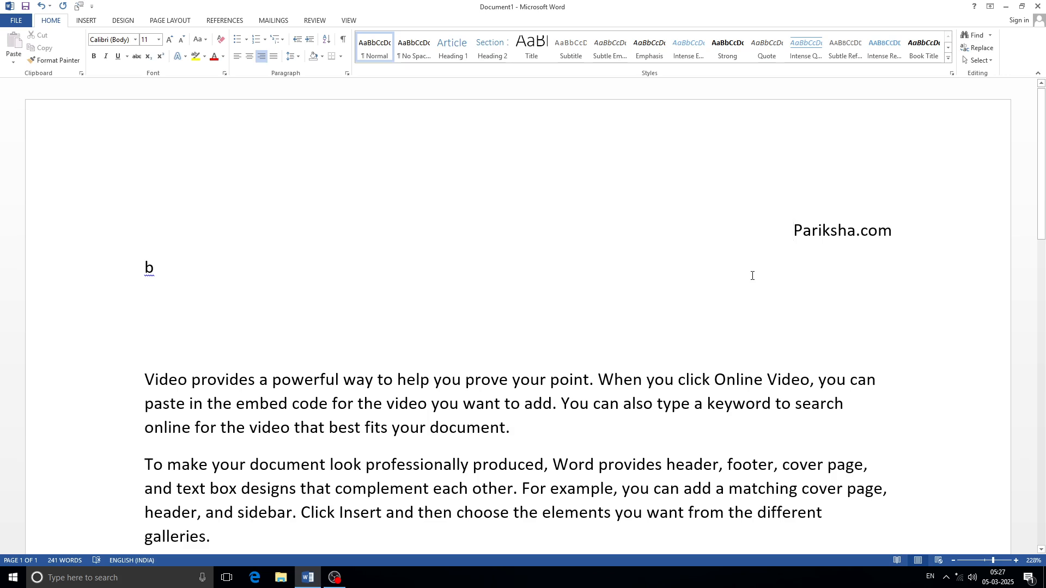
# Append the words "this is our" to the end of the right-aligned Pariksha.com line.
pyautogui.click(894, 231)
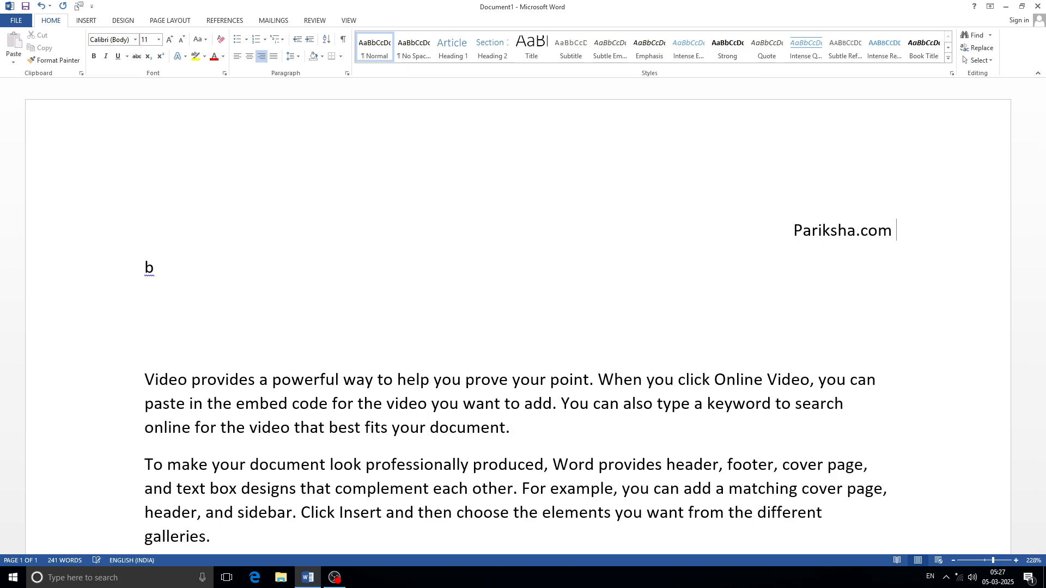
pyautogui.write('this ')
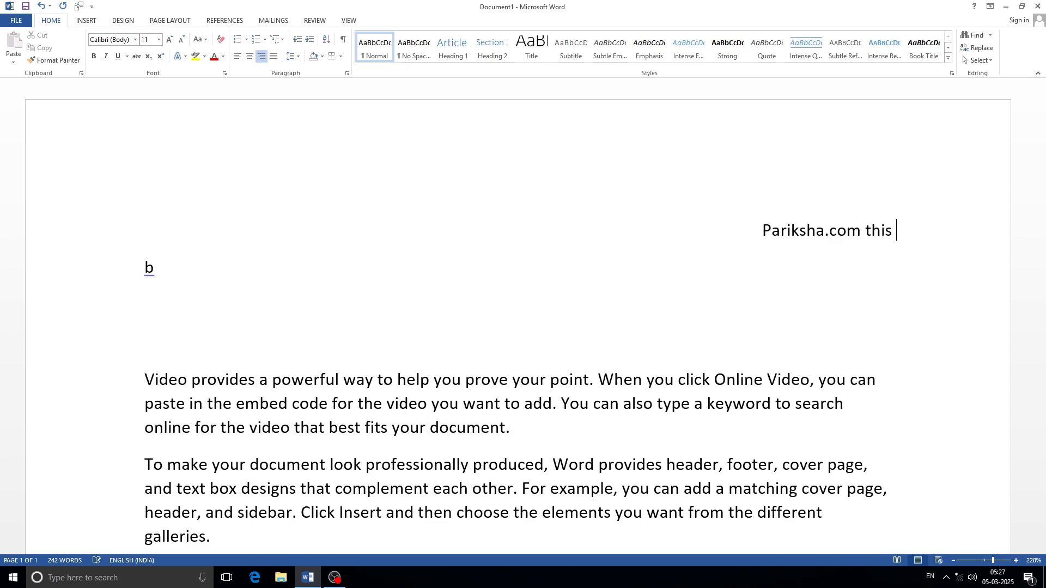
pyautogui.write('us')
pyautogui.hotkey('ctrl', 'BackSpace')
pyautogui.write('is our')
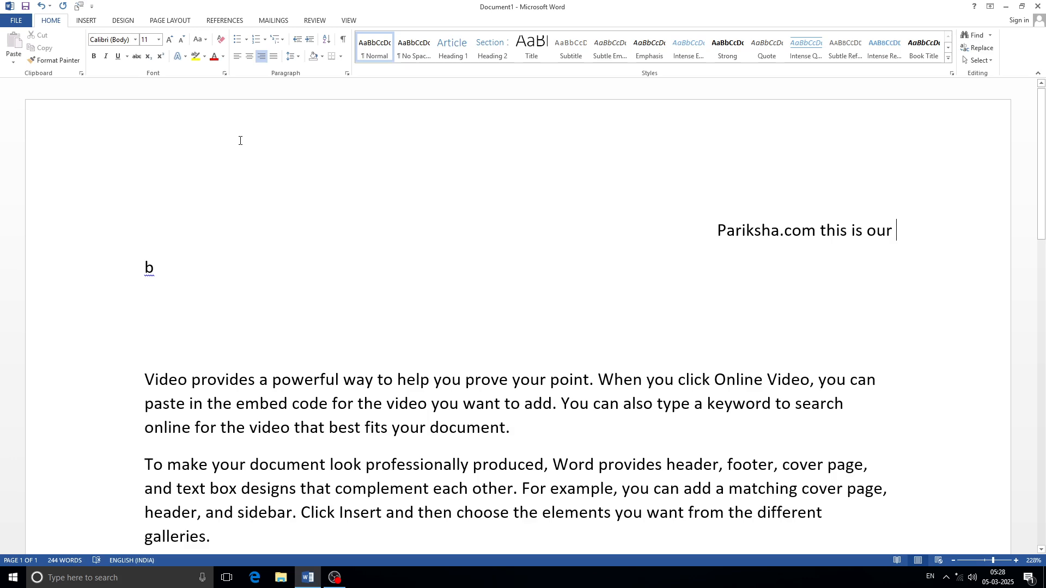
# Justify the first three body paragraphs, from "Video provides" through "match the new theme.".
pyautogui.scroll(-3, 375, 270)
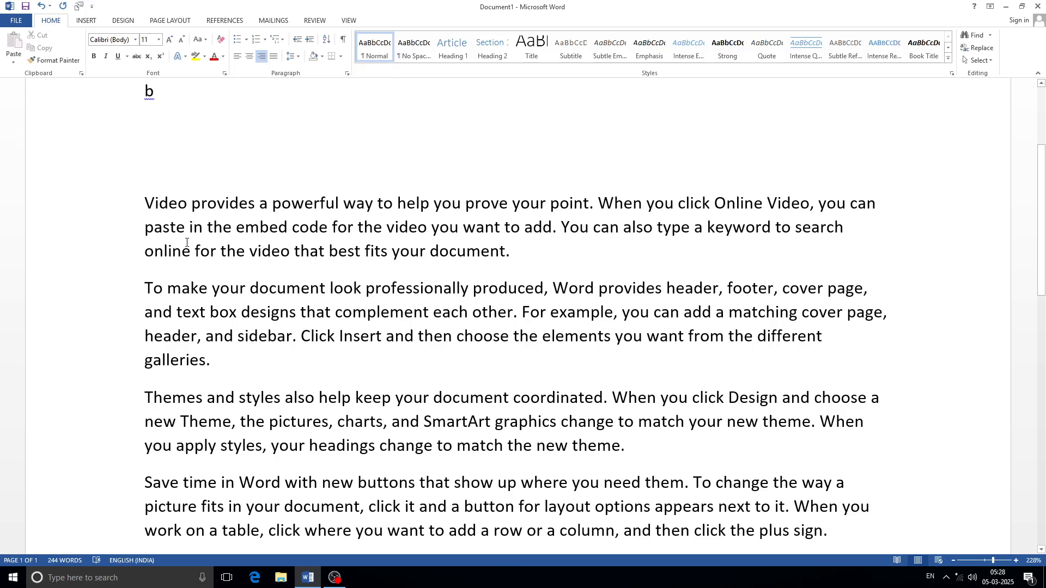
pyautogui.moveTo(146, 203); pyautogui.dragTo(865, 454)
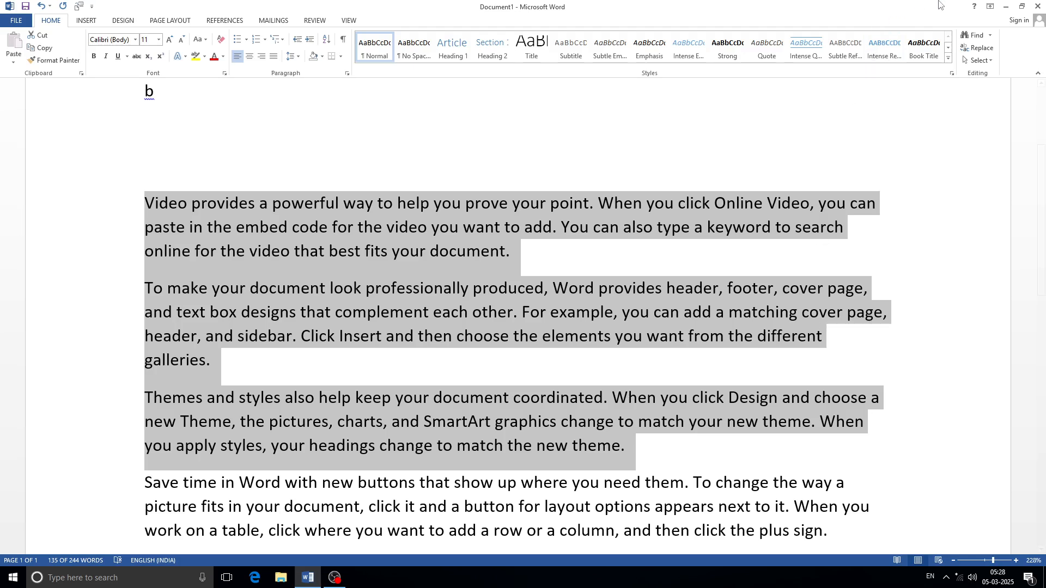
pyautogui.click(274, 57)
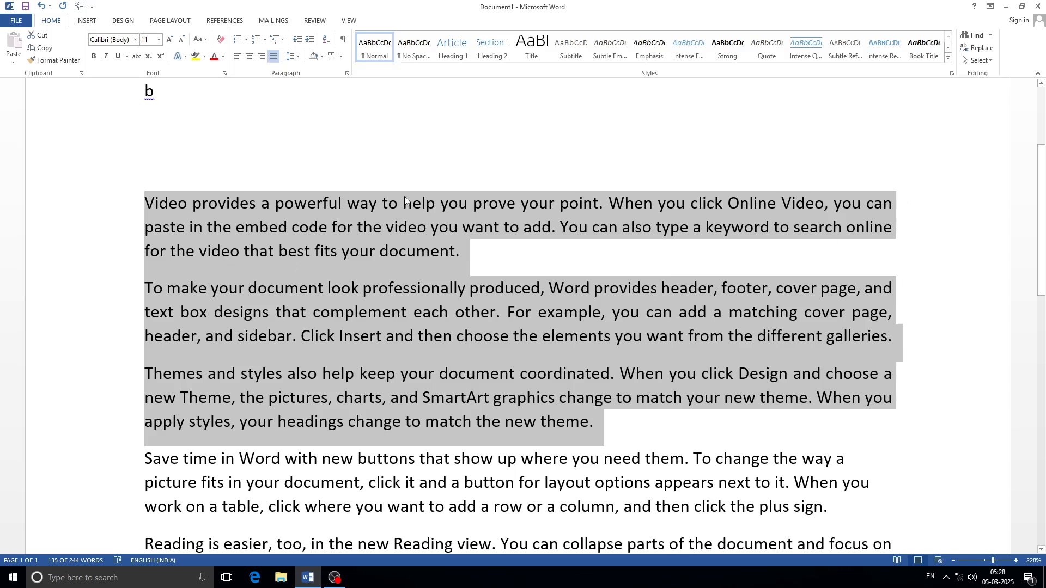
# Remove the space after the "To make your document look professionally produced" paragraph and add space before it.
pyautogui.click(298, 57)
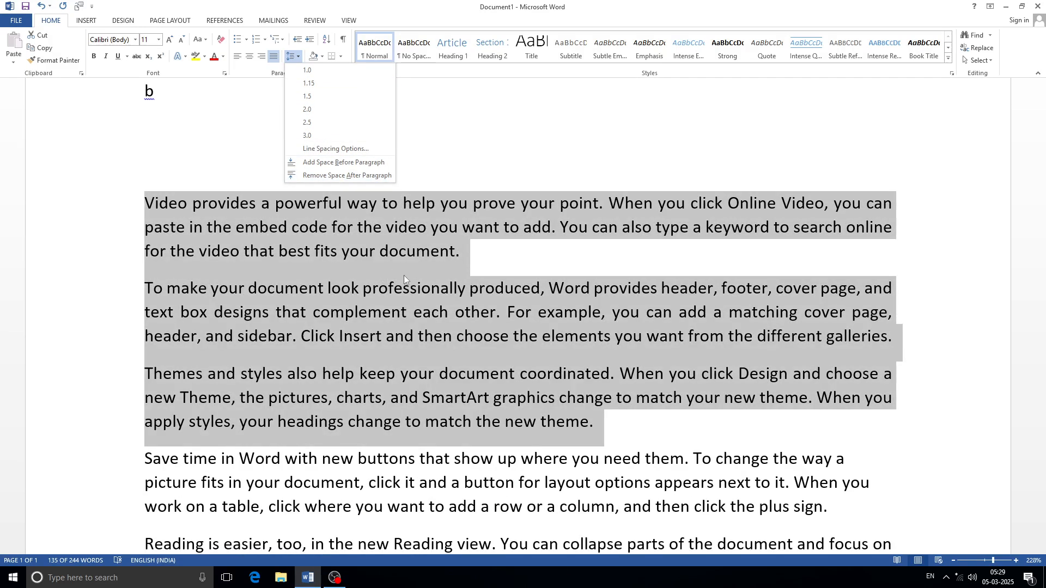
pyautogui.click(458, 255)
pyautogui.moveTo(459, 255); pyautogui.dragTo(144, 202)
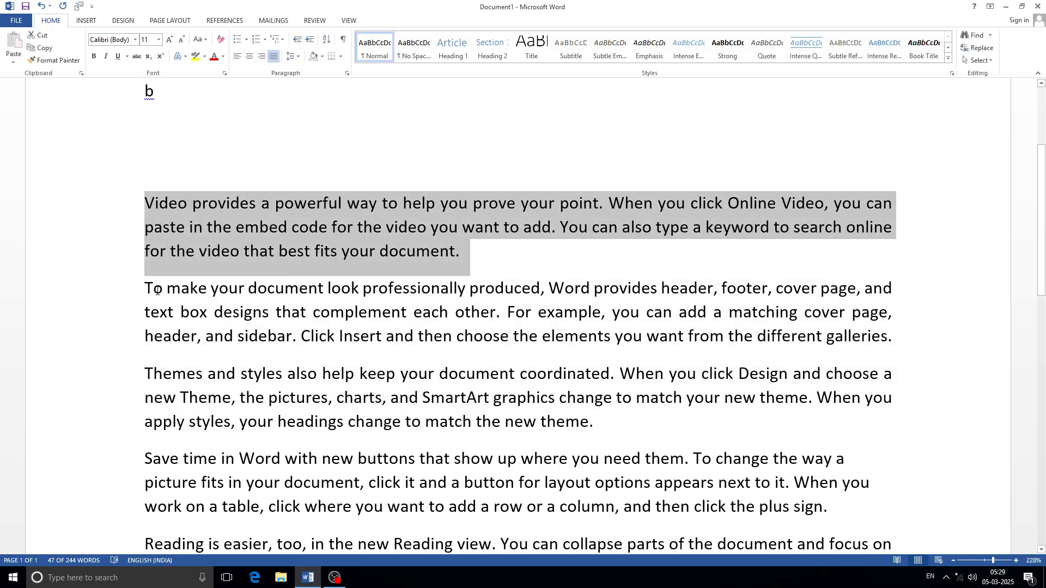
pyautogui.moveTo(146, 288); pyautogui.dragTo(212, 313)
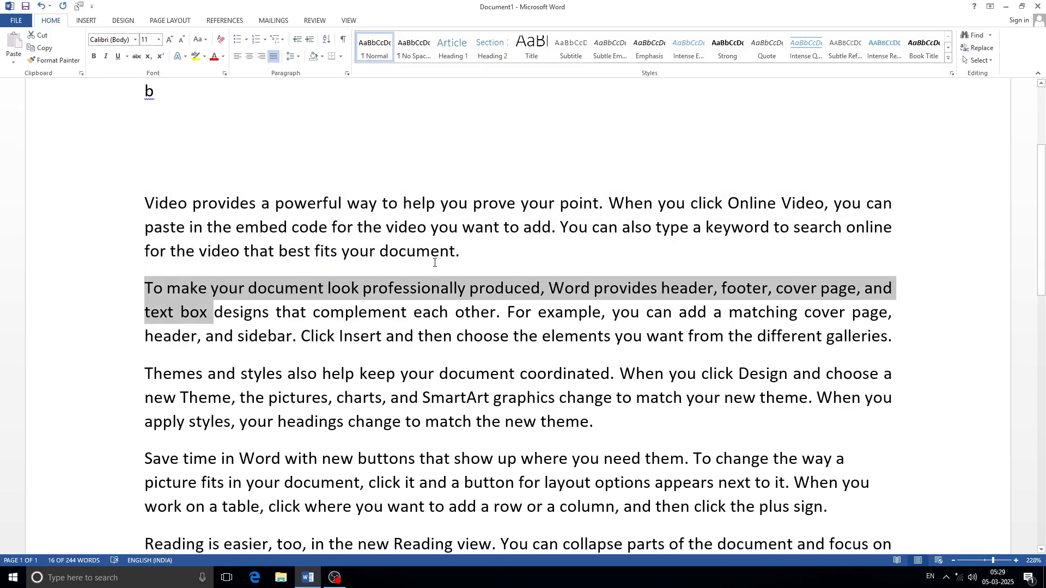
pyautogui.click(293, 56)
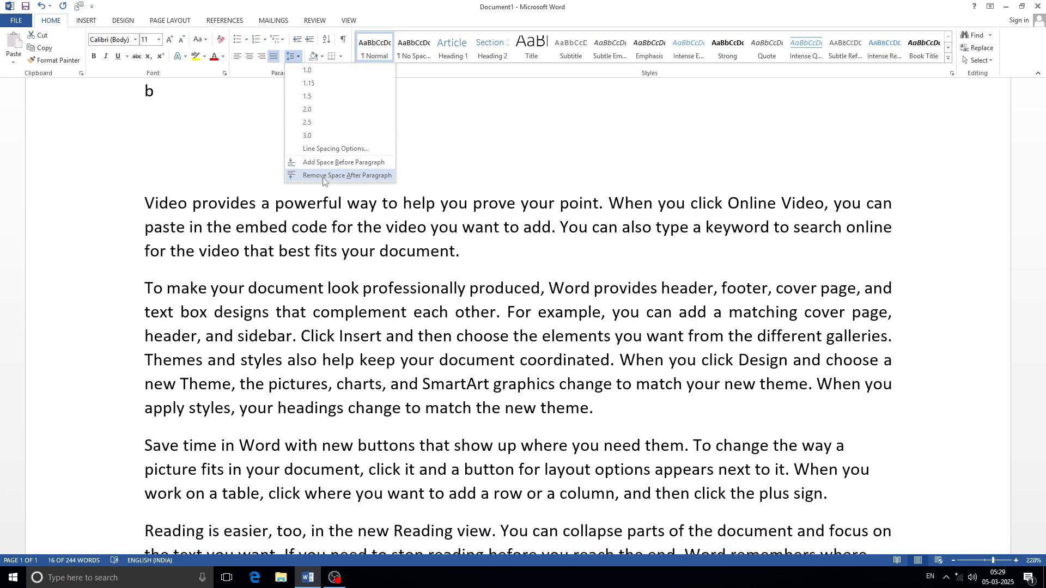
pyautogui.click(323, 175)
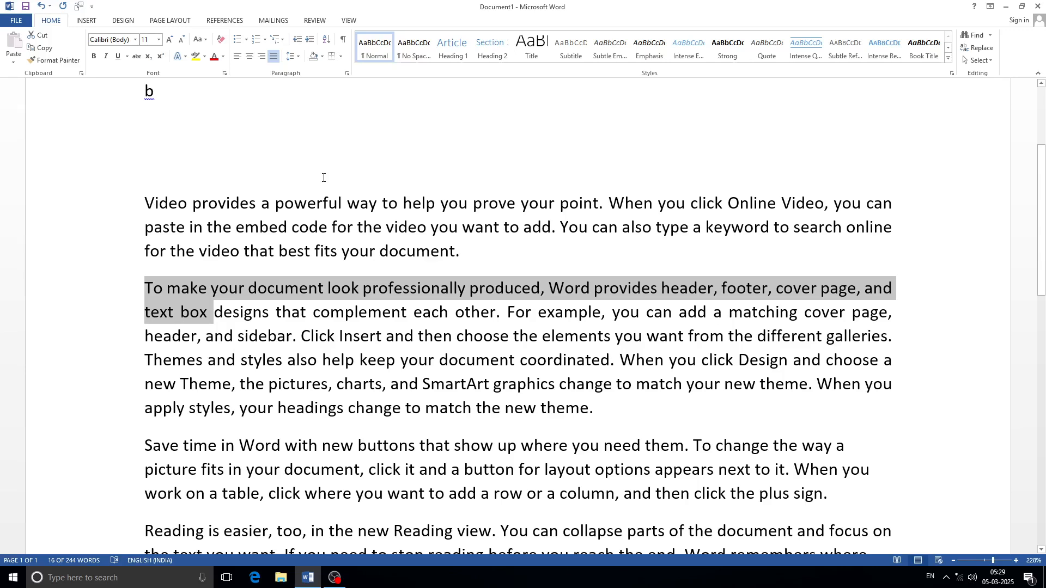
pyautogui.click(292, 56)
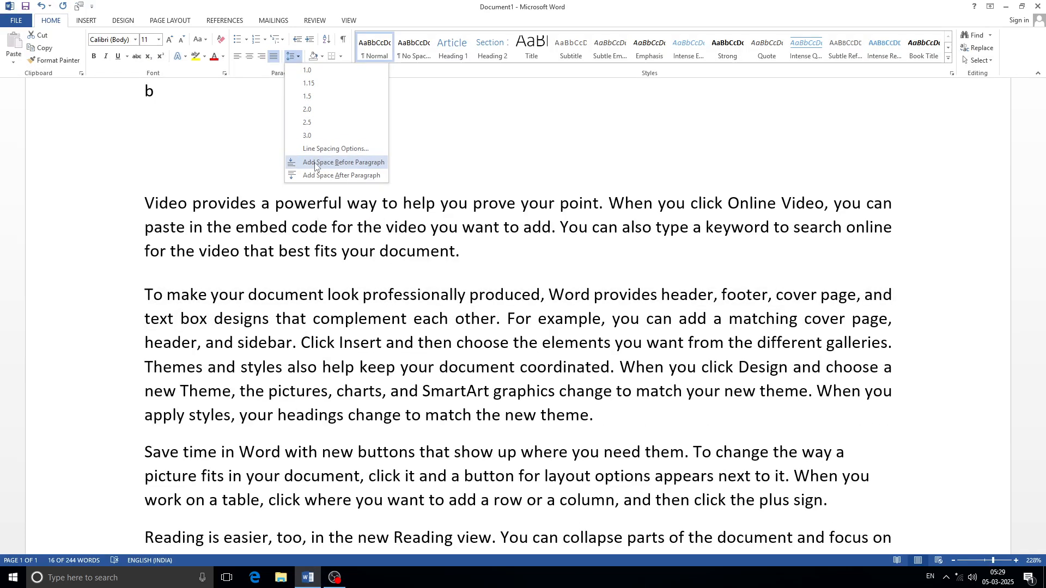
pyautogui.click(350, 163)
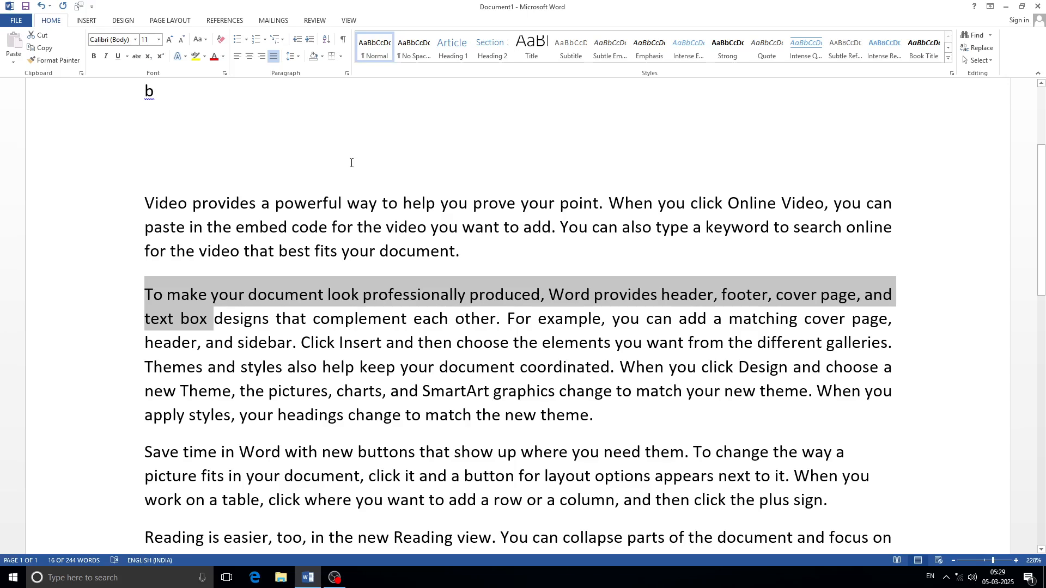
# Examine the special indentation and line spacing choices in the Paragraph settings, without applying any.
pyautogui.click(292, 57)
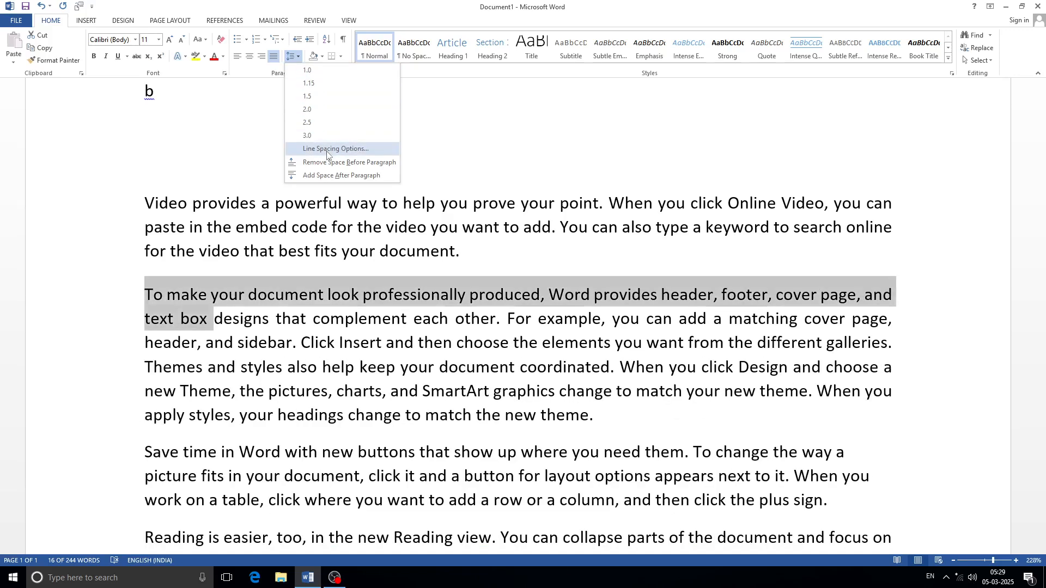
pyautogui.click(326, 149)
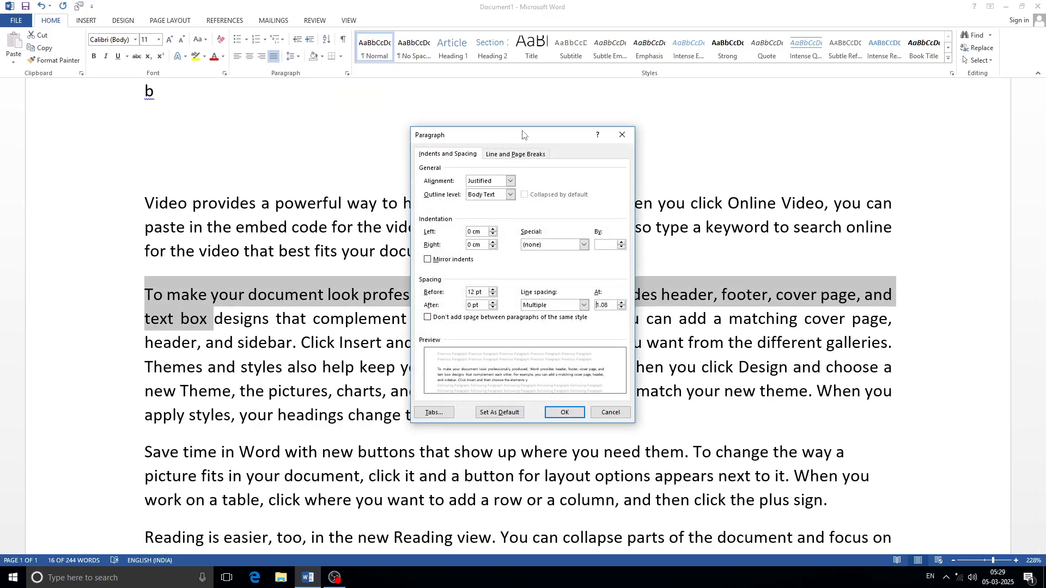
pyautogui.moveTo(524, 135); pyautogui.dragTo(403, 128)
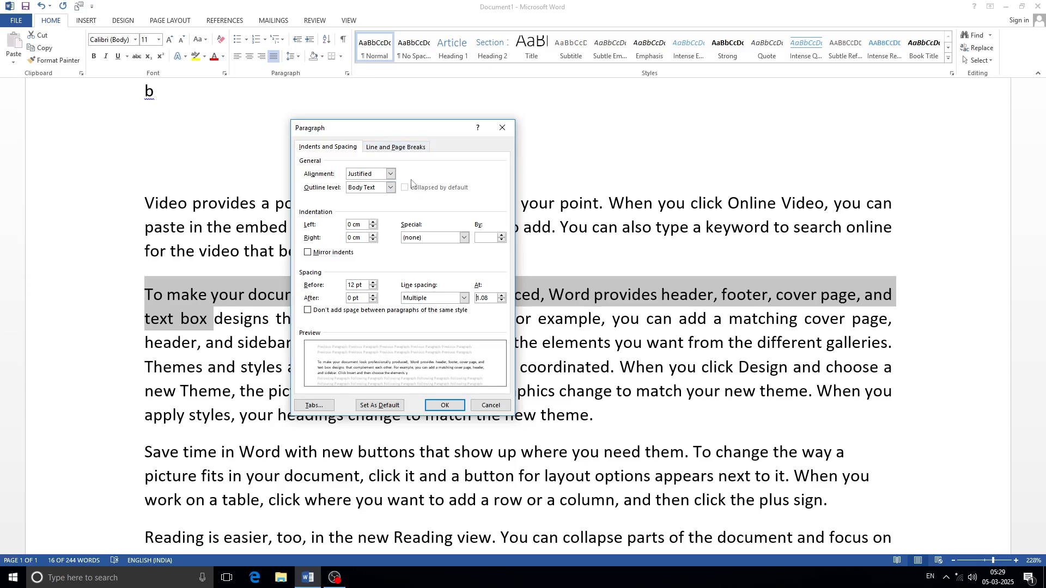
pyautogui.click(501, 128)
pyautogui.click(347, 74)
pyautogui.click(461, 238)
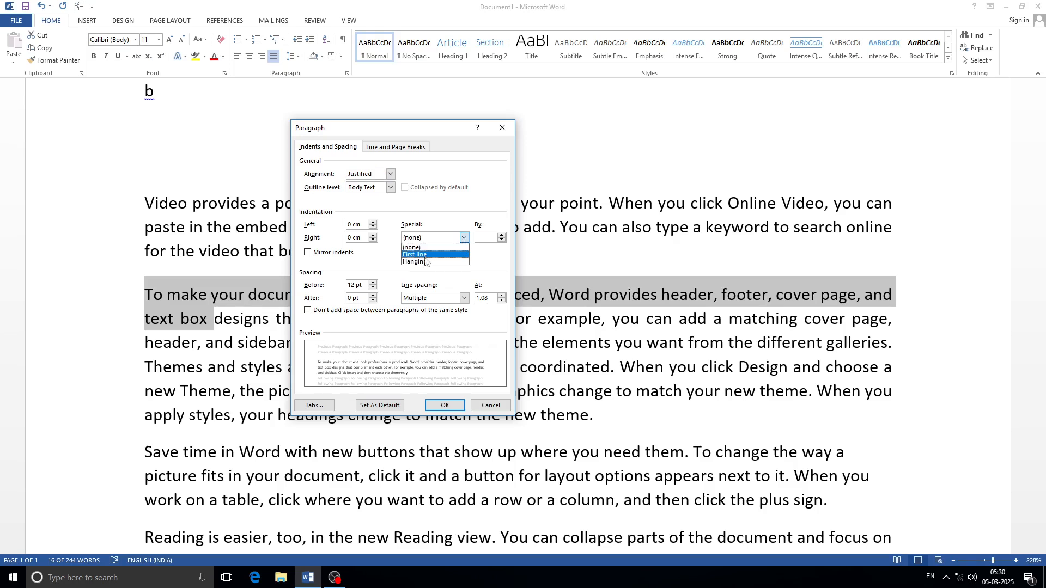
pyautogui.click(463, 238)
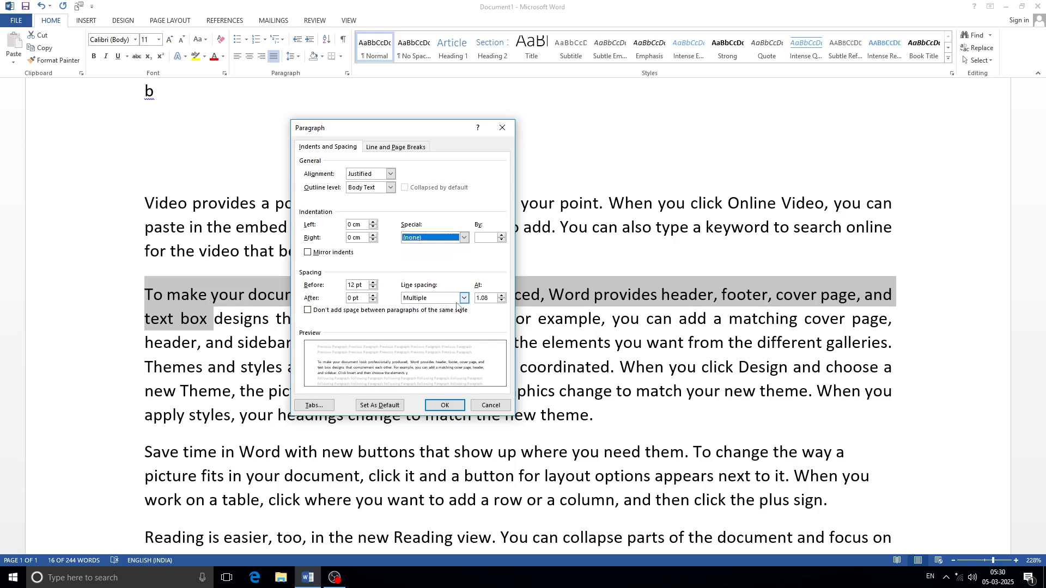
pyautogui.click(464, 298)
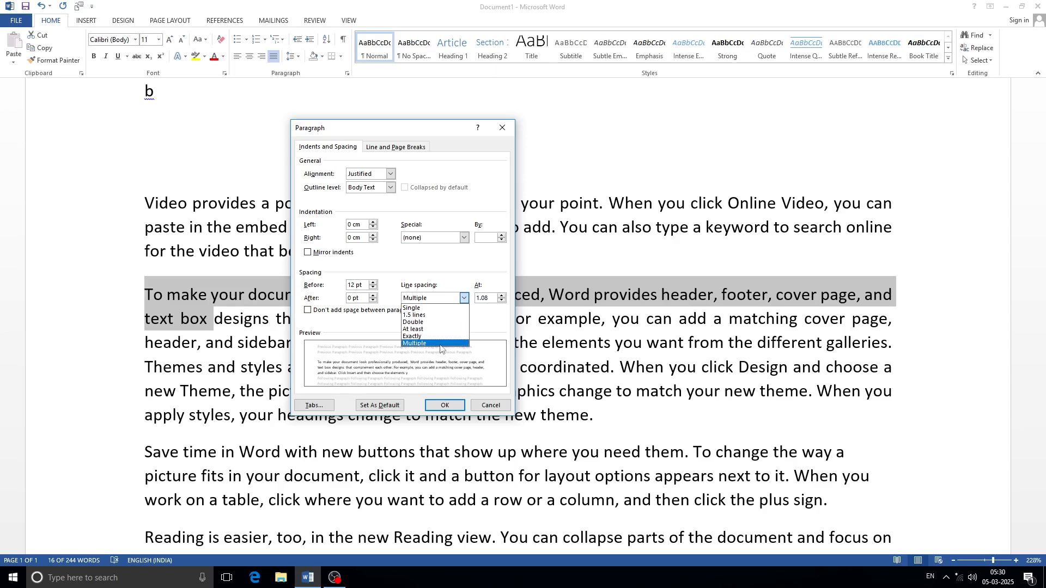
pyautogui.click(467, 315)
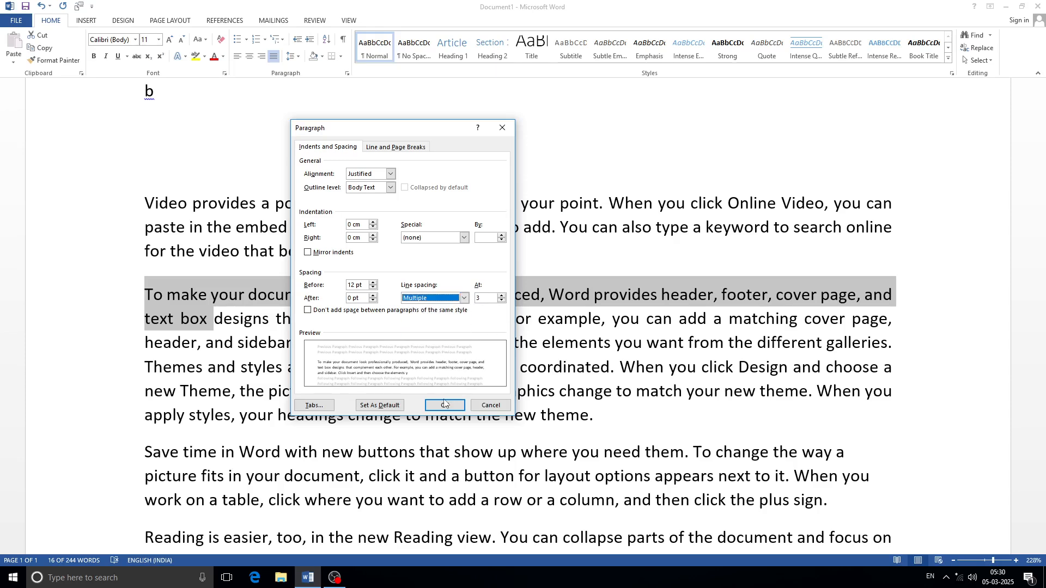
pyautogui.click(483, 405)
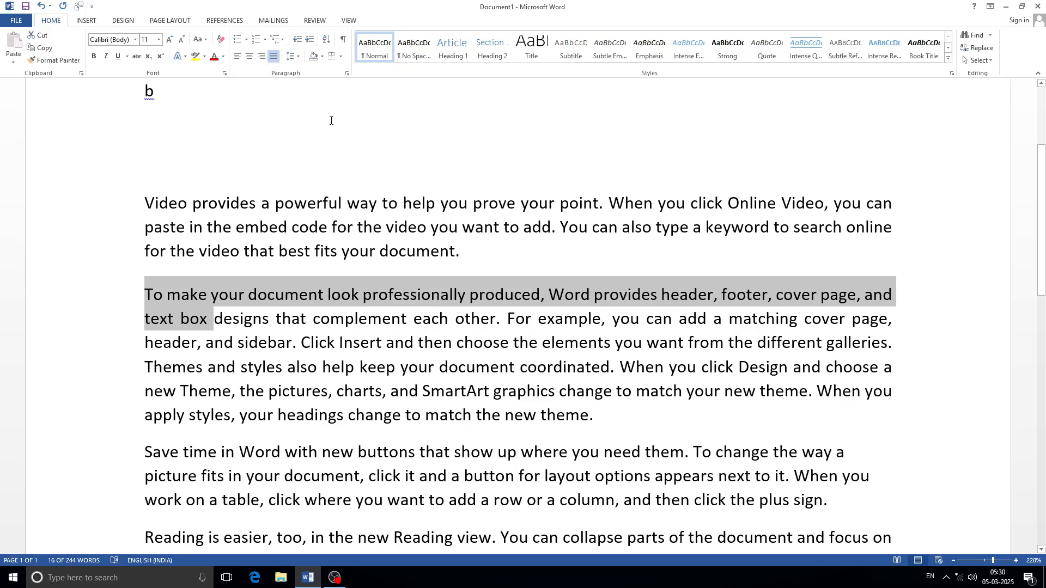
# Shade the "Video provides" paragraph light green and change its shading to yellow.
pyautogui.click(321, 57)
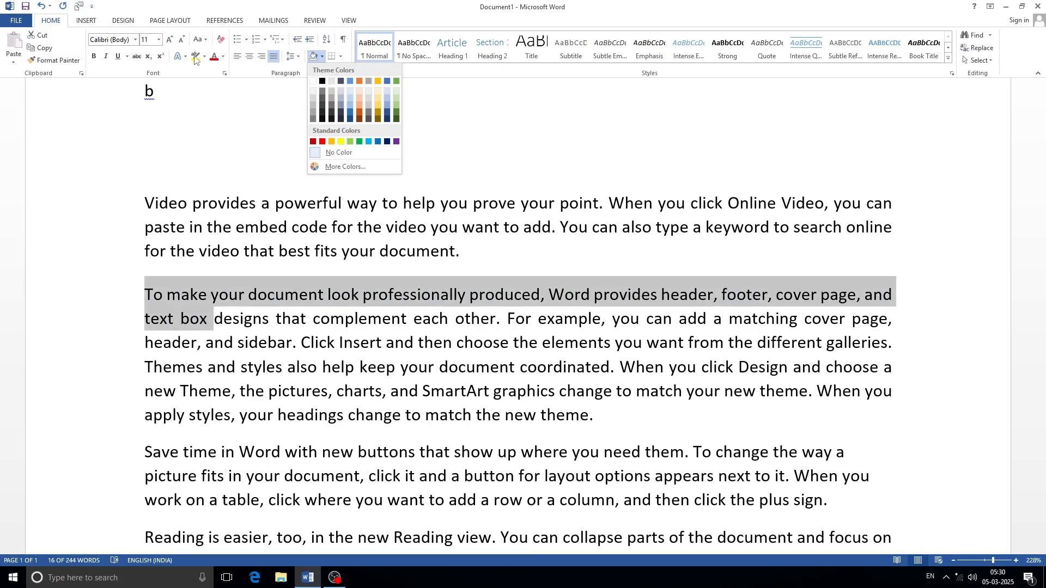
pyautogui.click(231, 109)
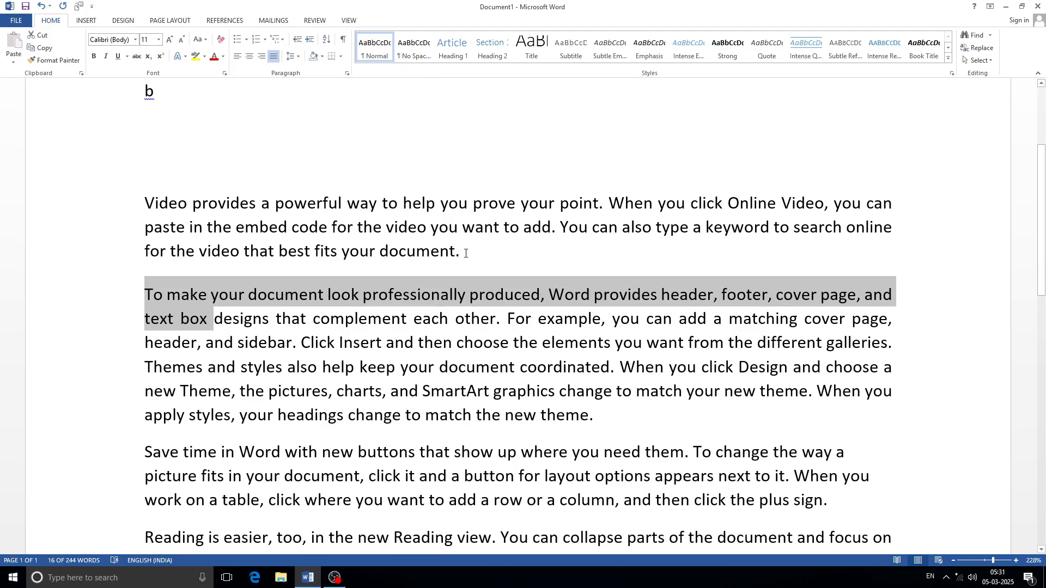
pyautogui.moveTo(465, 253); pyautogui.dragTo(157, 203)
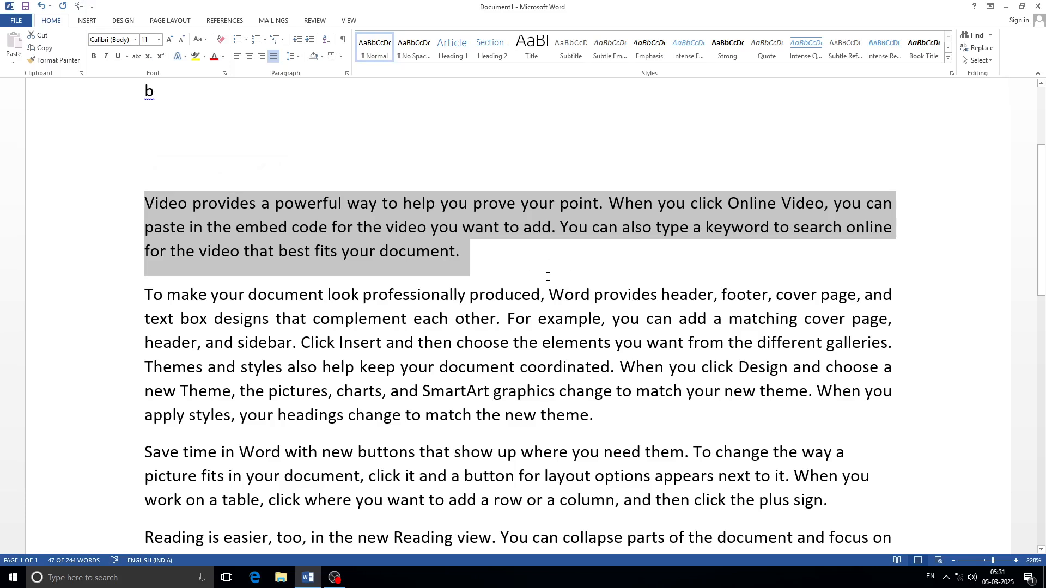
pyautogui.click(321, 57)
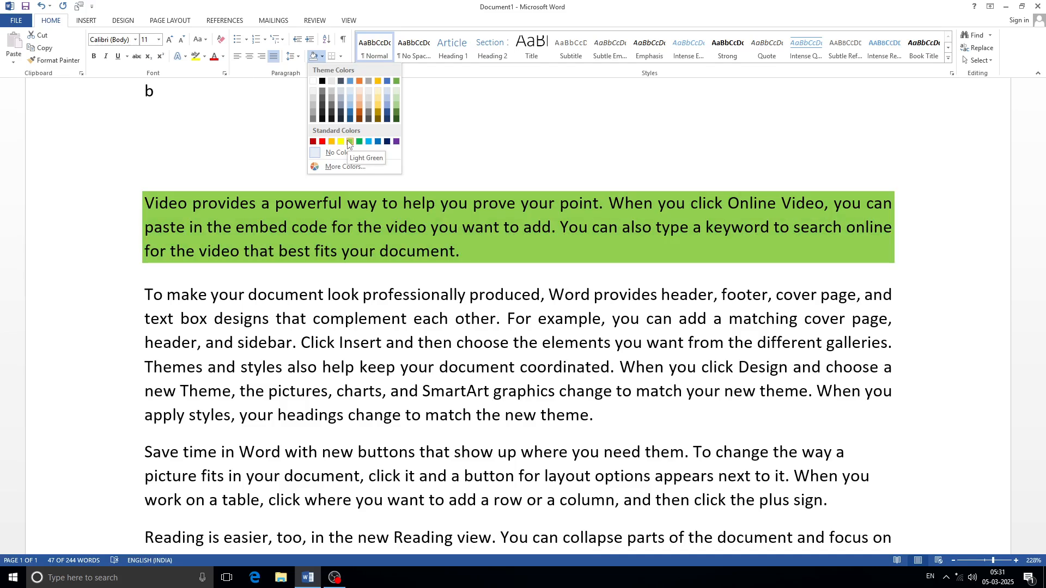
pyautogui.click(349, 142)
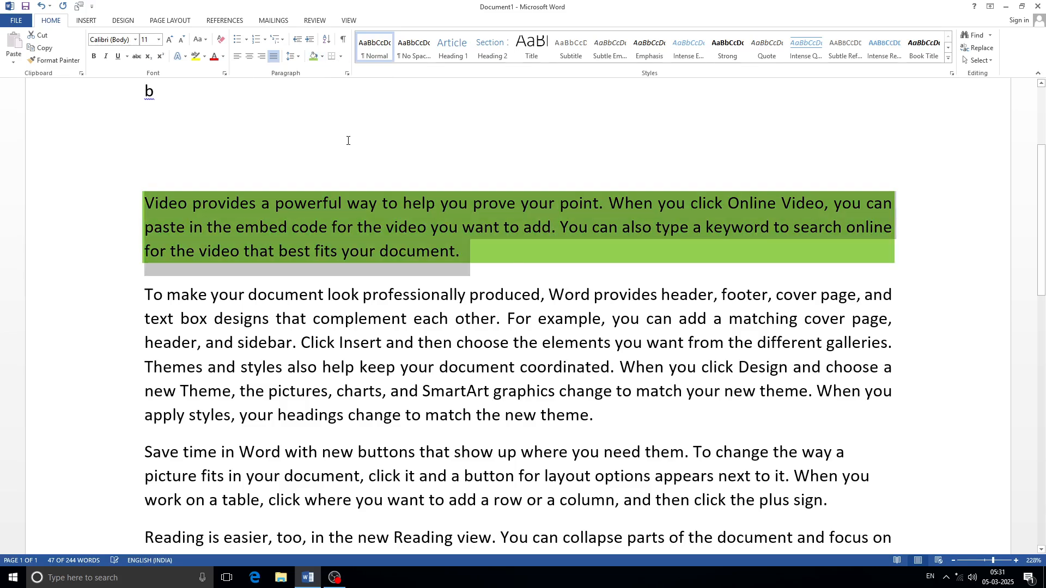
pyautogui.click(323, 57)
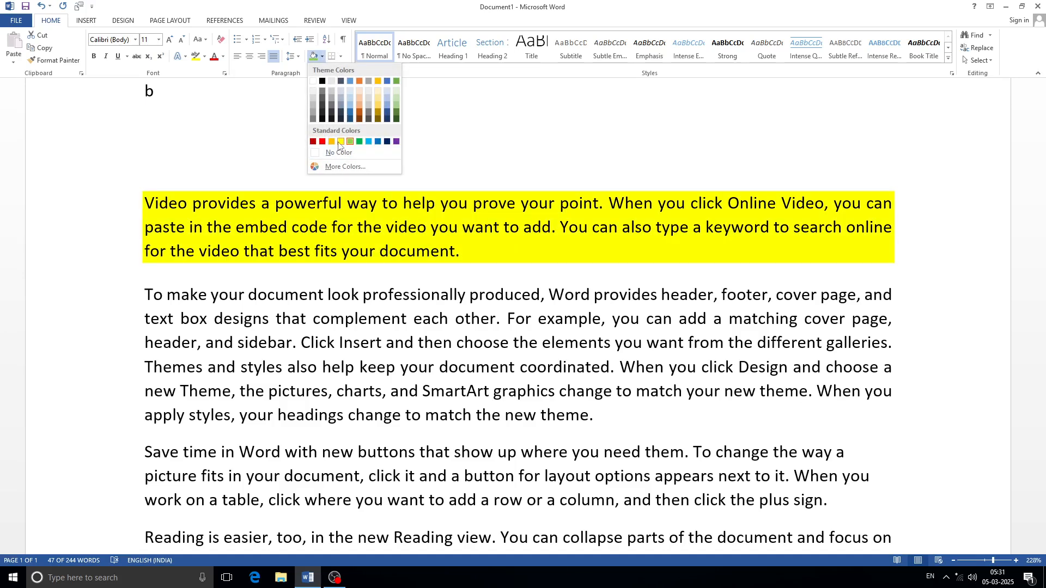
pyautogui.click(338, 142)
pyautogui.click(504, 296)
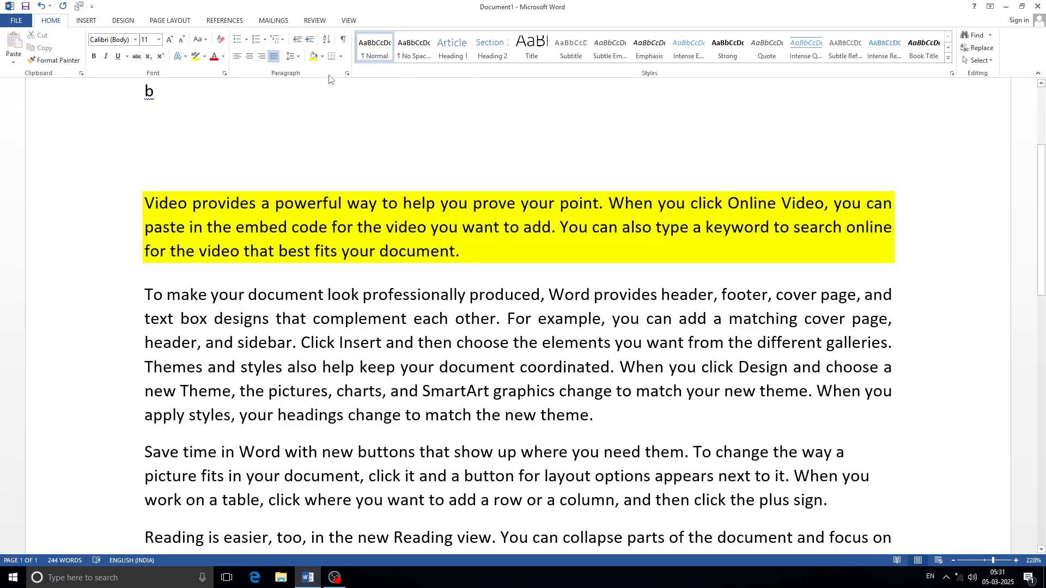
# Change the shading of the "Video provides" paragraph to orange.
pyautogui.click(322, 57)
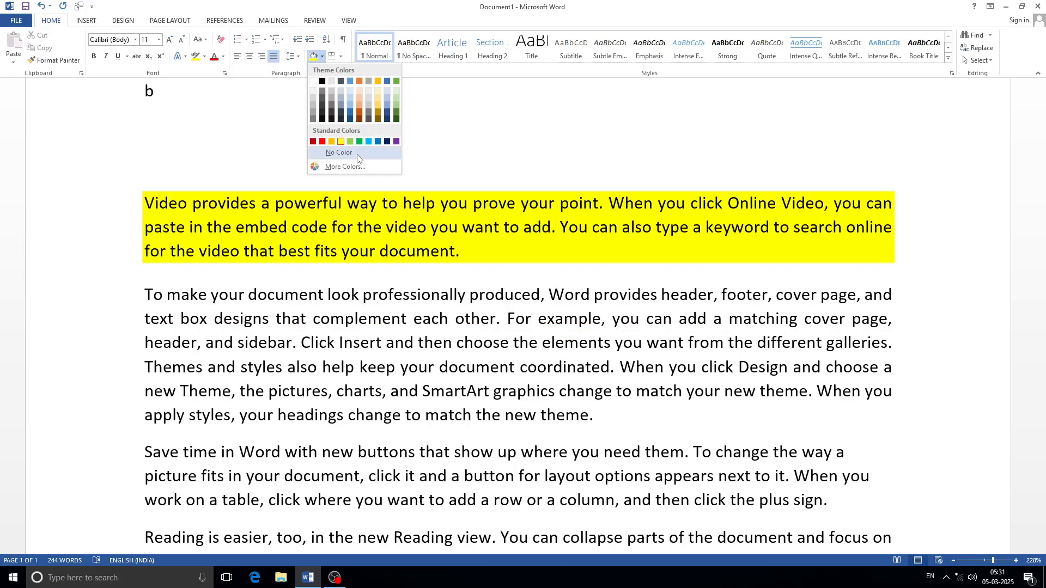
pyautogui.click(482, 266)
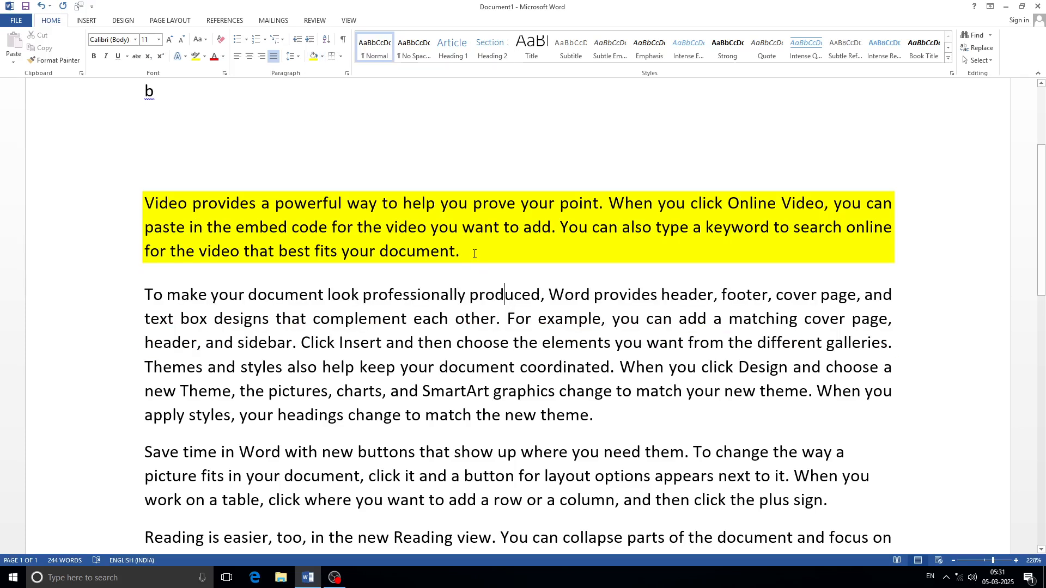
pyautogui.moveTo(471, 251); pyautogui.dragTo(142, 205)
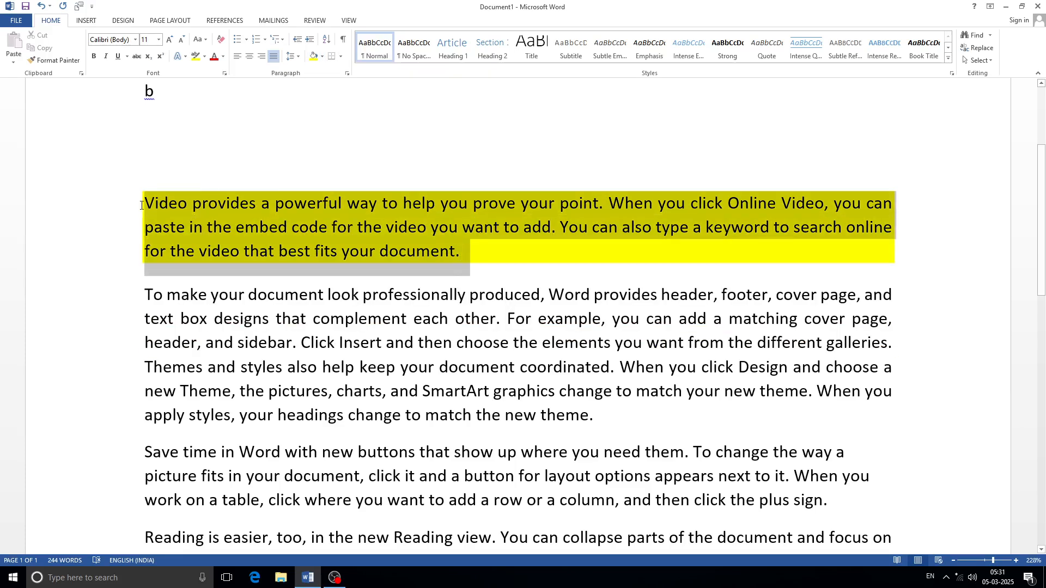
pyautogui.click(323, 57)
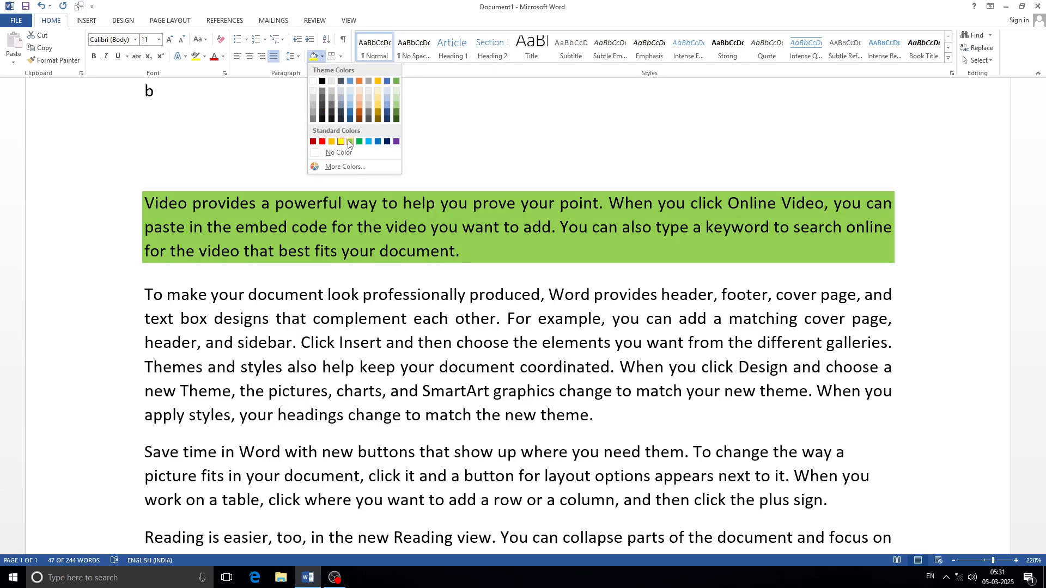
pyautogui.click(331, 141)
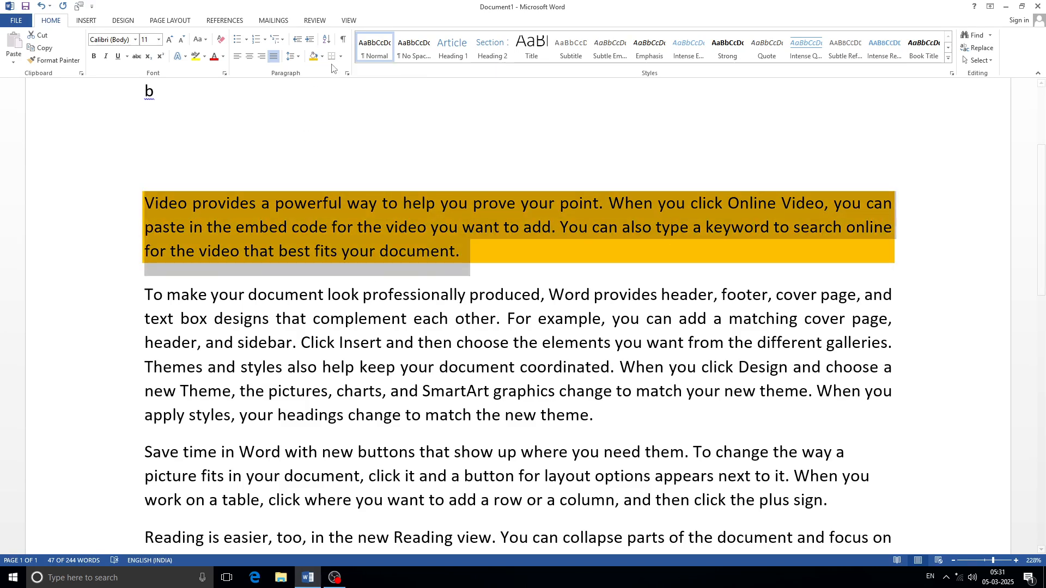
pyautogui.click(509, 342)
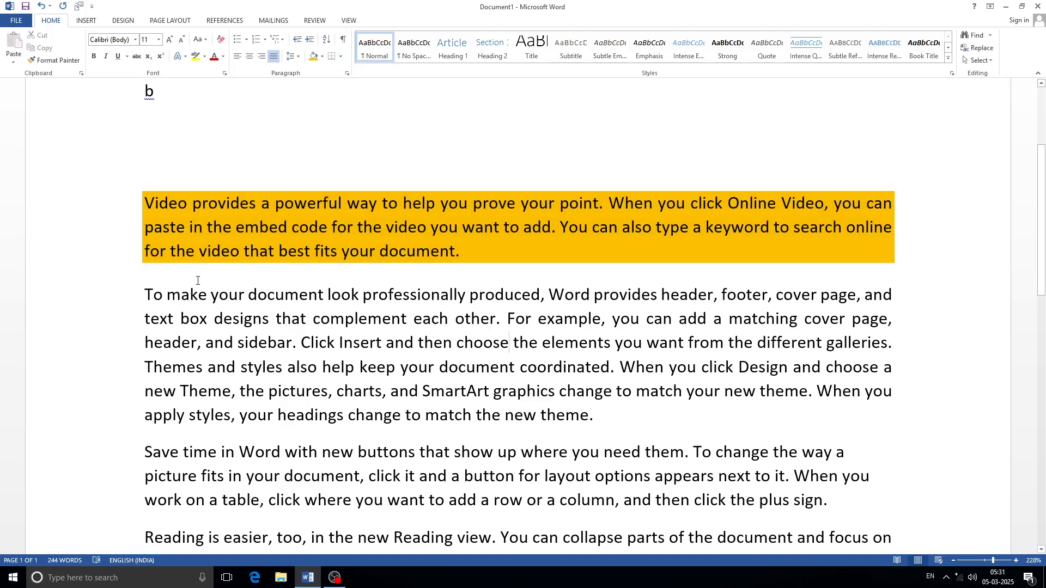
# Apply all borders to the text from "To make your document" through "match the new theme.".
pyautogui.moveTo(145, 295); pyautogui.dragTo(610, 417)
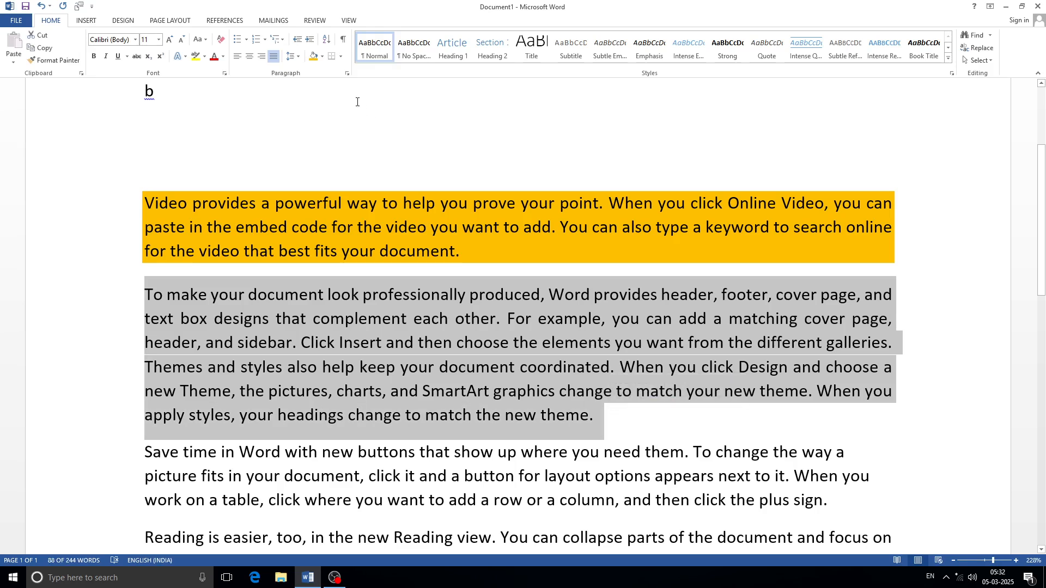
pyautogui.click(340, 56)
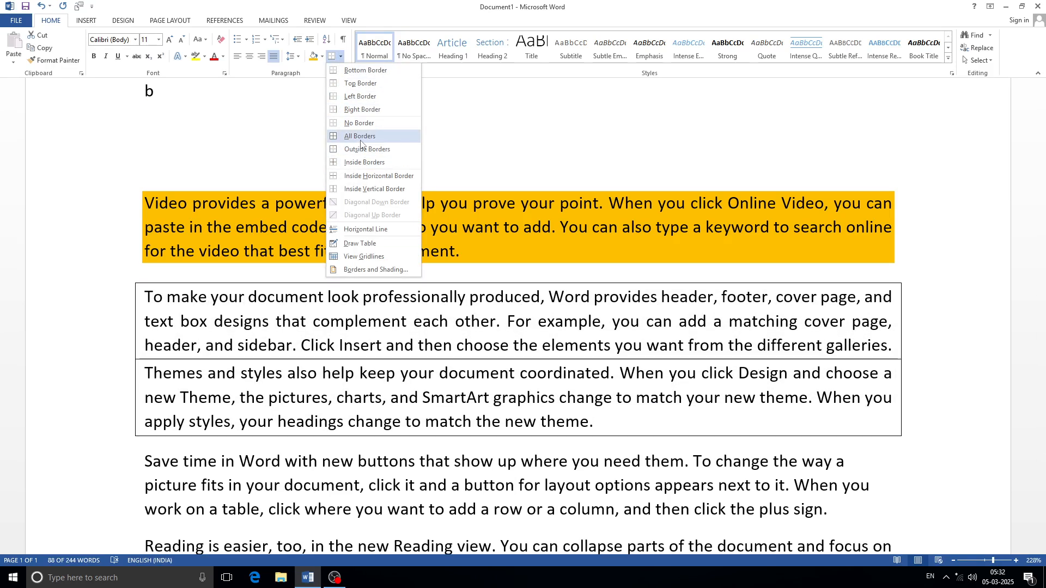
pyautogui.click(361, 147)
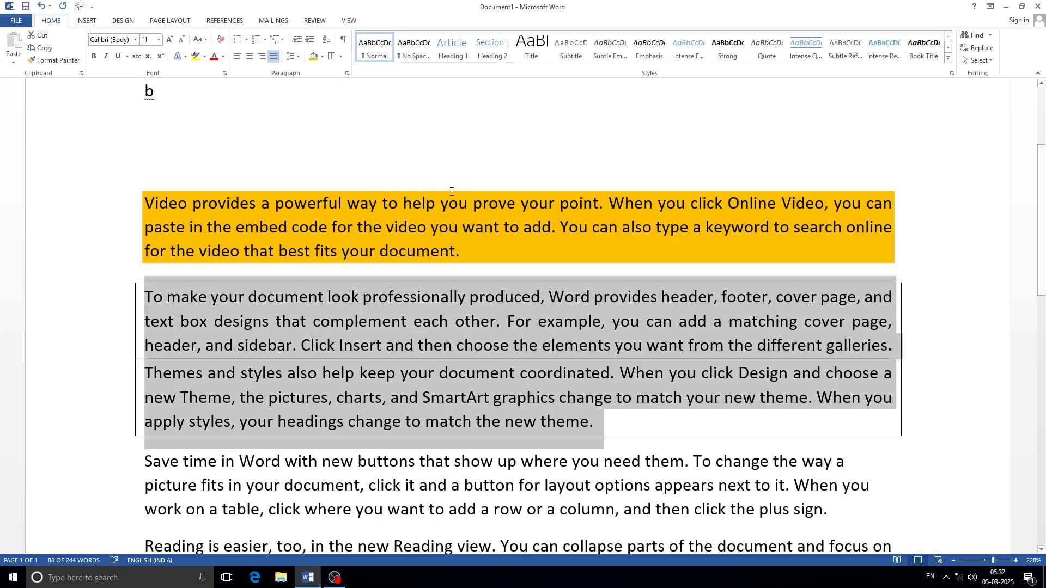
# Try to format the borders of the selected text as red 1½ pt lines in the Borders and Shading settings.
pyautogui.click(340, 57)
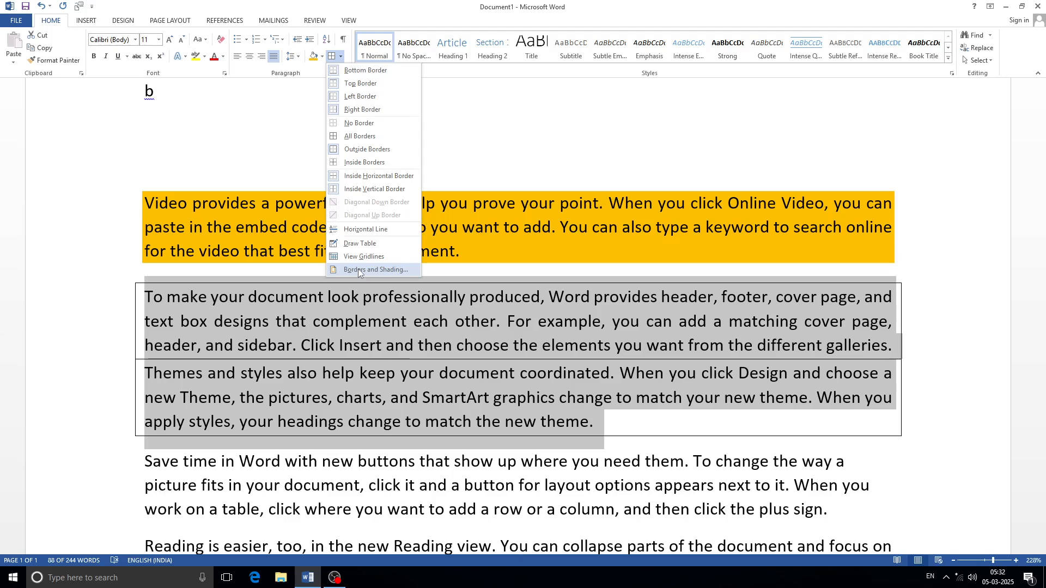
pyautogui.click(372, 271)
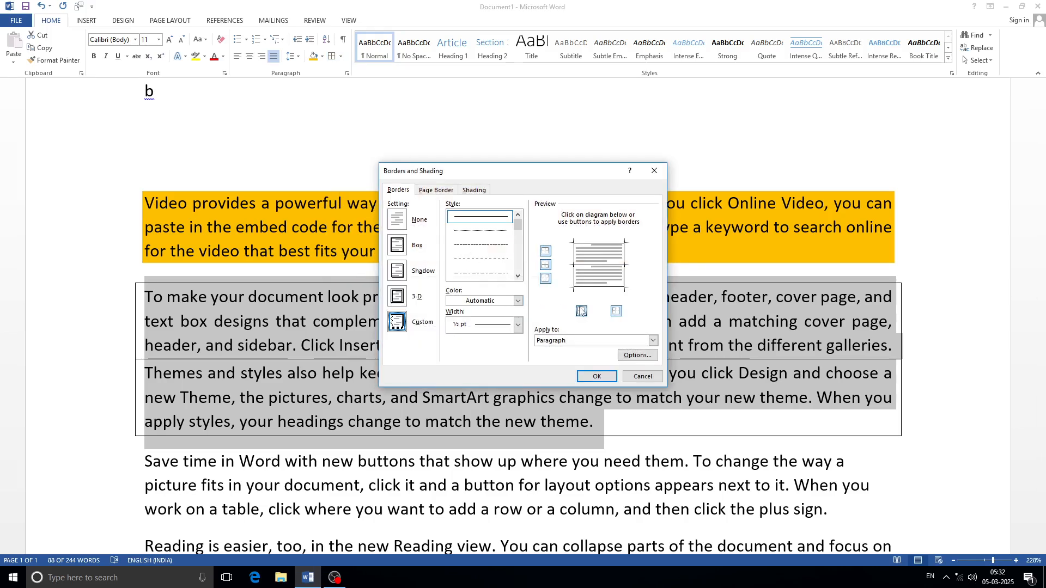
pyautogui.click(518, 302)
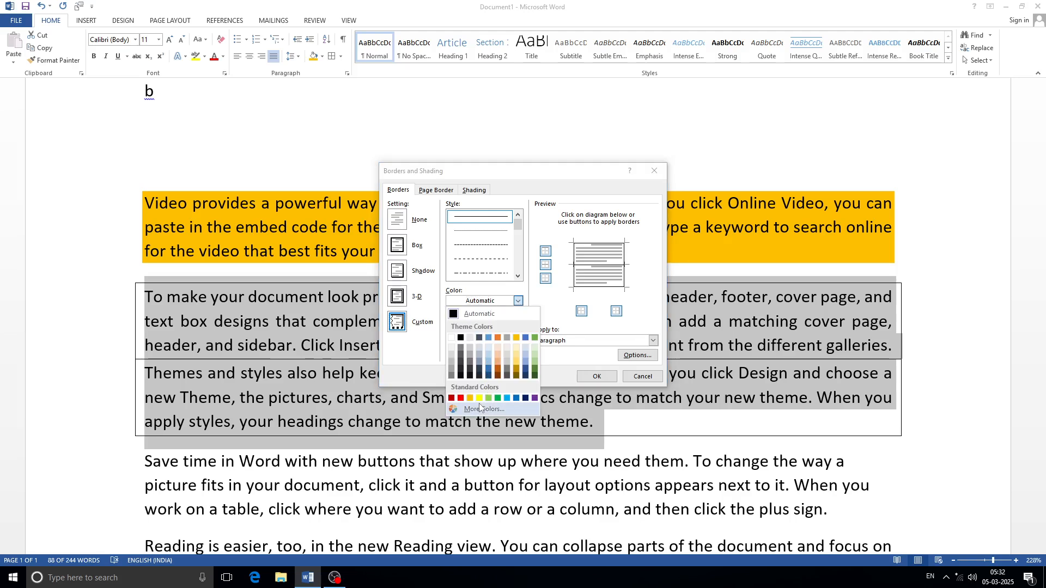
pyautogui.click(460, 398)
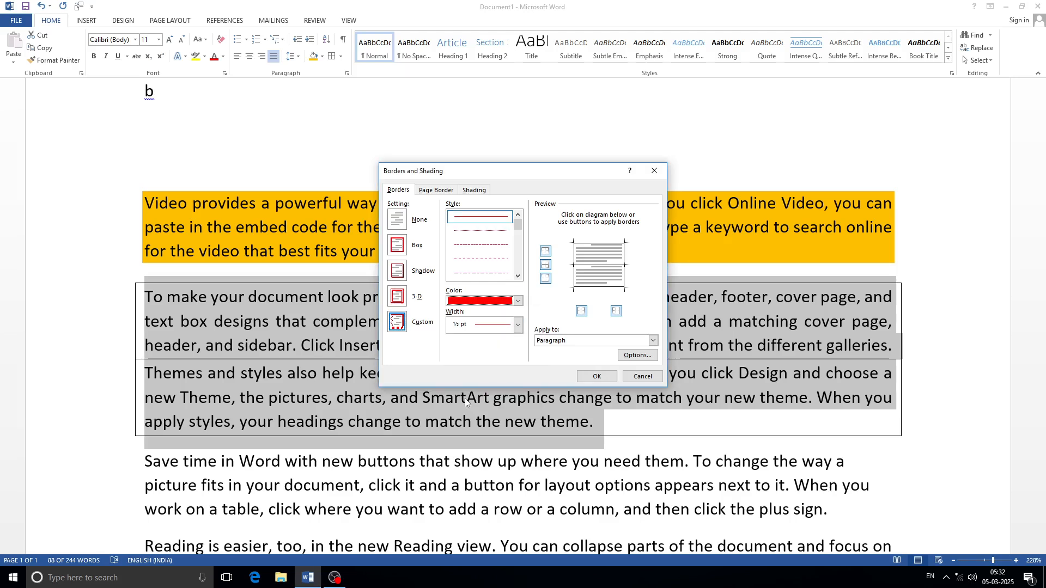
pyautogui.click(519, 326)
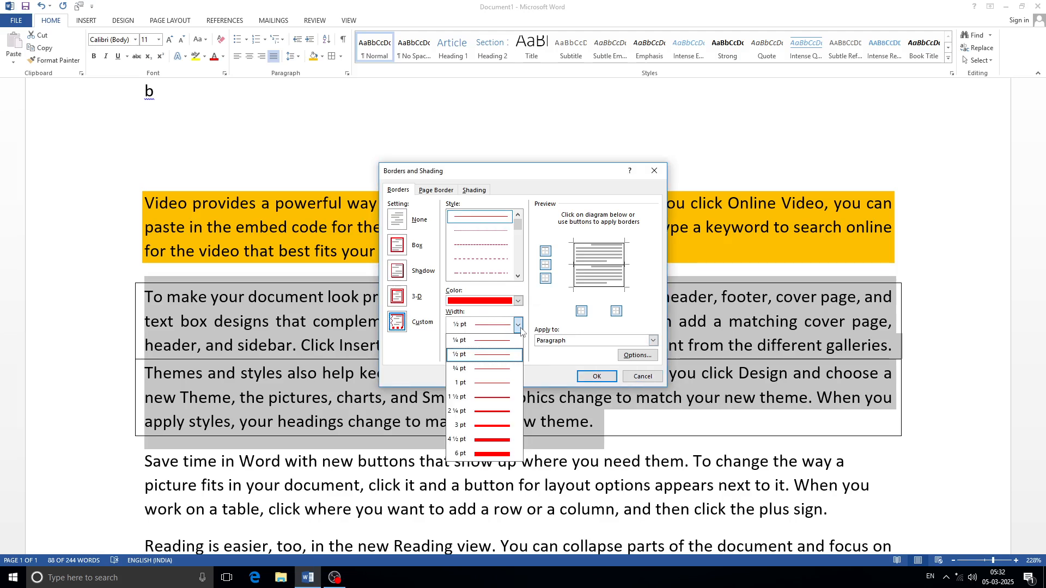
pyautogui.click(499, 399)
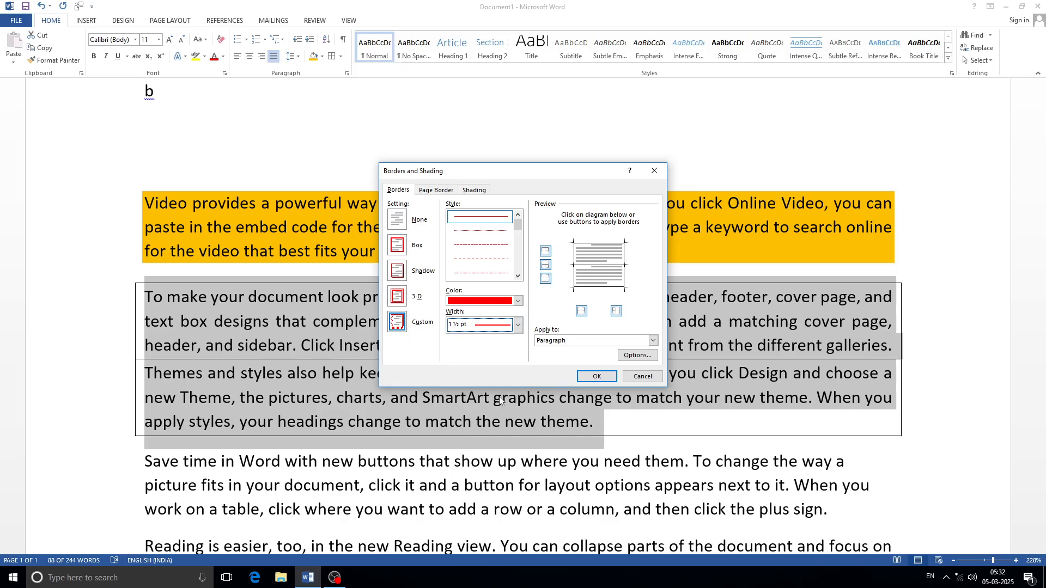
pyautogui.click(591, 376)
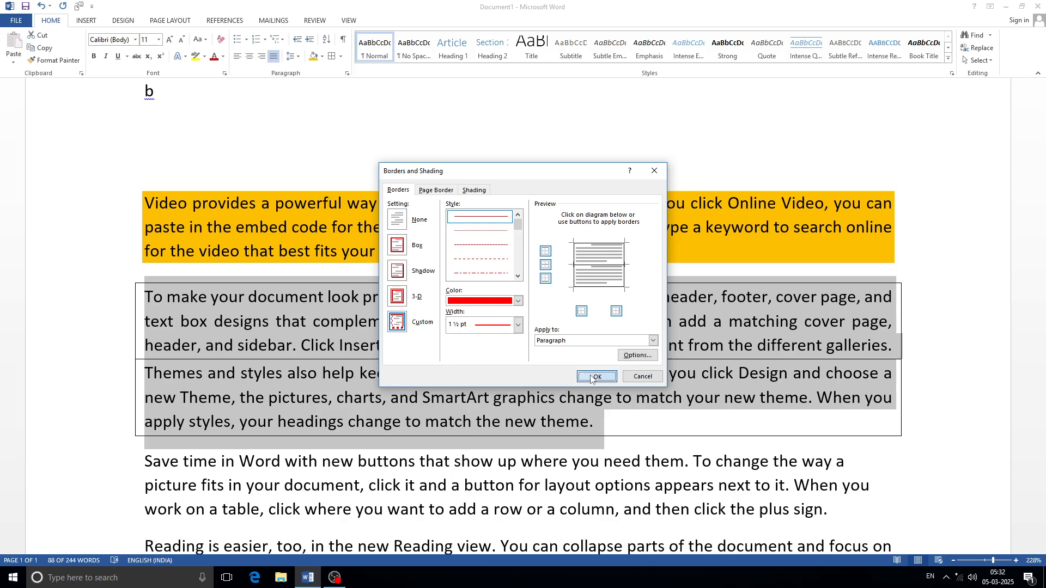
# Preview the all-borders option in red on the selected bordered text, without applying it.
pyautogui.click(322, 57)
pyautogui.click(340, 59)
pyautogui.click(340, 56)
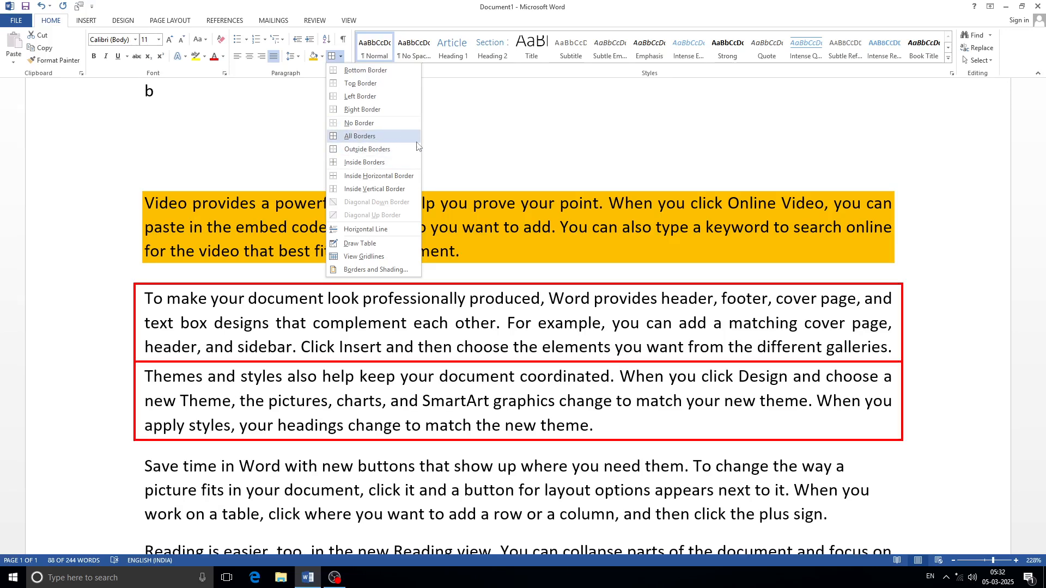
pyautogui.click(351, 149)
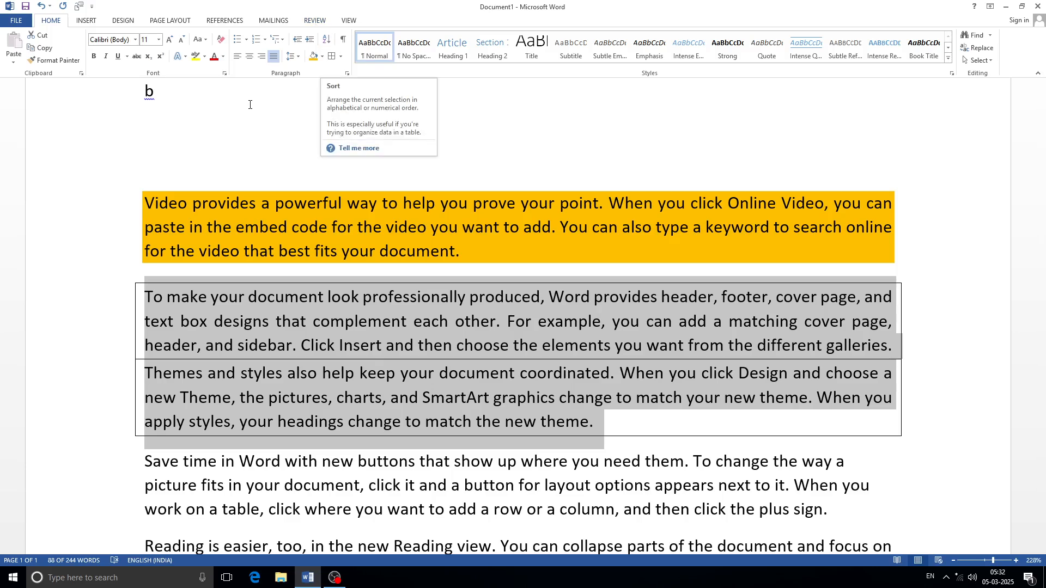
# Replace the lone "b" below the Pariksha.com line with the letters A to G, each on its own line.
pyautogui.scroll(3, 182, 235)
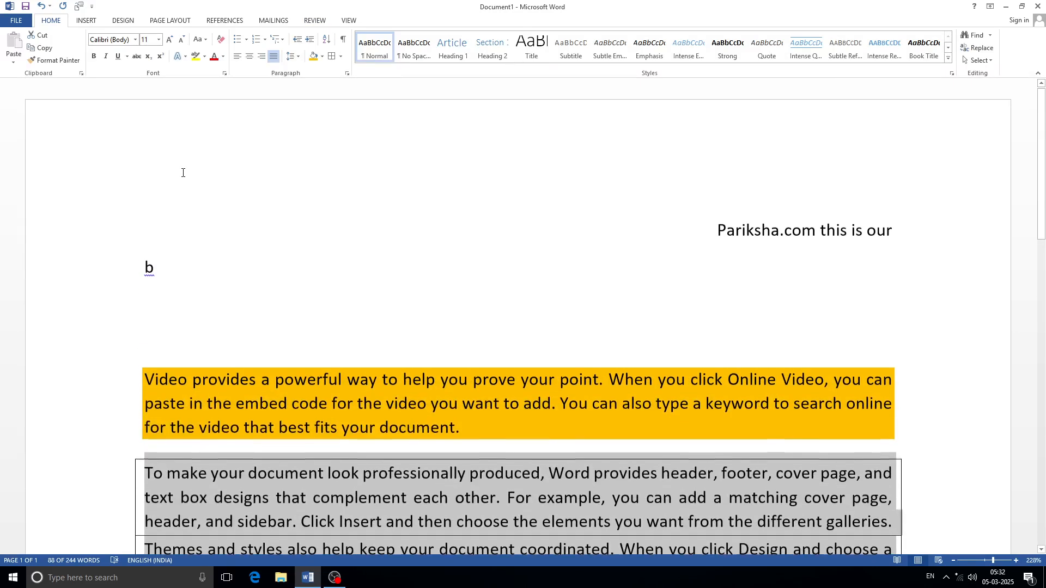
pyautogui.click(172, 268)
pyautogui.press('BackSpace')
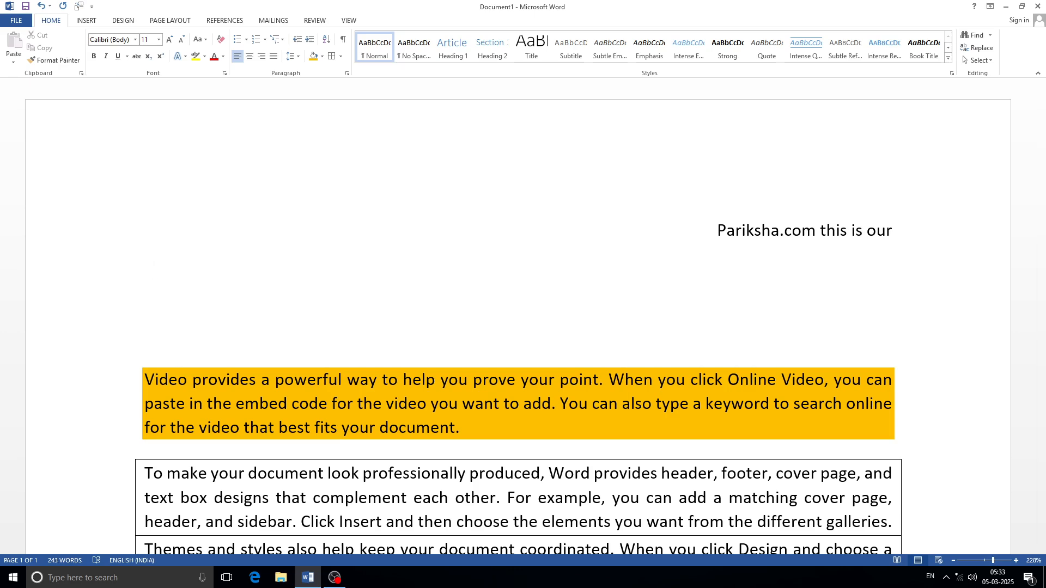
pyautogui.write('a')
pyautogui.press('Return')
pyautogui.write('b')
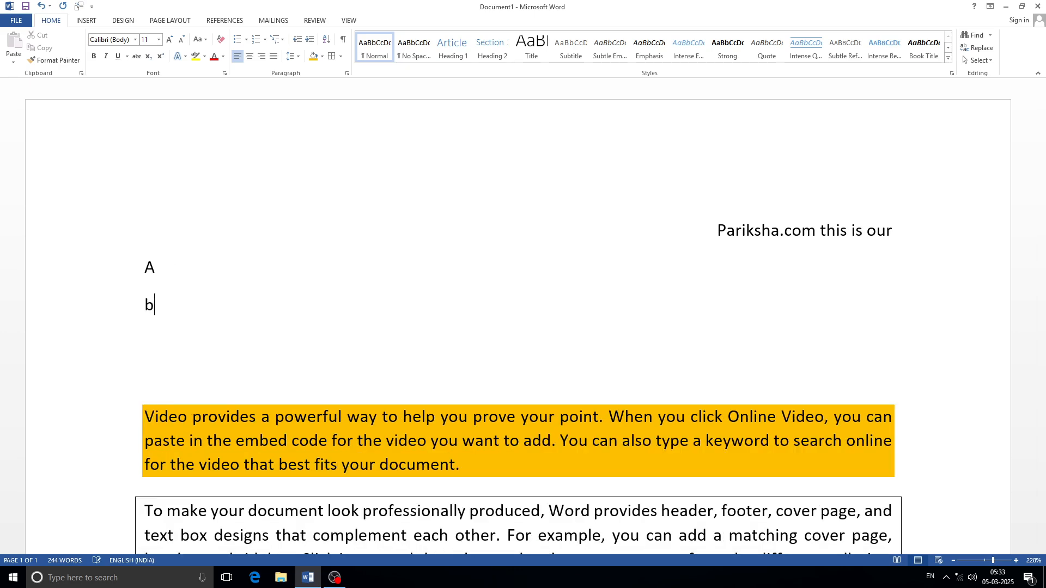
pyautogui.press('Return')
pyautogui.write('c')
pyautogui.press('Return')
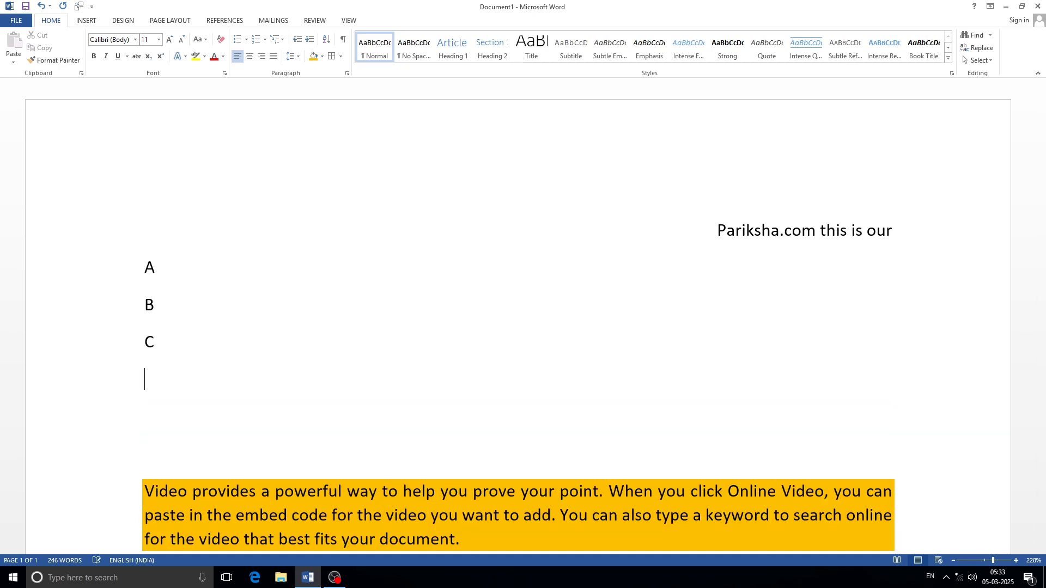
pyautogui.write('d')
pyautogui.press('Return')
pyautogui.write('e')
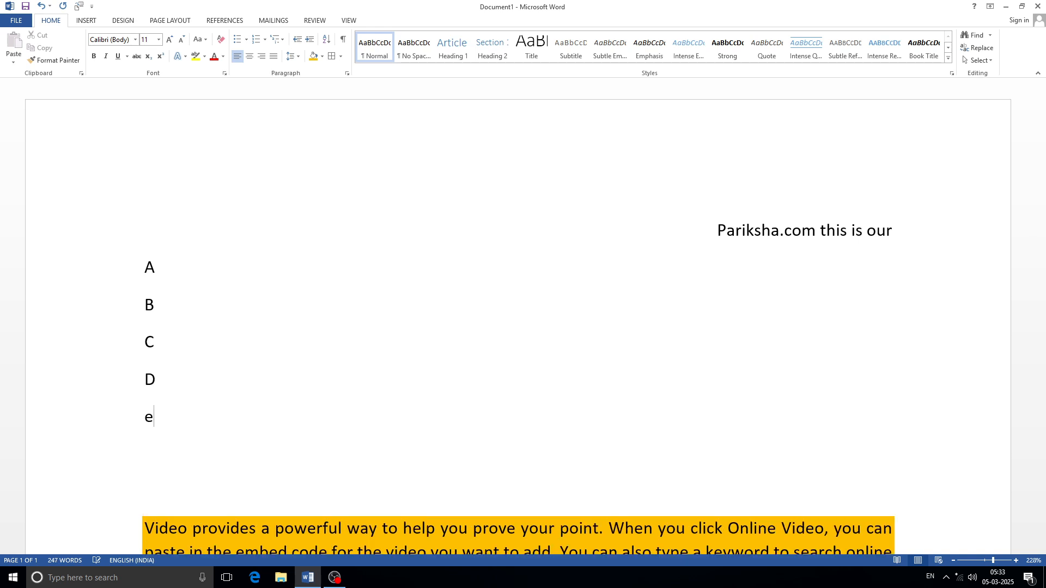
pyautogui.press('Return')
pyautogui.write('f')
pyautogui.press('Return')
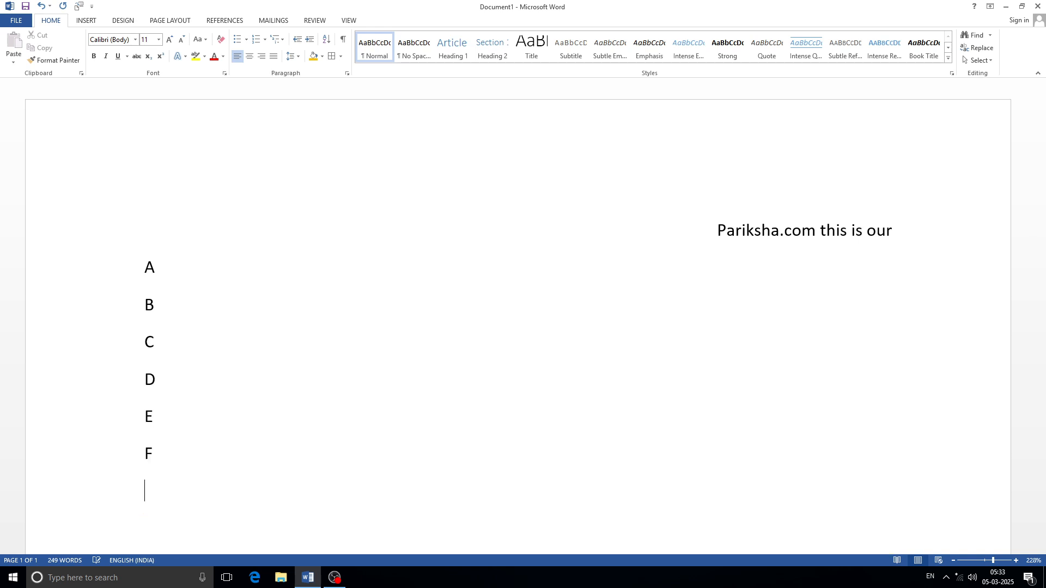
pyautogui.write('g')
pyautogui.press('Return')
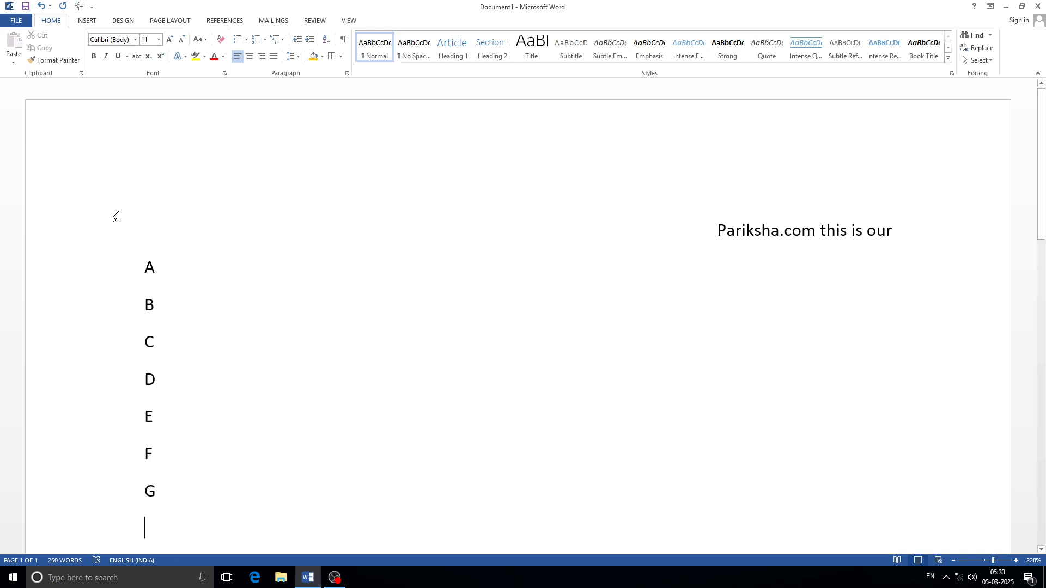
pyautogui.scroll(-2, 104, 213)
pyautogui.press('BackSpace')
# Sort the lines with the letters A to G in descending order.
pyautogui.moveTo(172, 364); pyautogui.dragTo(129, 155)
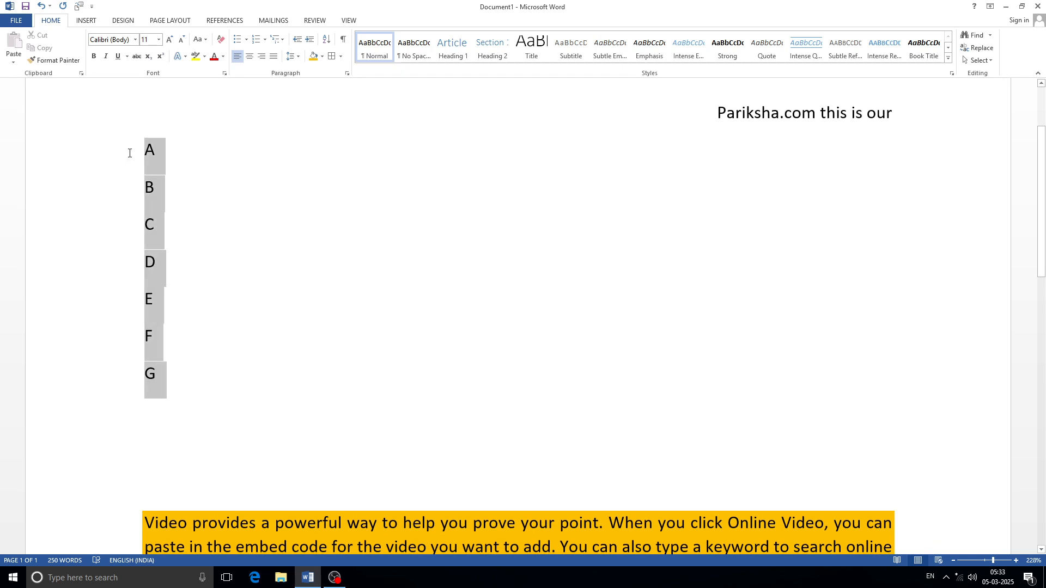
pyautogui.click(326, 38)
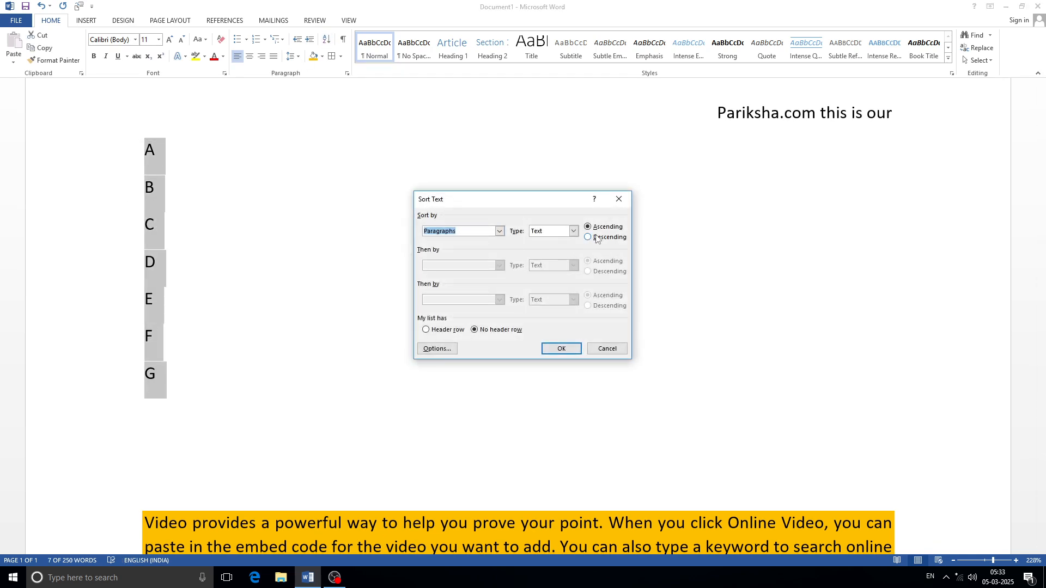
pyautogui.moveTo(526, 200); pyautogui.dragTo(412, 146)
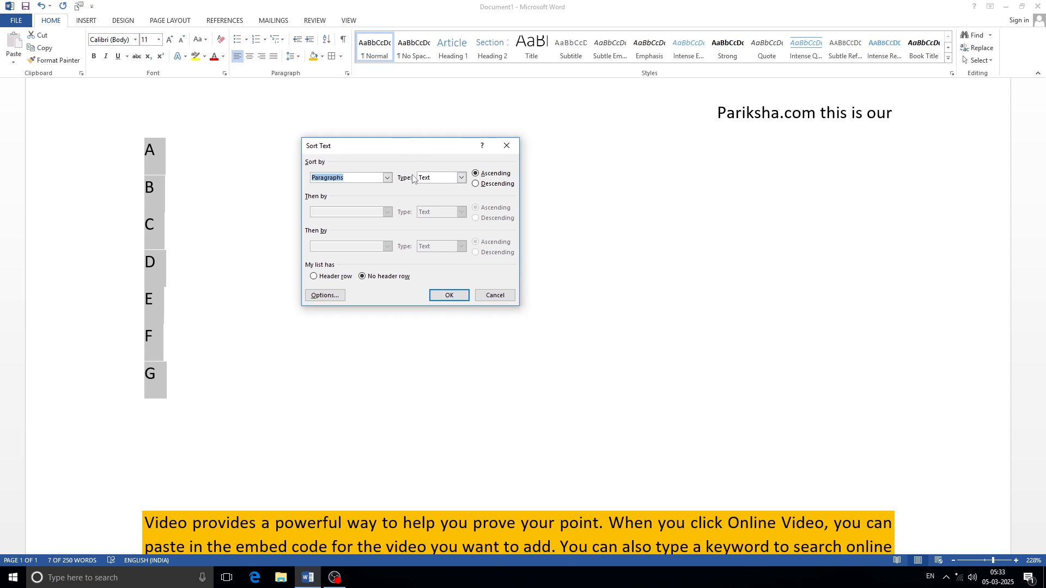
pyautogui.click(494, 188)
pyautogui.click(450, 296)
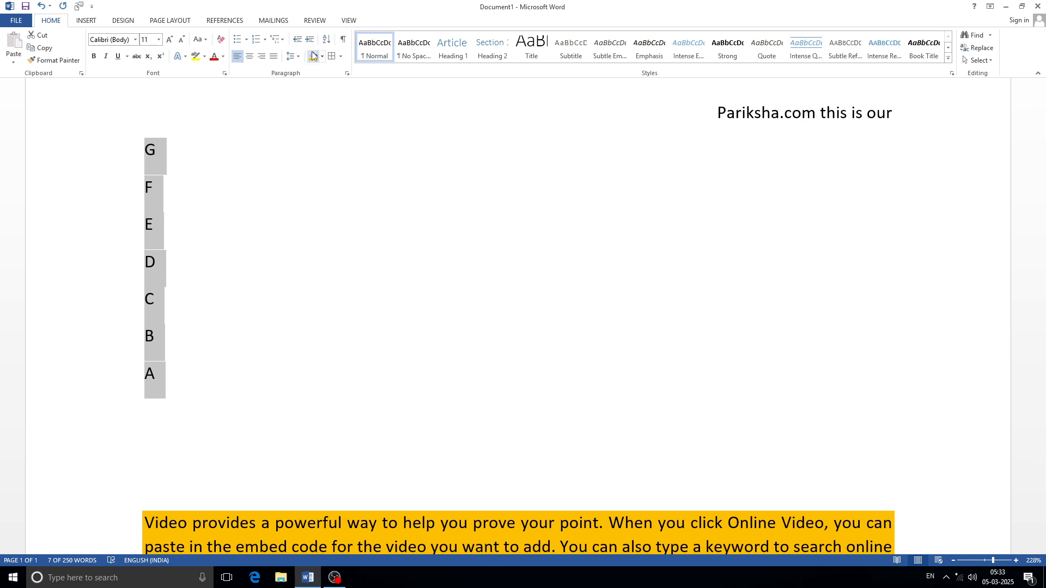
pyautogui.click(164, 188)
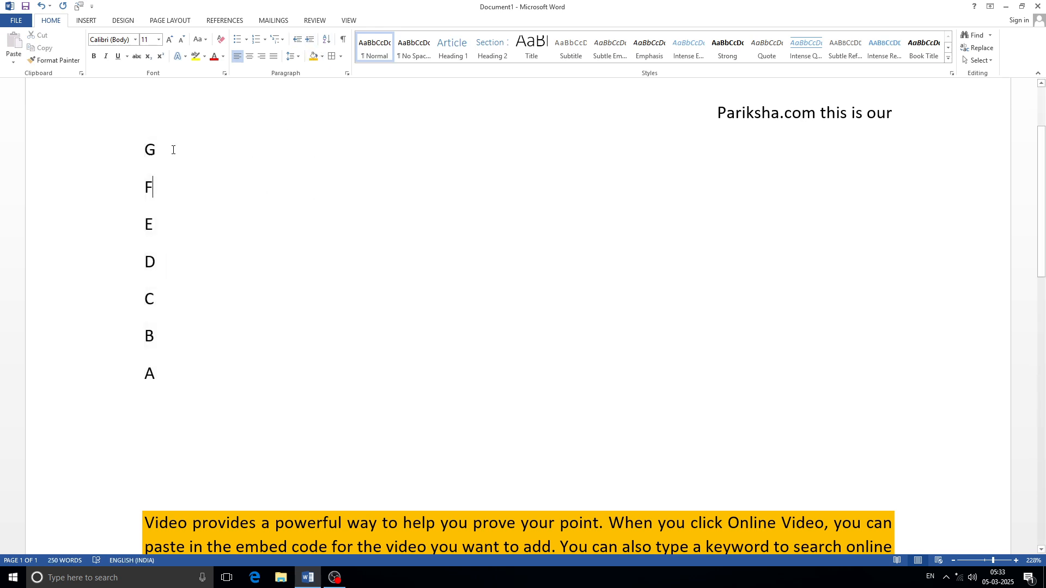
# Delete the blank space after the letter G at the start of the letter list.
pyautogui.click(169, 154)
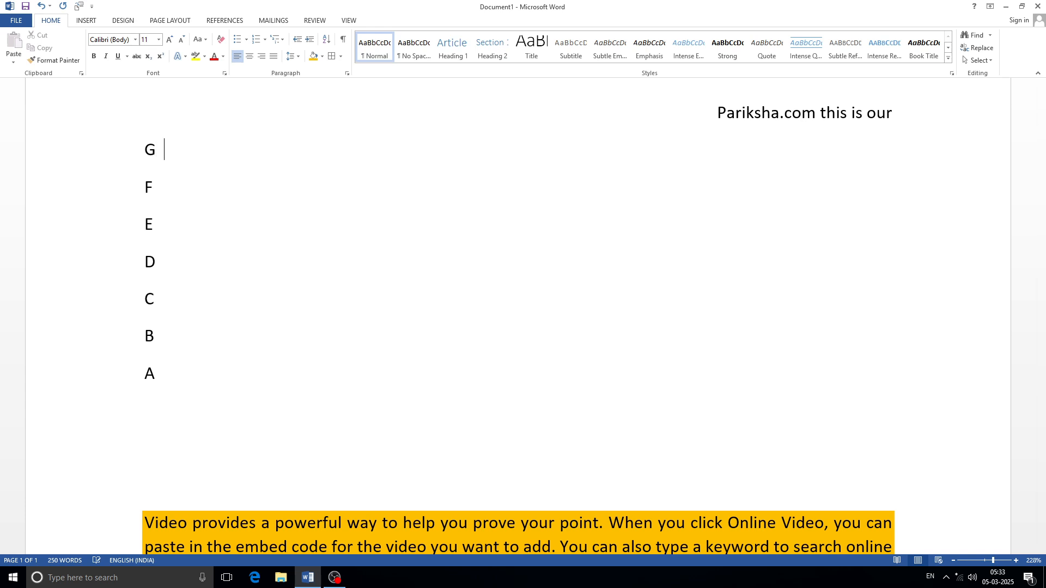
pyautogui.press('BackSpace')
pyautogui.press('BackSpace')
pyautogui.press('BackSpace')
pyautogui.press('BackSpace')
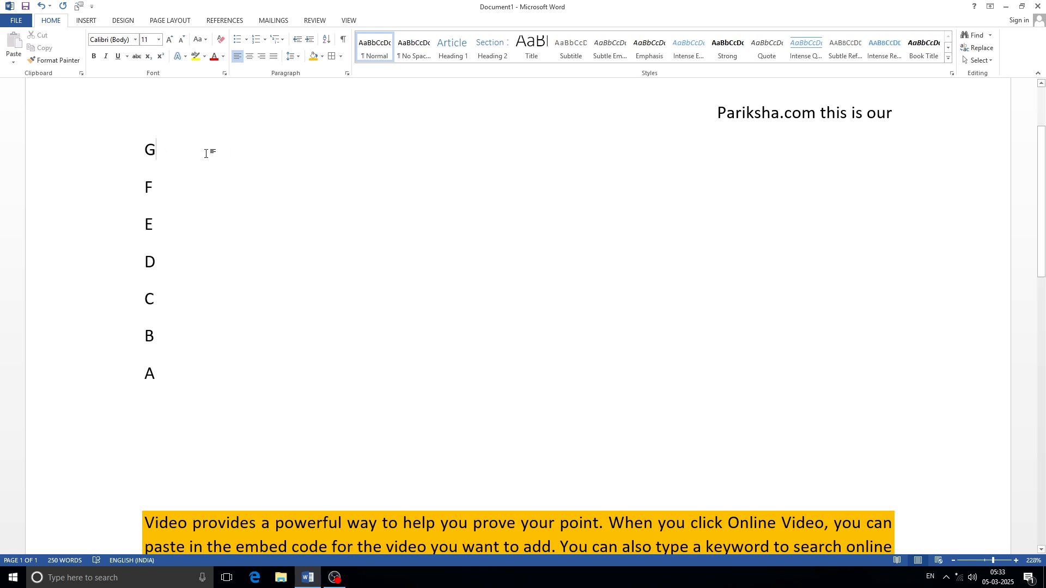
# Increase the indent of the G line by five levels.
pyautogui.click(311, 40)
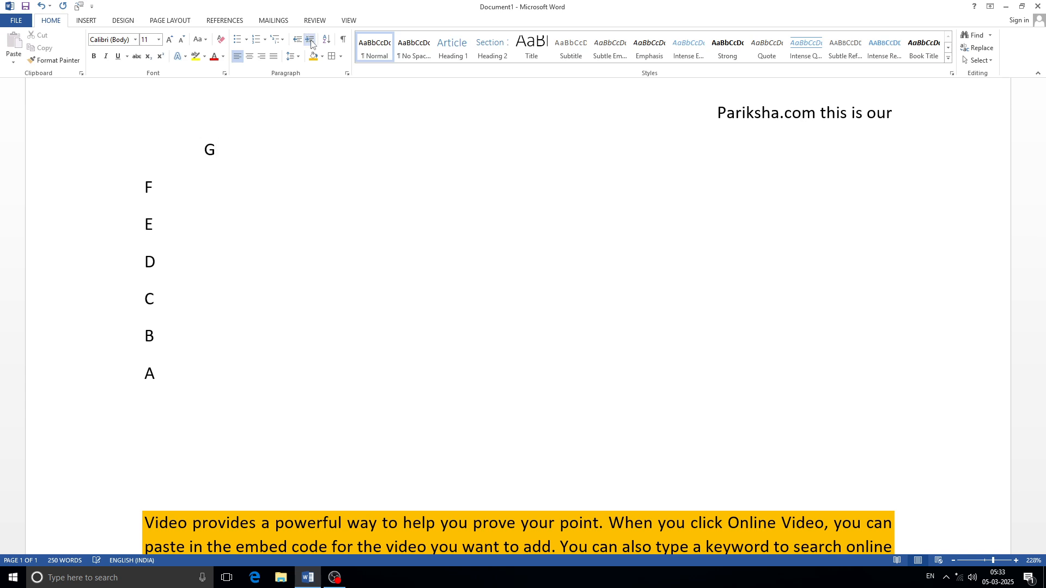
pyautogui.click(311, 41)
pyautogui.click(310, 41)
pyautogui.click(311, 41)
pyautogui.click(311, 42)
pyautogui.scroll(2, 378, 238)
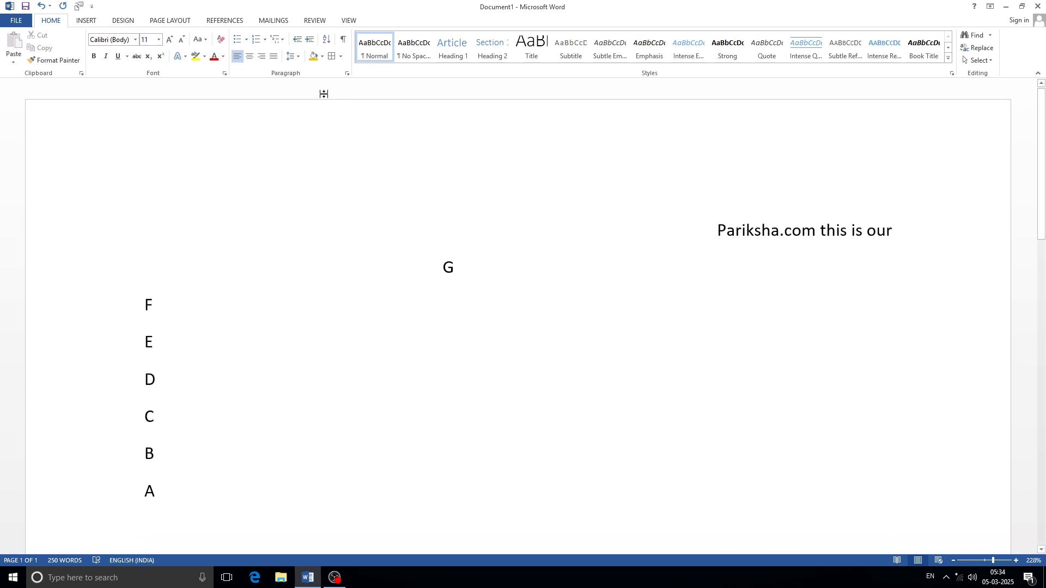
# Decrease the indent of the G line by five levels, back to the margin.
pyautogui.click(297, 41)
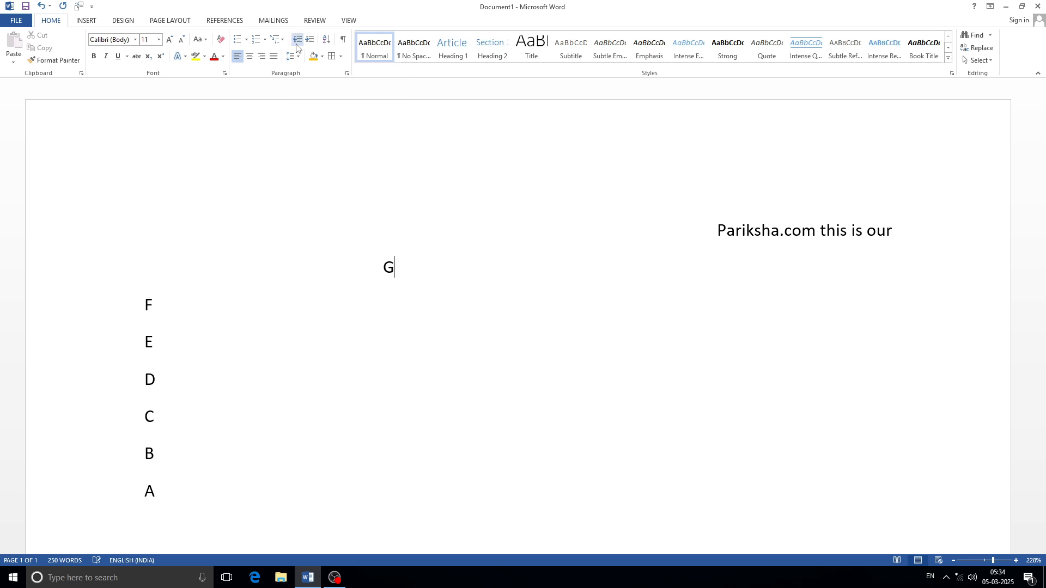
pyautogui.click(297, 43)
pyautogui.click(297, 43)
pyautogui.click(296, 43)
pyautogui.click(297, 43)
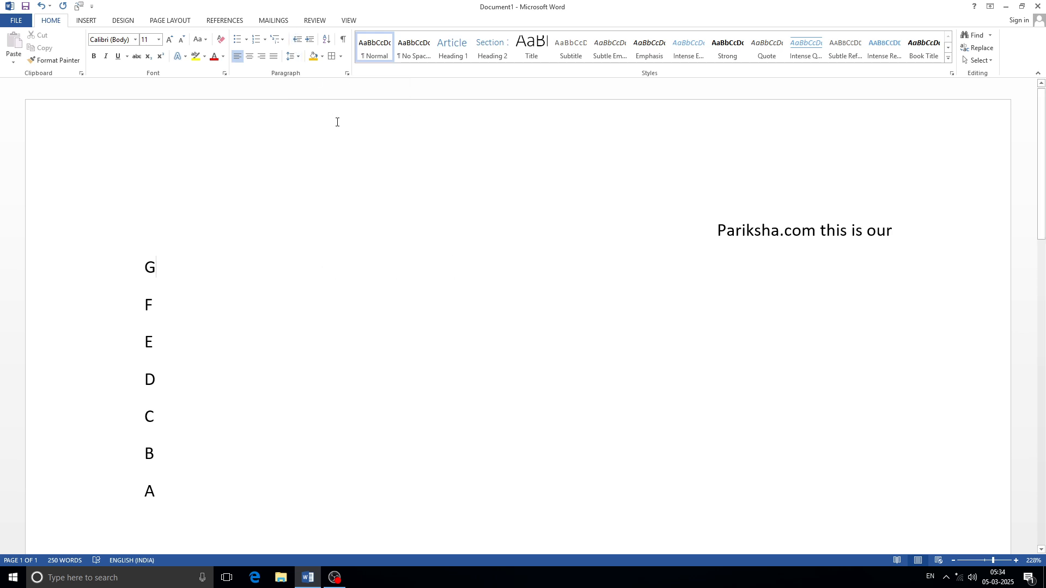
# Show the paragraph marks and other formatting symbols, look through the document with them, and hide them again.
pyautogui.click(343, 41)
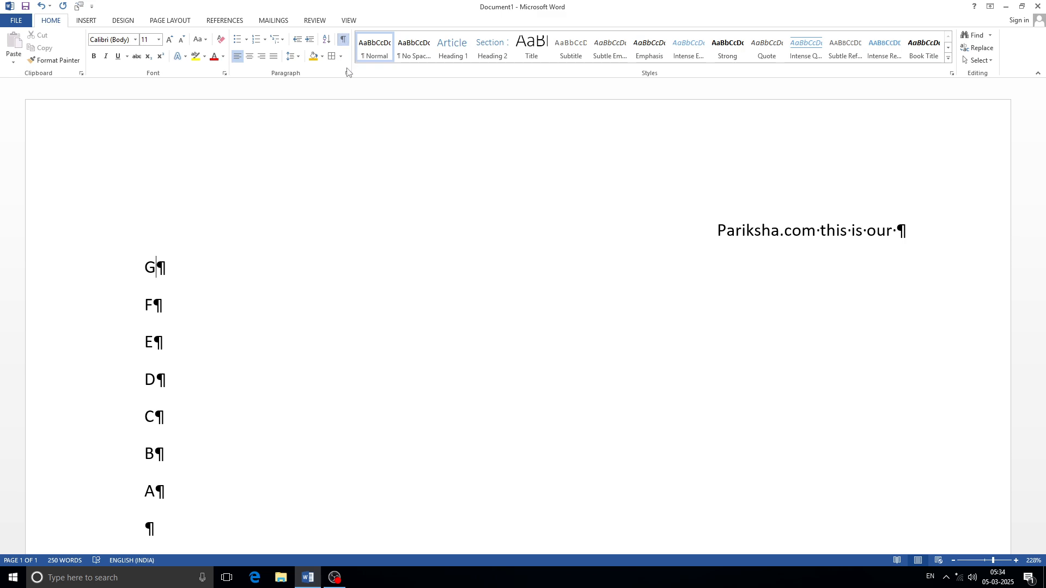
pyautogui.scroll(-5, 343, 139)
pyautogui.scroll(-8, 344, 141)
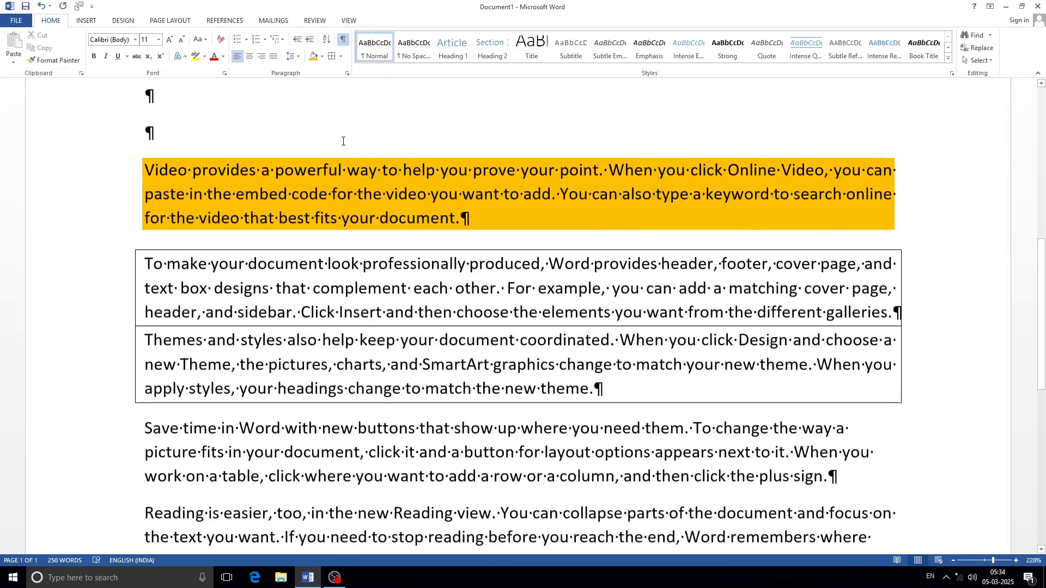
pyautogui.scroll(-1, 343, 141)
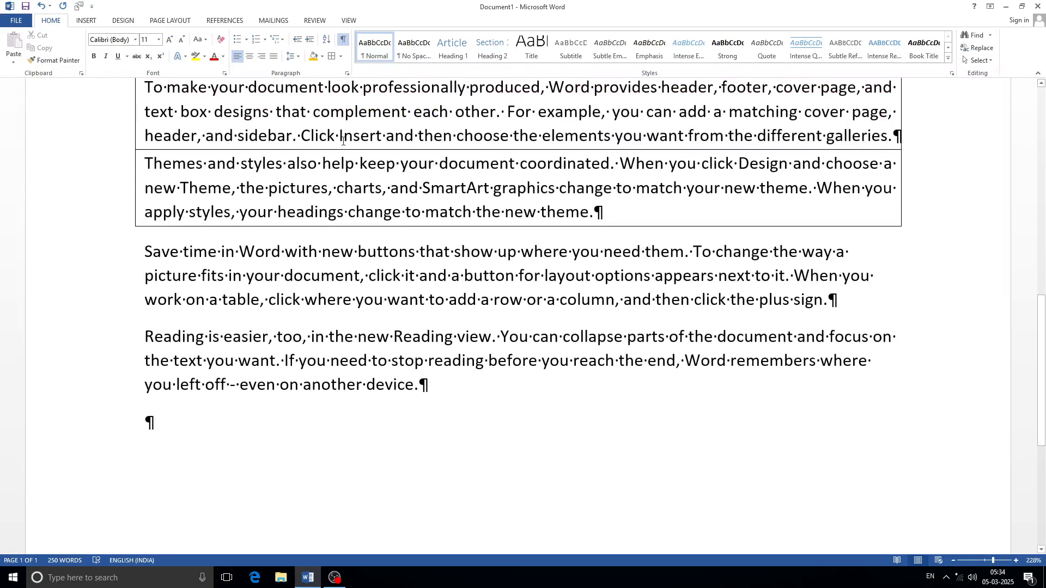
pyautogui.scroll(8, 343, 141)
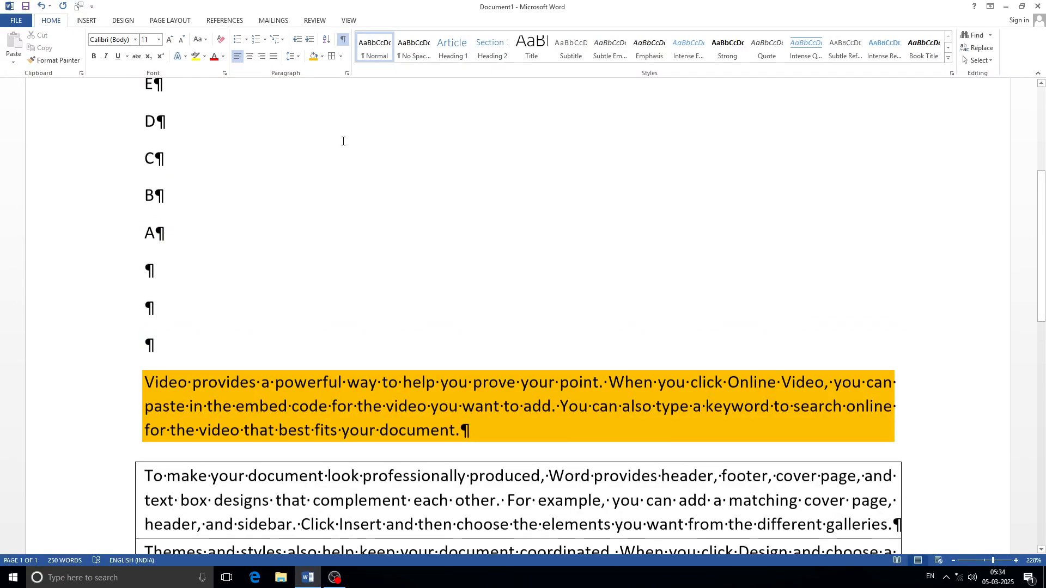
pyautogui.scroll(5, 343, 109)
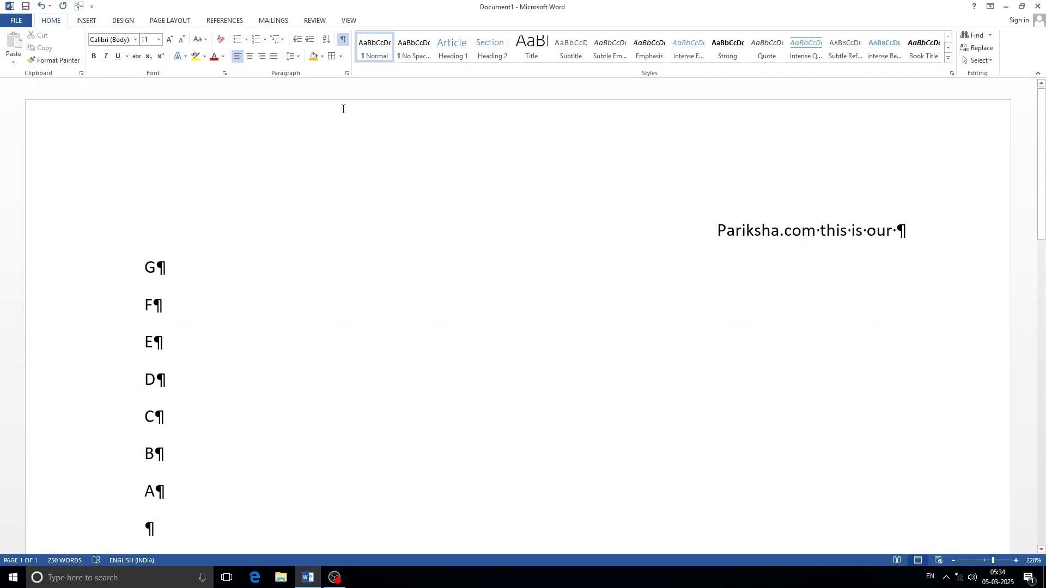
pyautogui.click(343, 40)
pyautogui.scroll(-6, 344, 234)
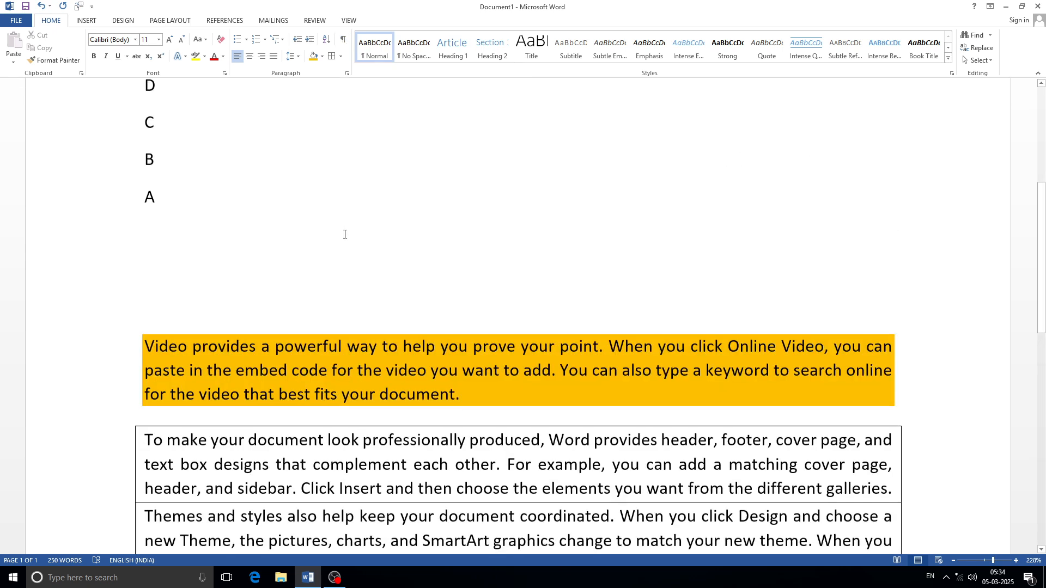
pyautogui.scroll(6, 345, 235)
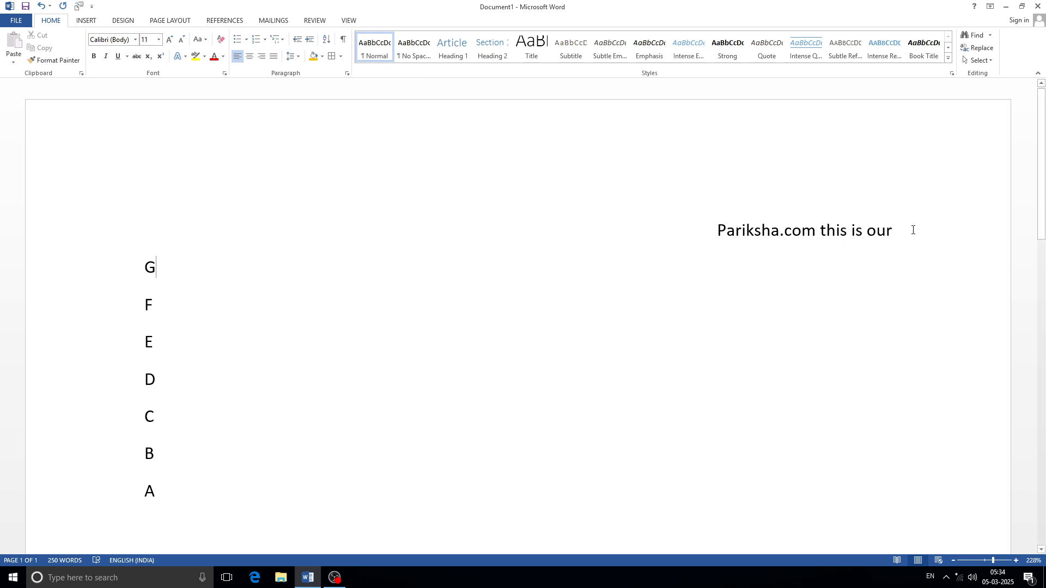
# Split the first line after "Pariksha.com" so that "this is our" becomes its own paragraph.
pyautogui.moveTo(913, 230); pyautogui.dragTo(784, 233)
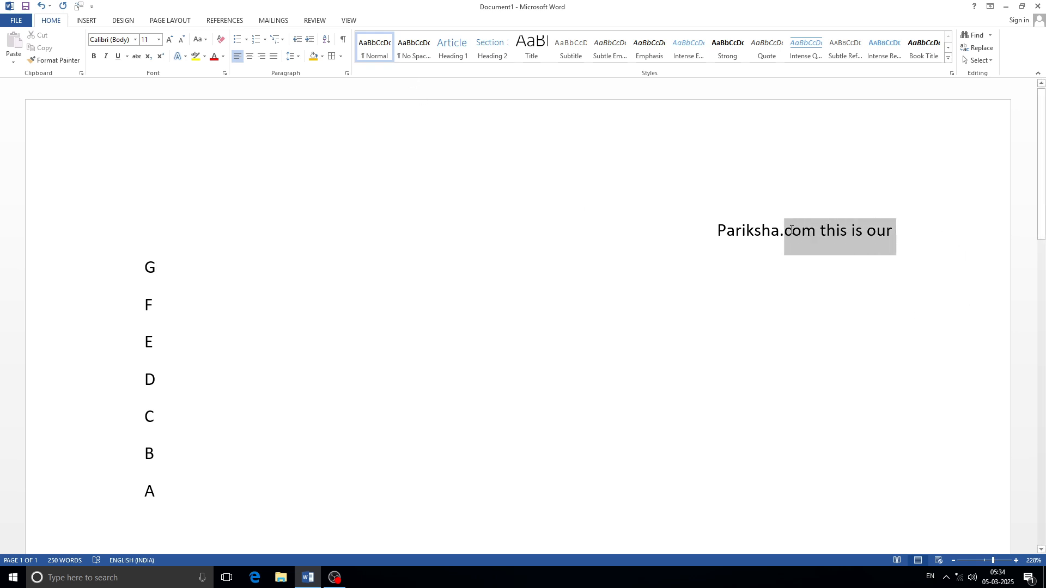
pyautogui.click(822, 232)
pyautogui.press('Return')
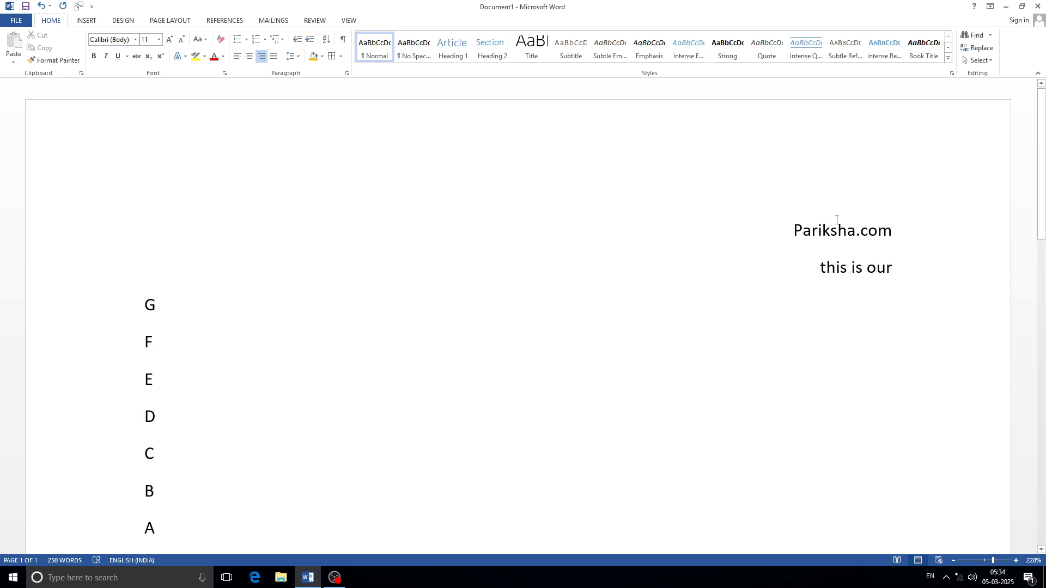
# Apply the Heading 1 style and then the Heading 2 style to the Pariksha.com line.
pyautogui.moveTo(893, 230); pyautogui.dragTo(780, 233)
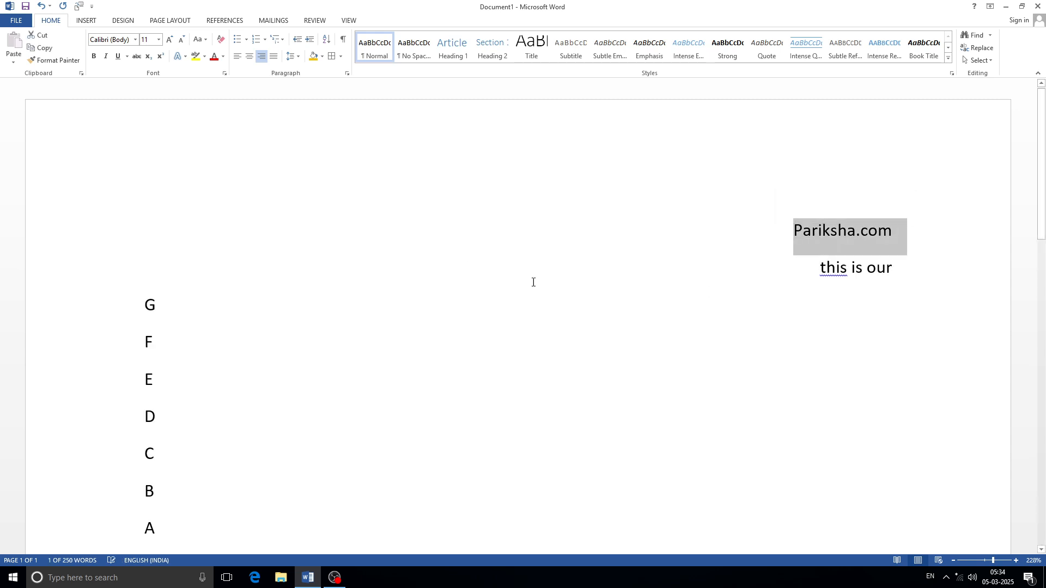
pyautogui.click(462, 52)
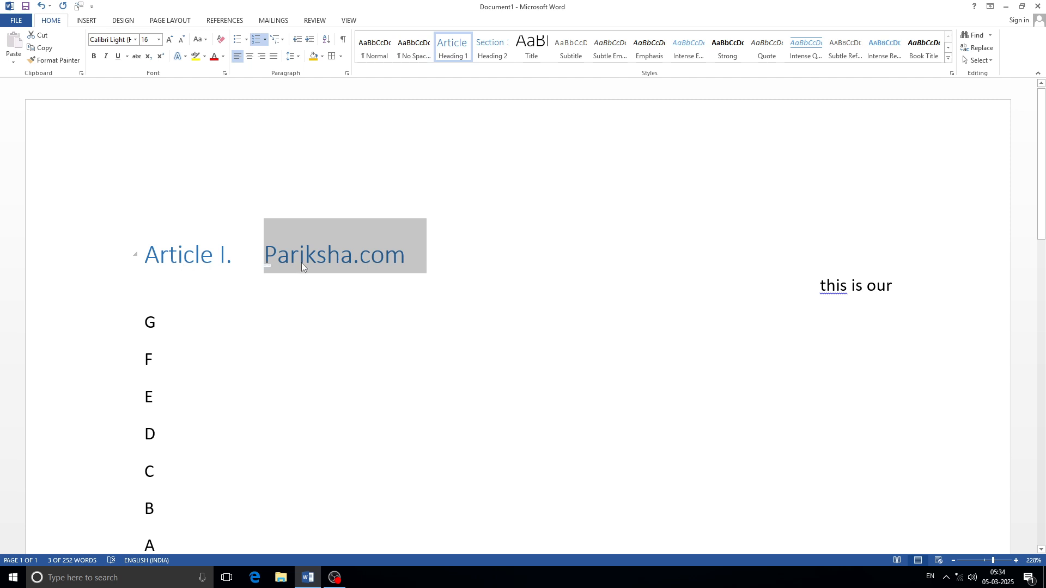
pyautogui.click(492, 51)
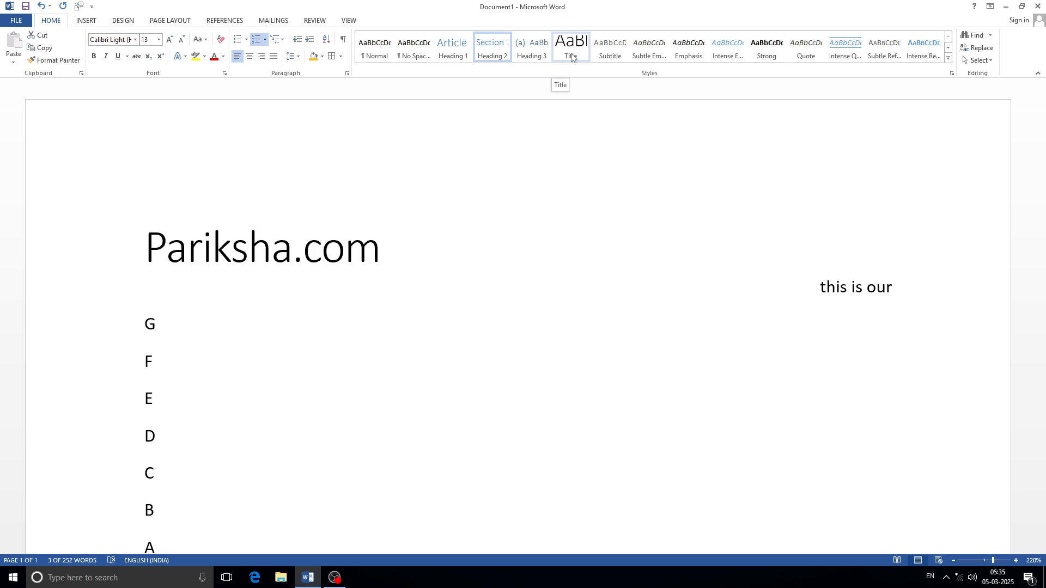
# Clear all formatting from the Pariksha.com line.
pyautogui.click(948, 58)
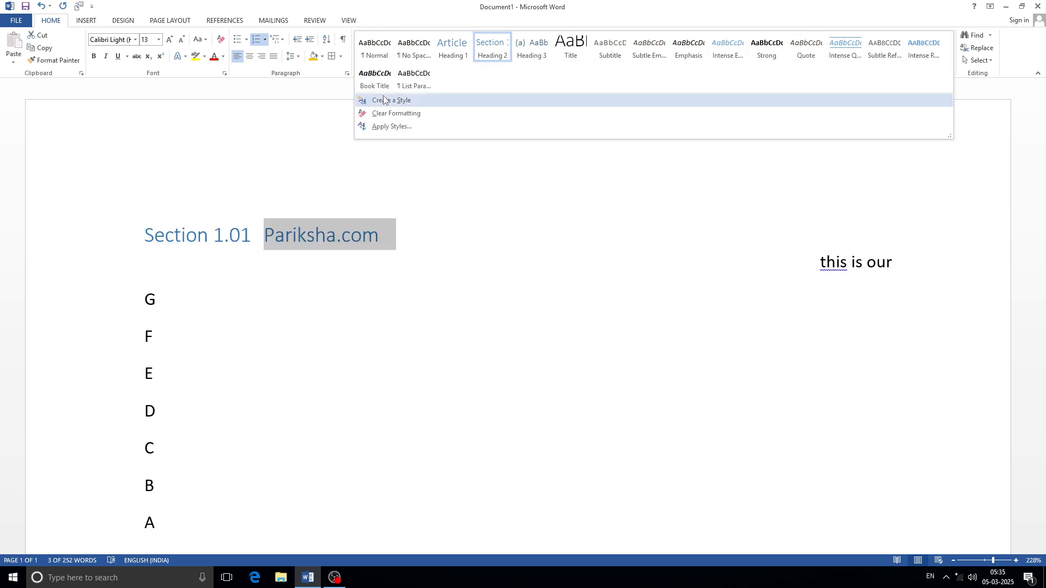
pyautogui.click(388, 113)
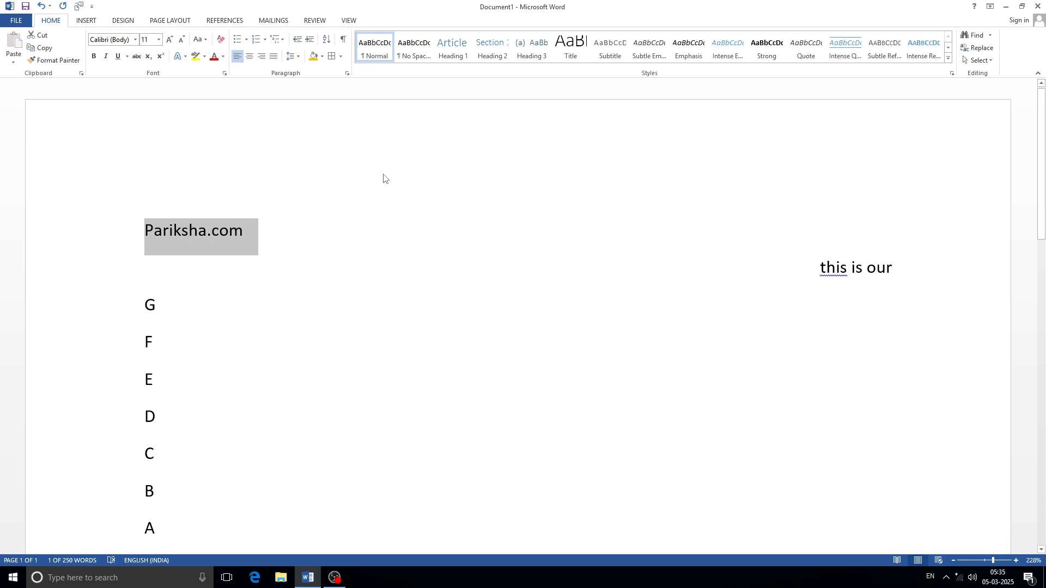
pyautogui.click(434, 211)
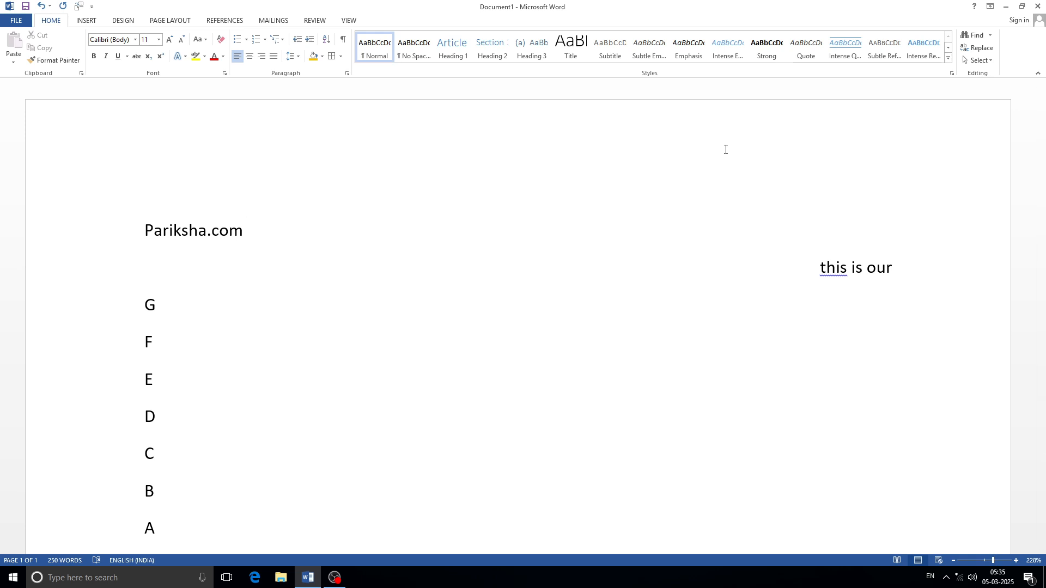
# Search the document for "video" with the basic Find command, and close the Navigation pane.
pyautogui.click(990, 36)
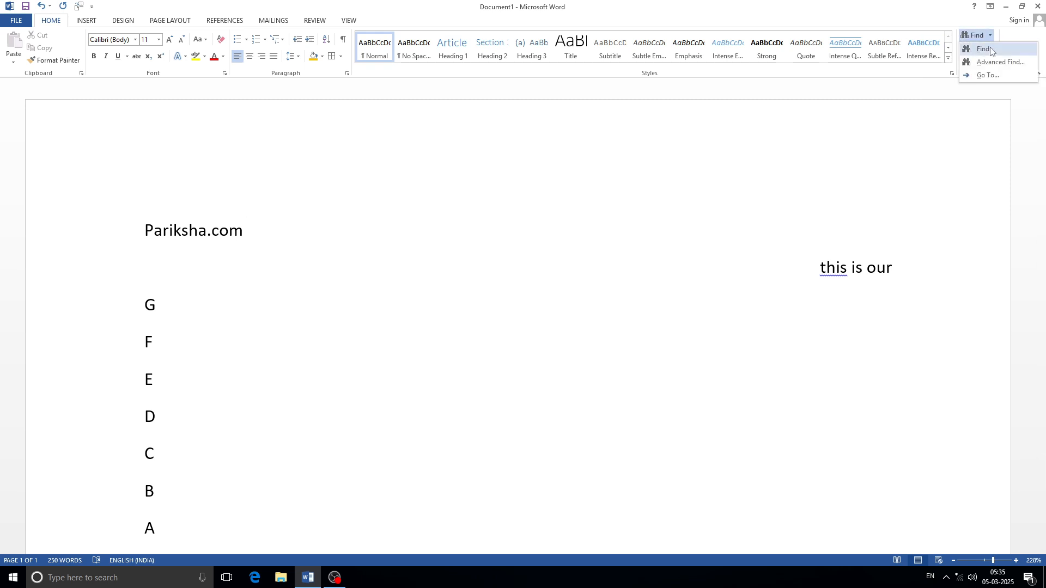
pyautogui.click(989, 50)
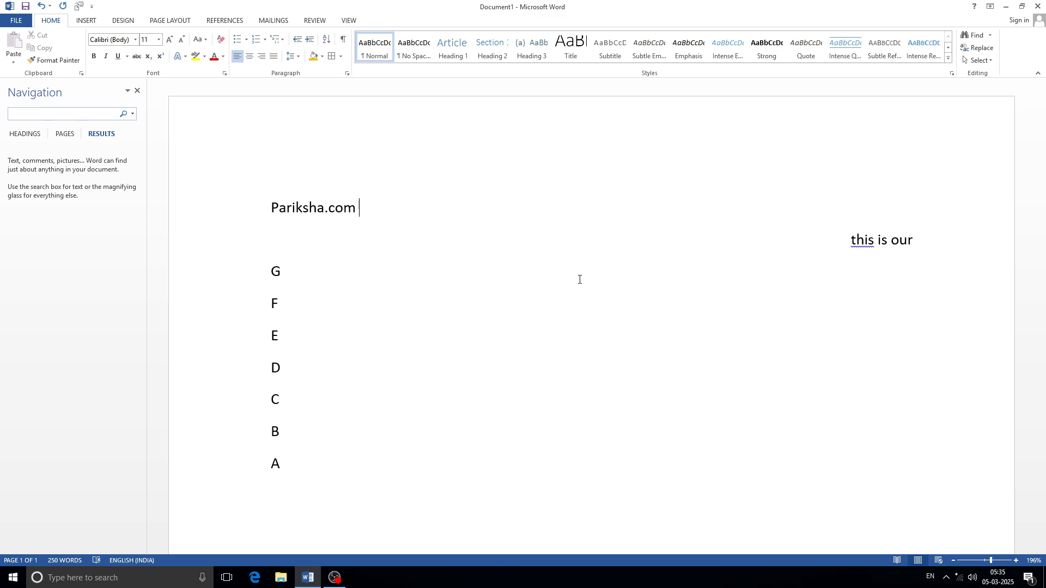
pyautogui.write('video')
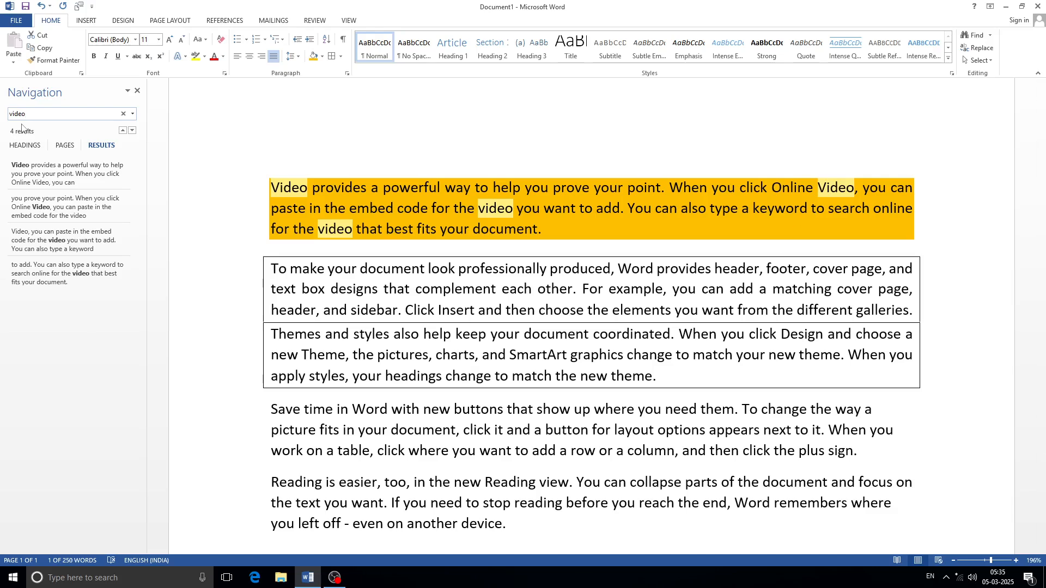
pyautogui.click(138, 91)
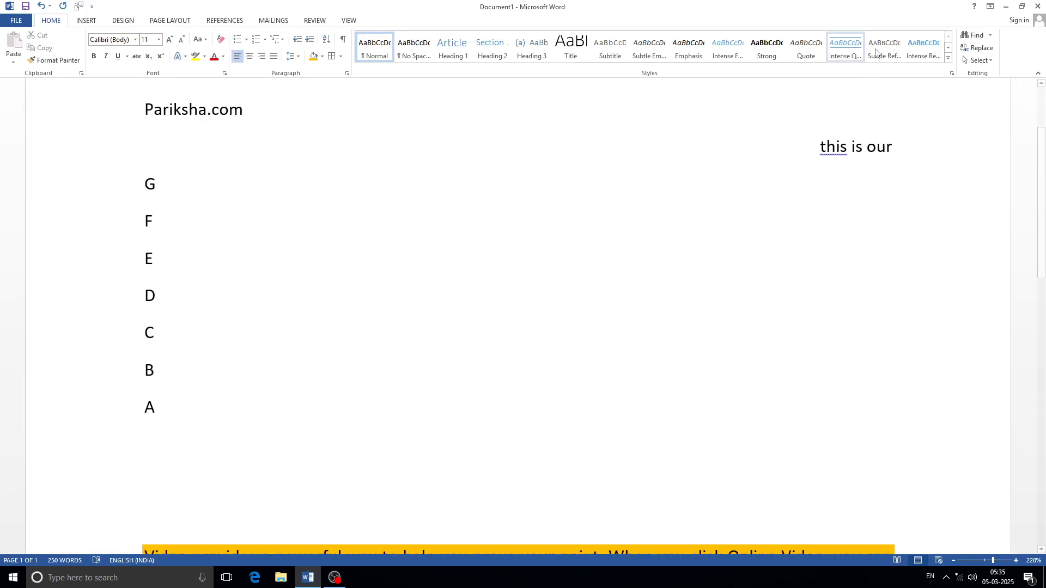
# Find the first occurrence of "video" with Advanced Find, keeping the dialog clear of the found text.
pyautogui.click(991, 36)
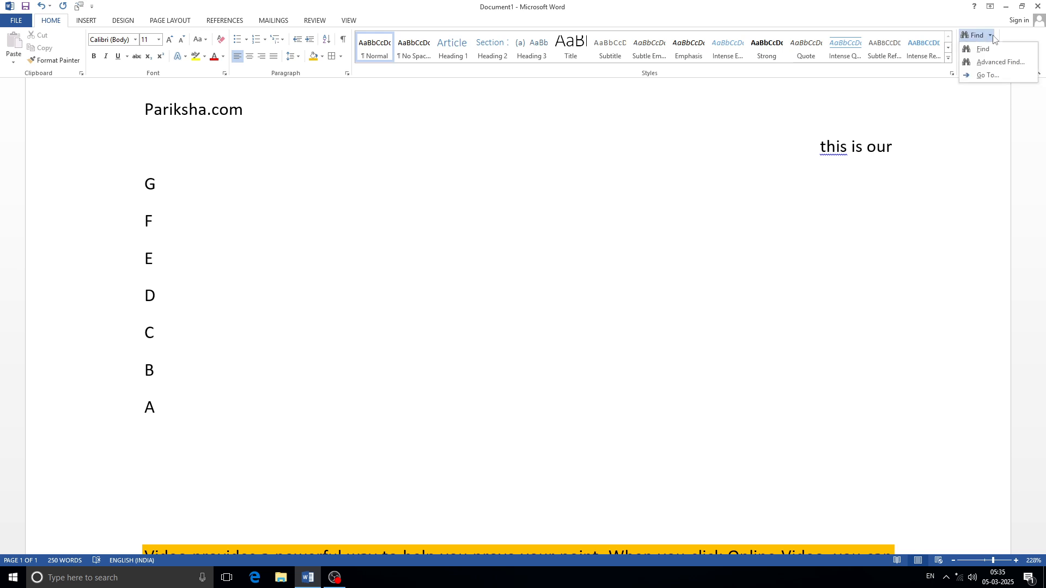
pyautogui.click(1000, 62)
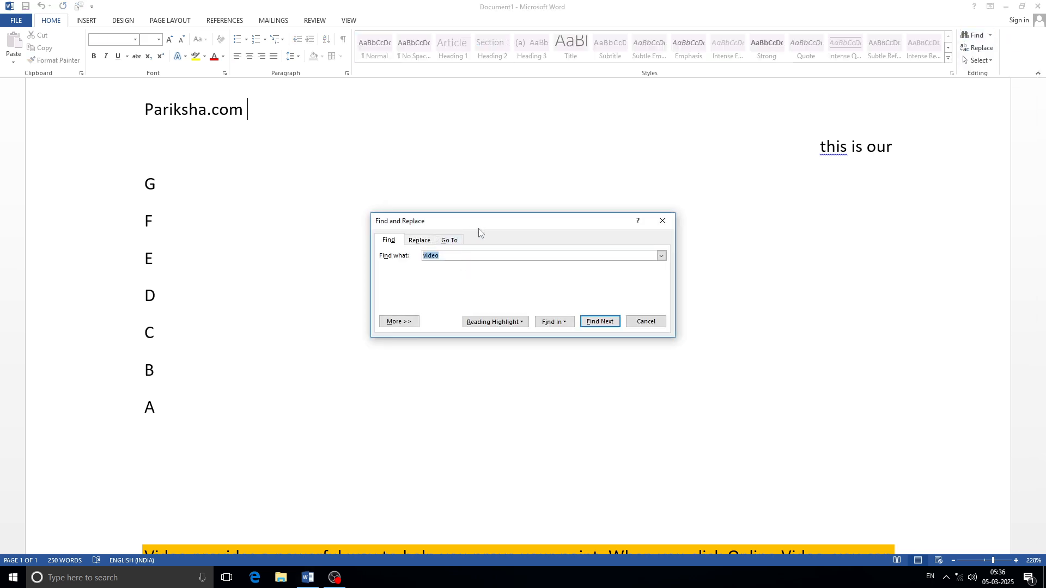
pyautogui.moveTo(483, 224); pyautogui.dragTo(445, 158)
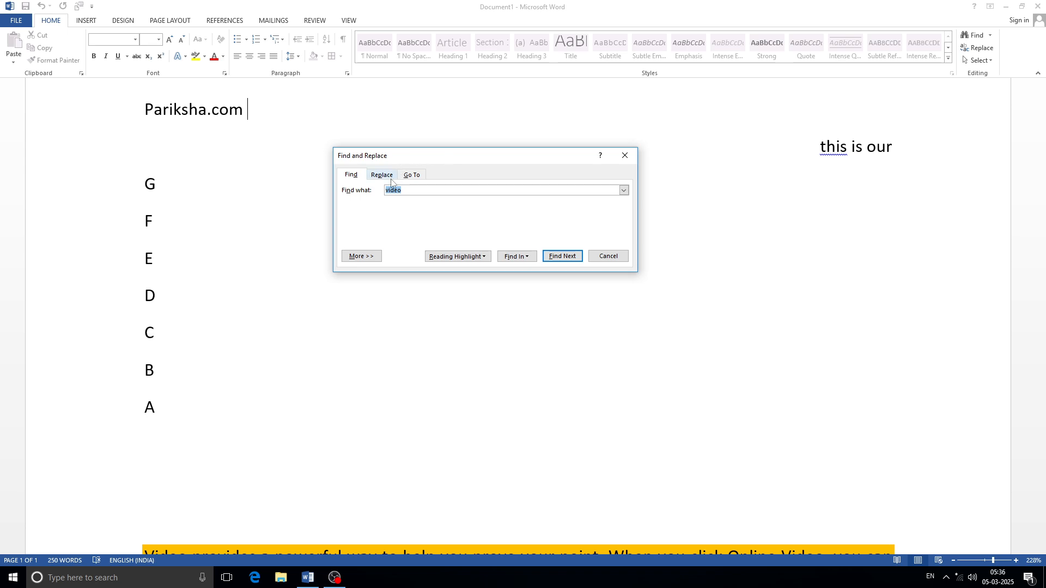
pyautogui.click(563, 260)
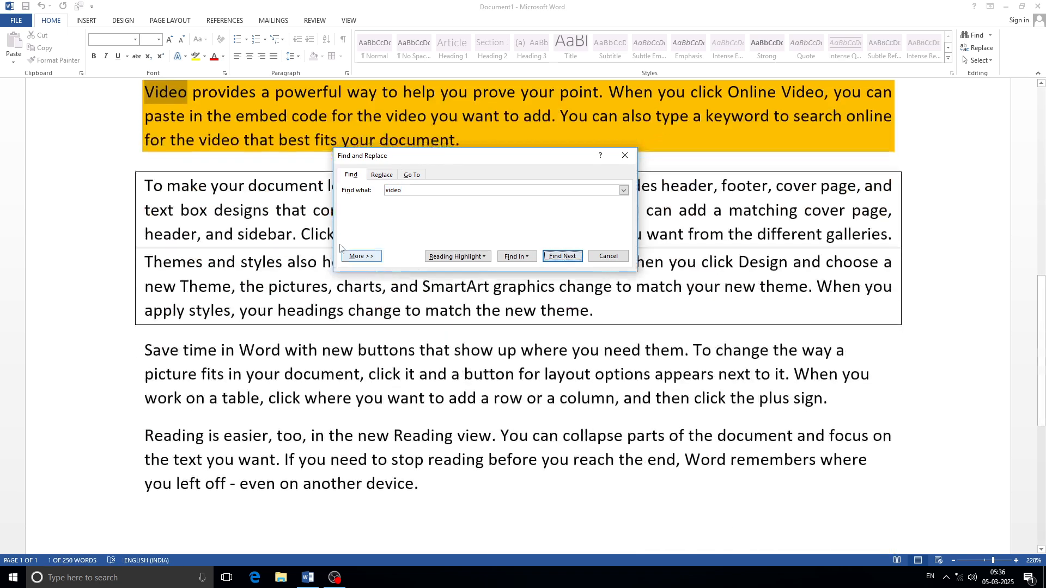
pyautogui.moveTo(420, 158); pyautogui.dragTo(321, 185)
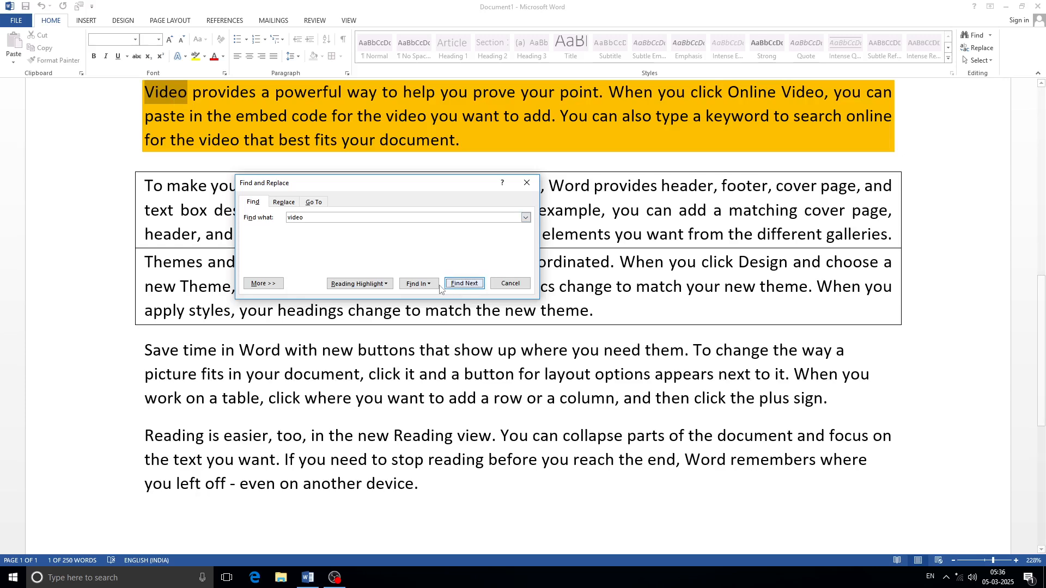
# Find the next occurrence of "video" with Advanced Find, and close the Find and Replace dialog.
pyautogui.click(463, 283)
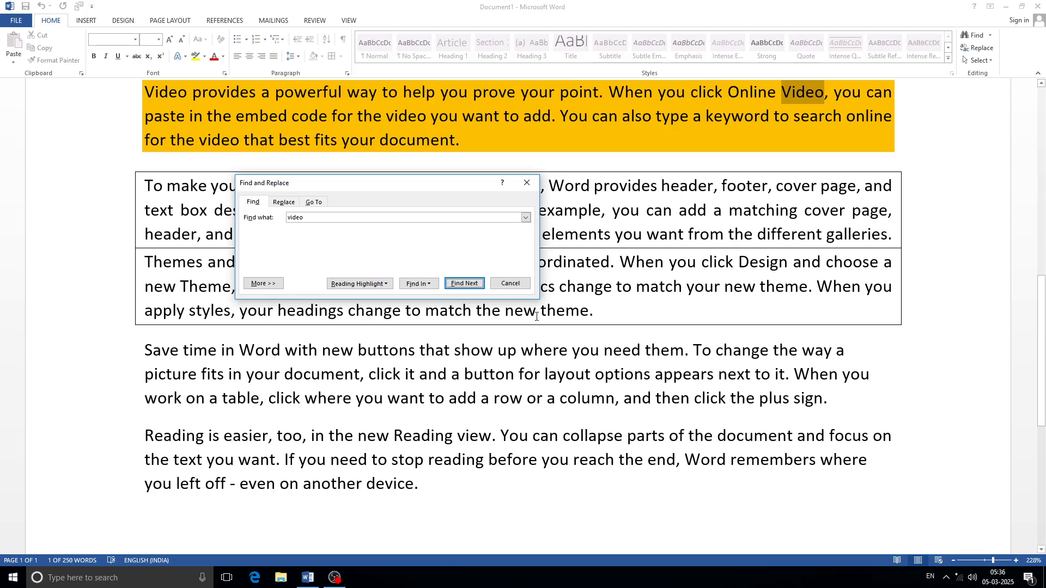
pyautogui.click(510, 283)
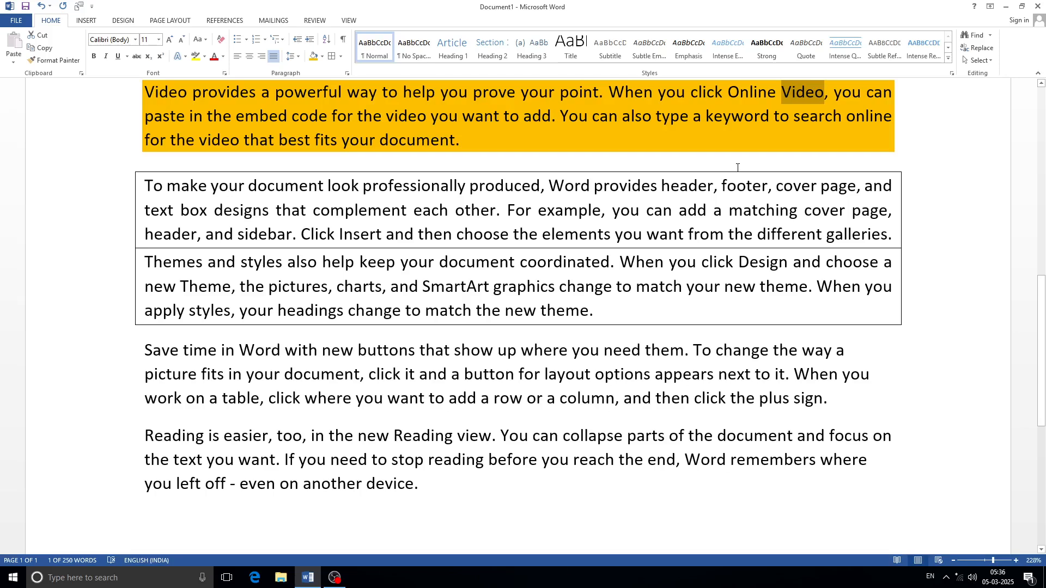
pyautogui.hotkey('ctrl', 'h')
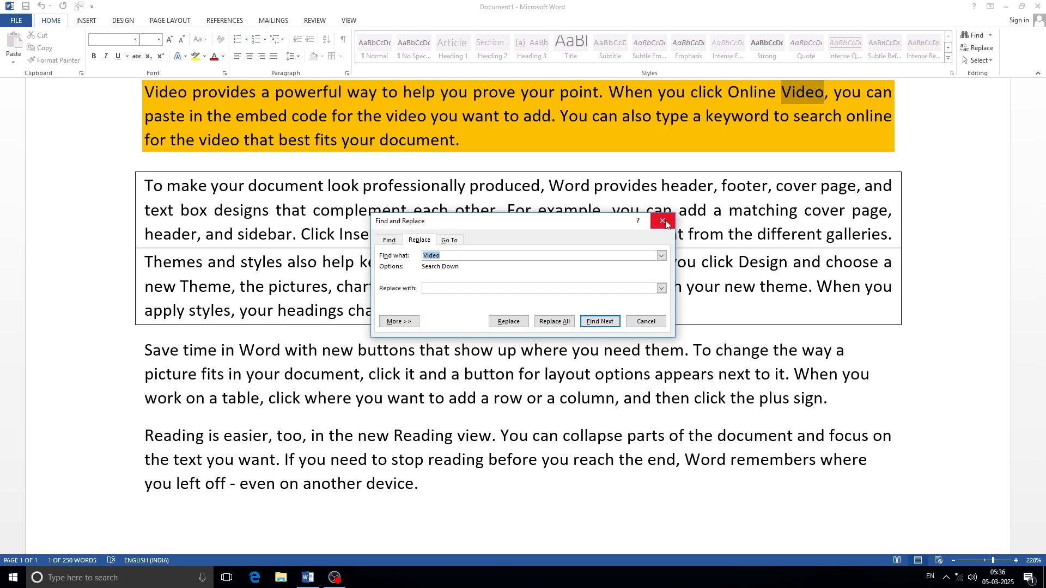
pyautogui.click(663, 221)
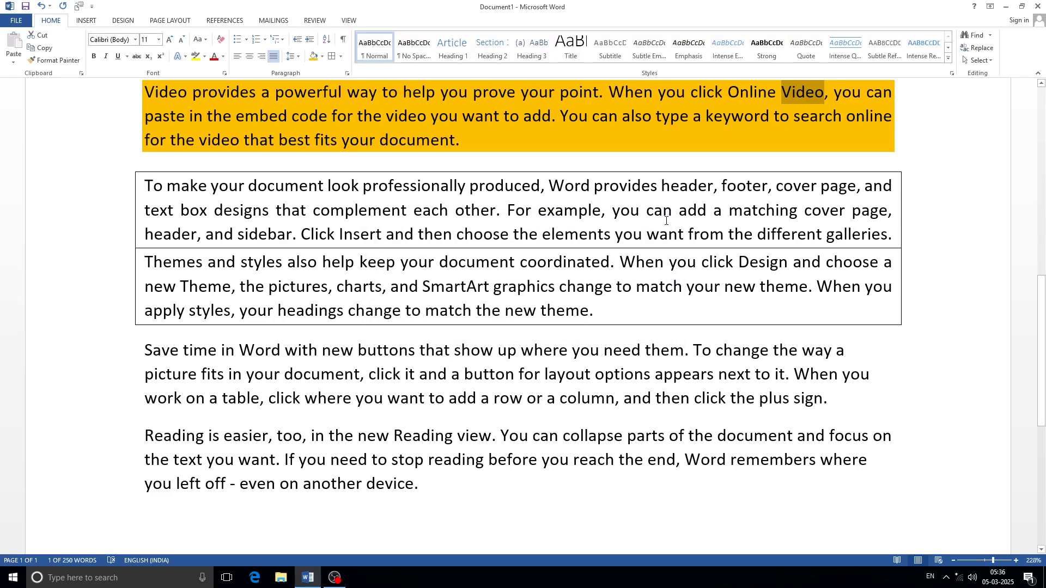
pyautogui.hotkey('ctrl', 'f')
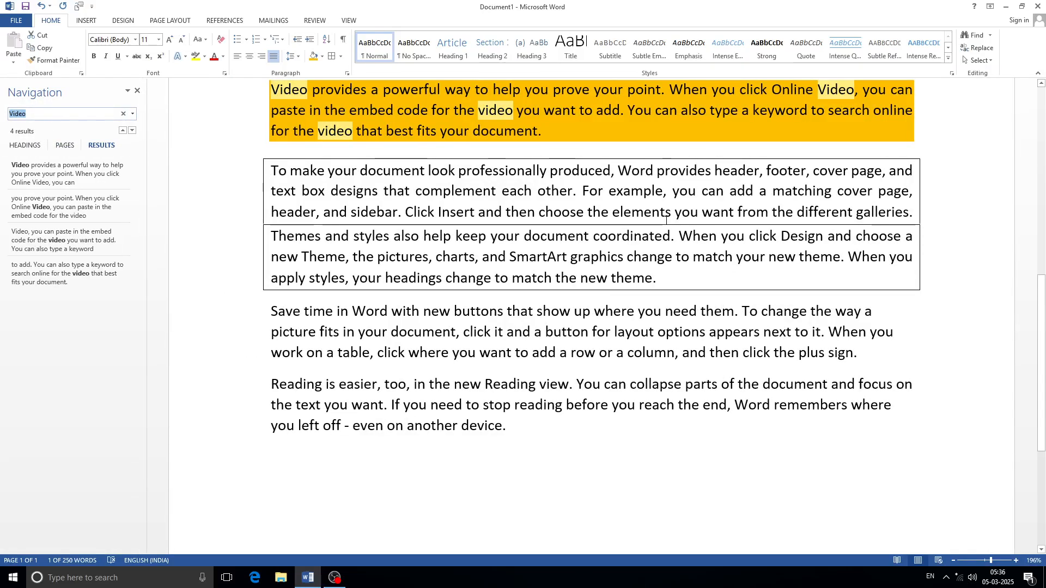
pyautogui.click(138, 91)
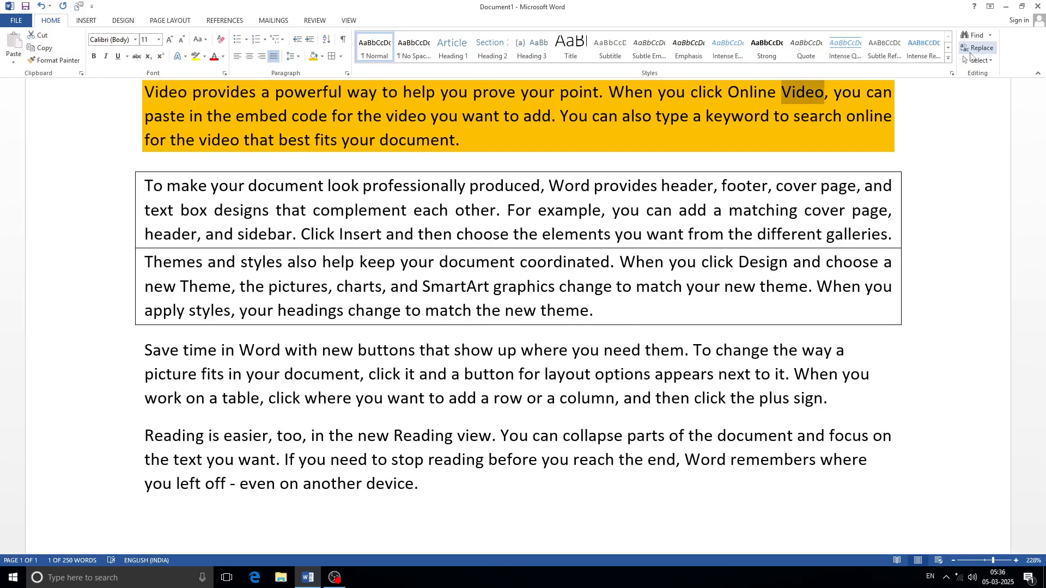
# Replace the found "Video" after "Online" in the highlighted paragraph with "audio", keeping the dialog clear of that paragraph.
pyautogui.click(971, 52)
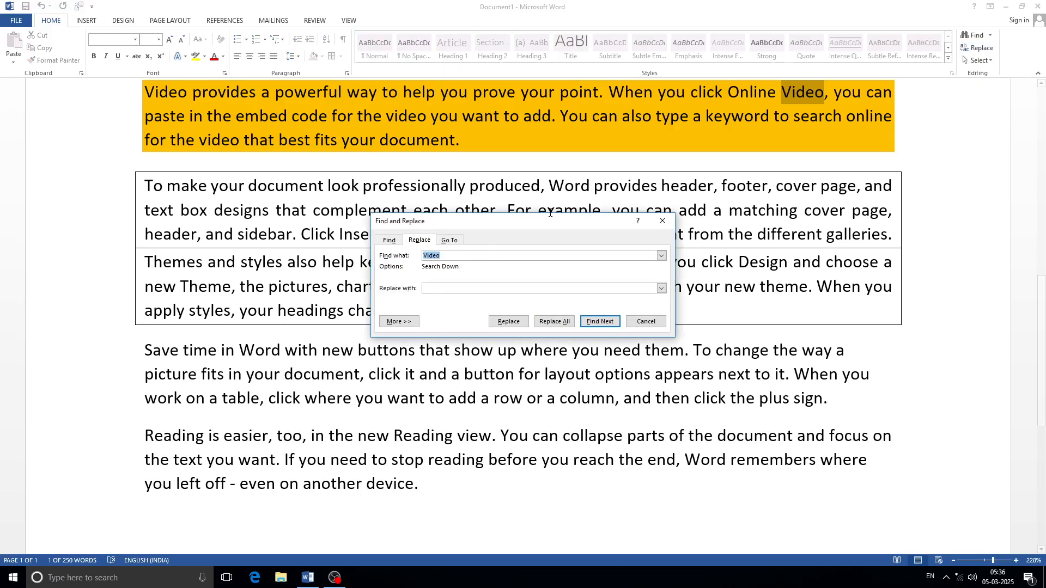
pyautogui.moveTo(550, 213); pyautogui.dragTo(531, 214)
pyautogui.scroll(2, 512, 174)
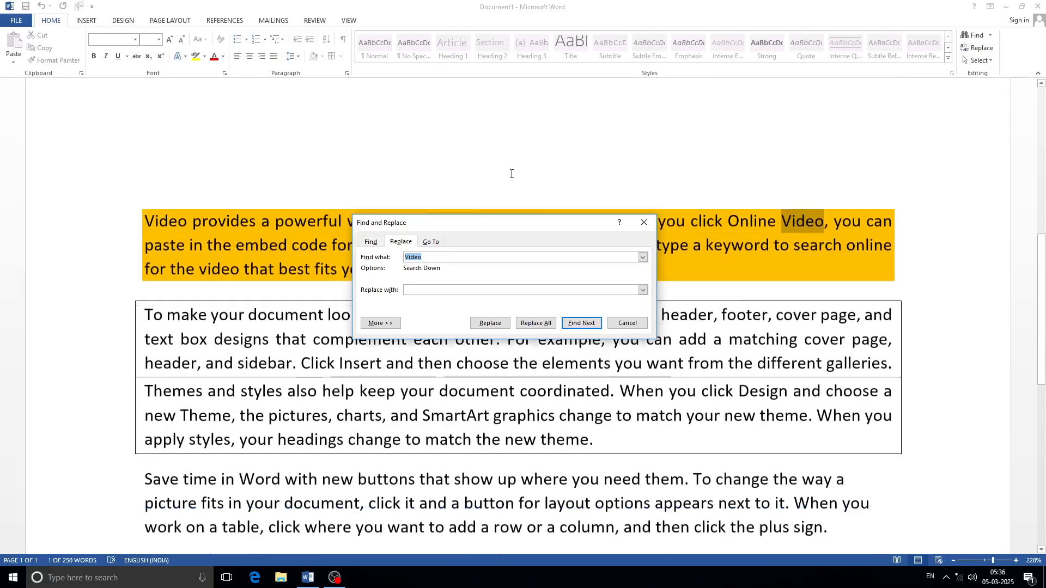
pyautogui.scroll(-1, 512, 173)
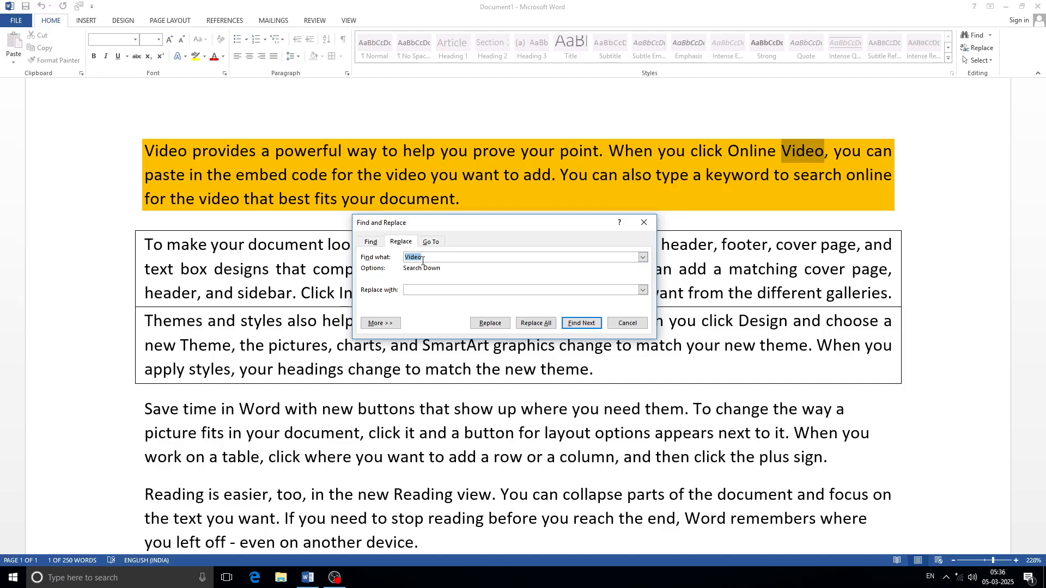
pyautogui.click(428, 289)
pyautogui.write('a')
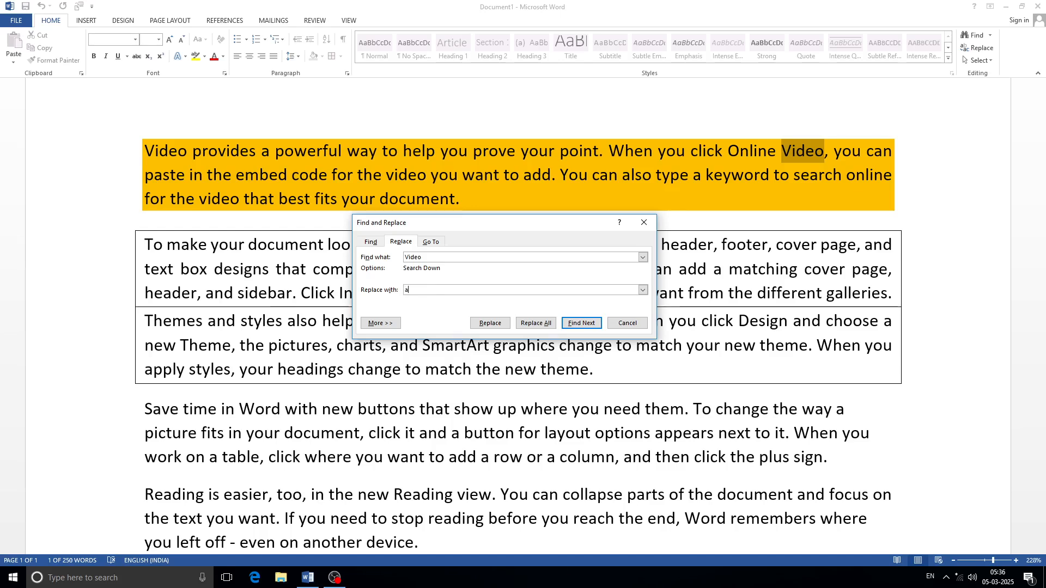
pyautogui.write('udio')
pyautogui.click(427, 258)
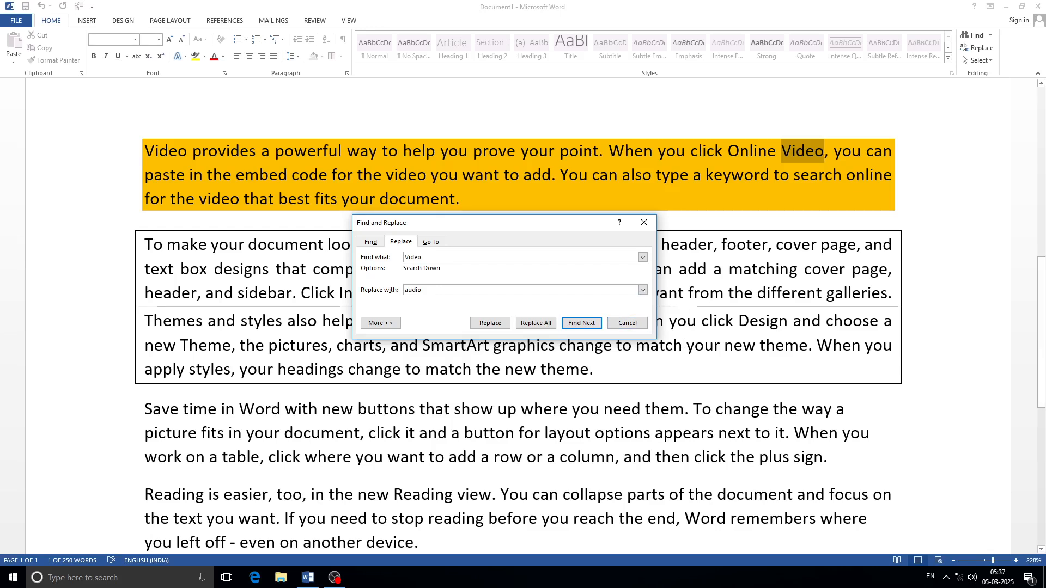
pyautogui.click(494, 327)
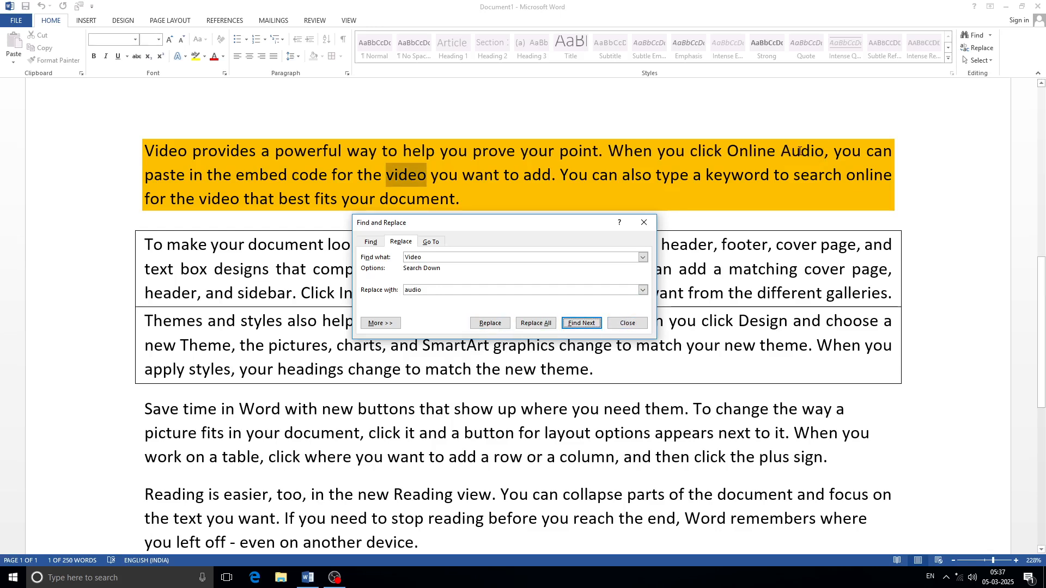
# Replace all remaining occurrences of "Video" with "audio", continuing from the document's beginning, and close the dialog.
pyautogui.click(543, 324)
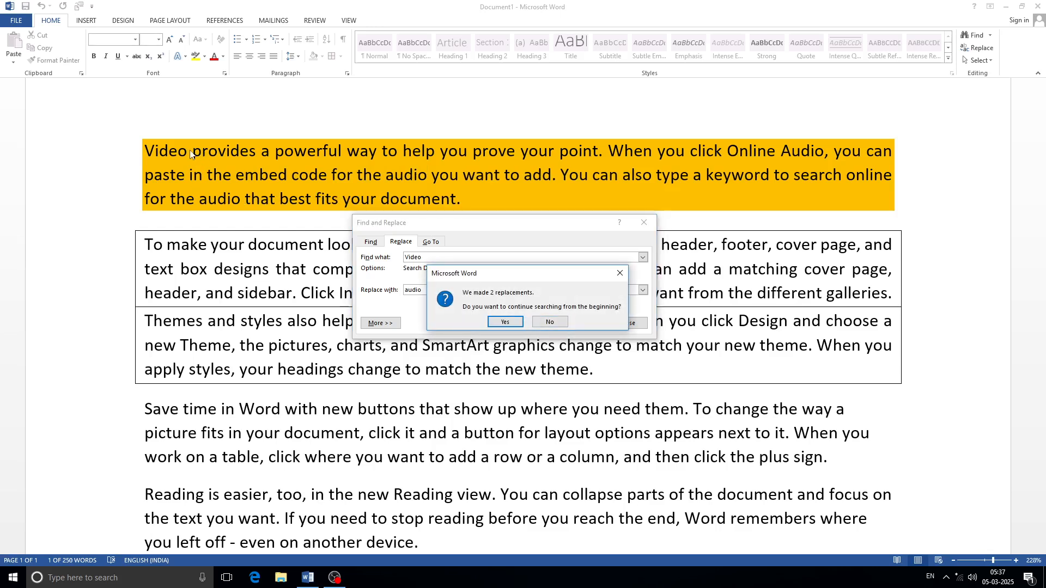
pyautogui.click(501, 324)
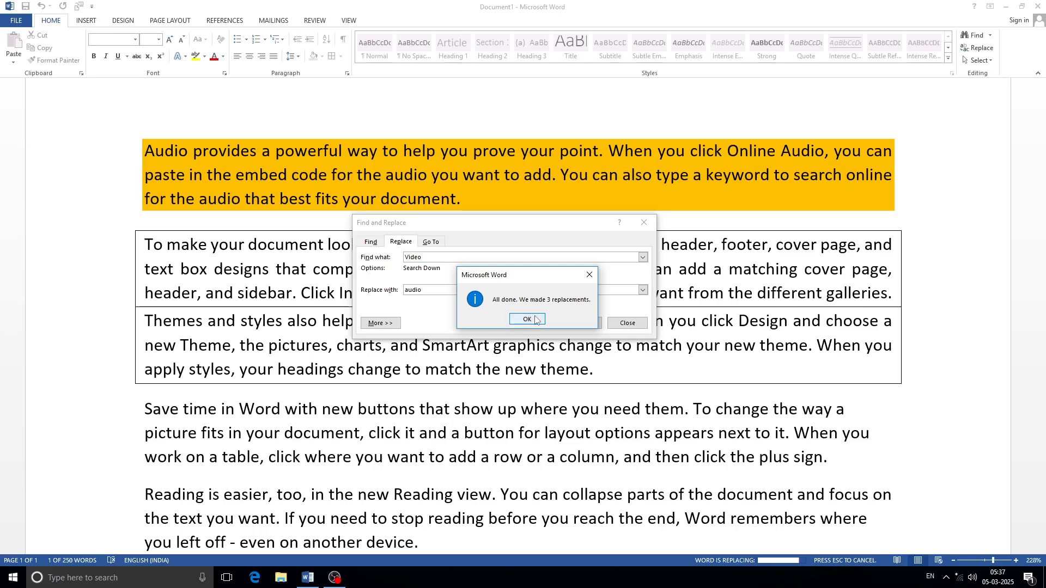
pyautogui.click(527, 319)
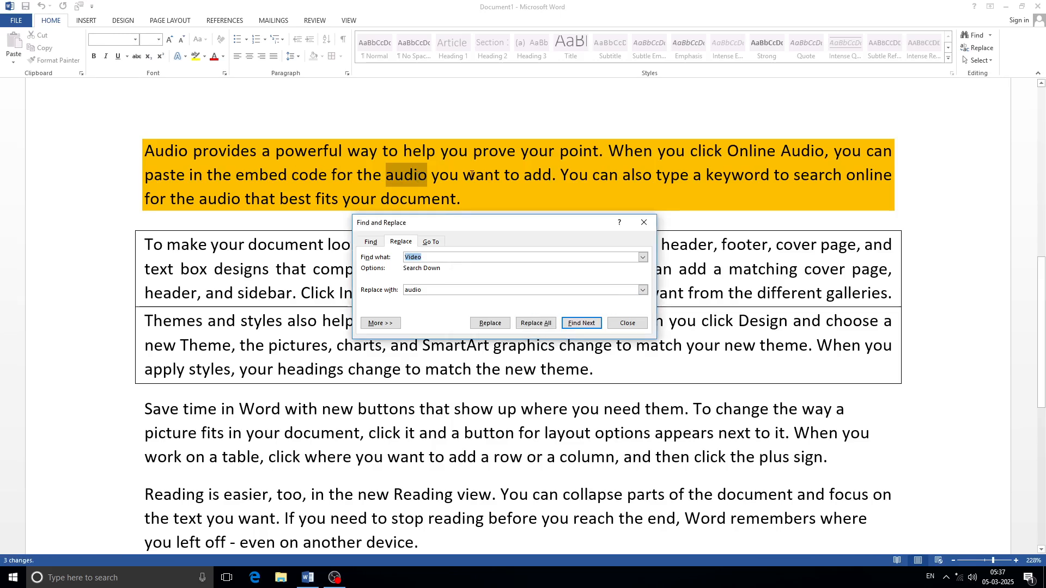
pyautogui.click(180, 150)
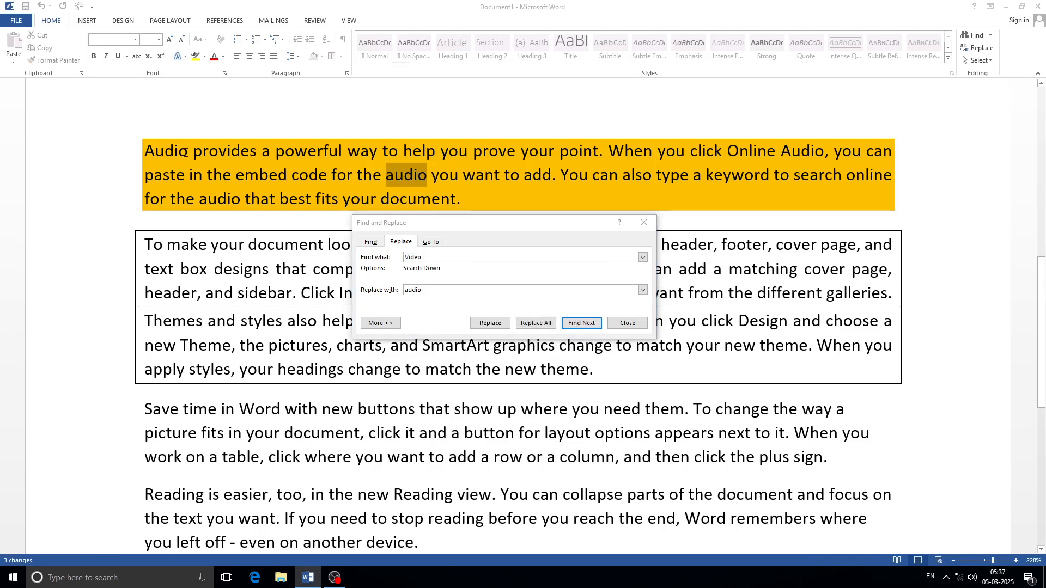
pyautogui.click(626, 323)
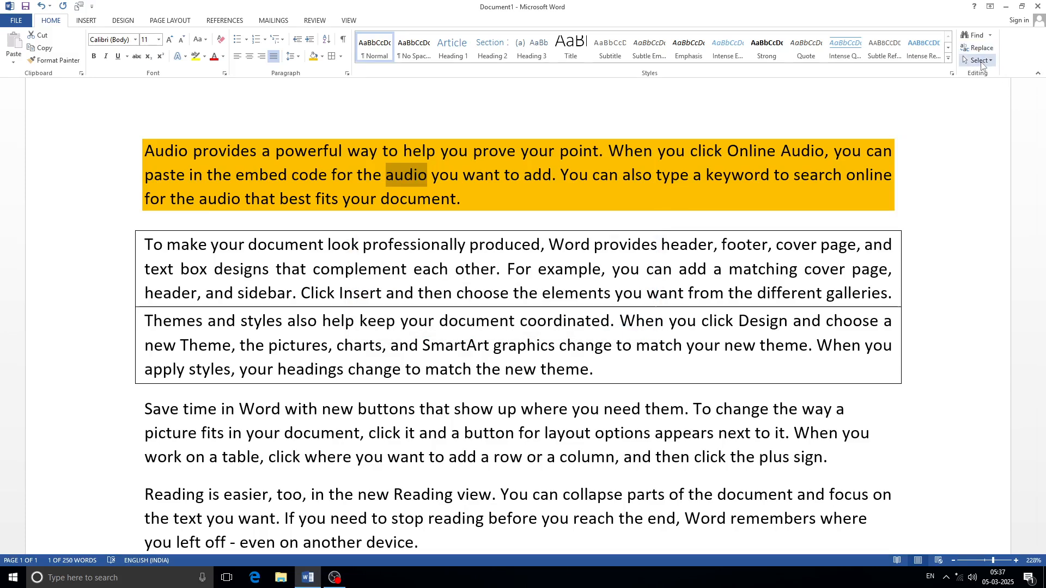
# Select the entire document with Select All, check the selection's extent, and deselect it.
pyautogui.click(963, 59)
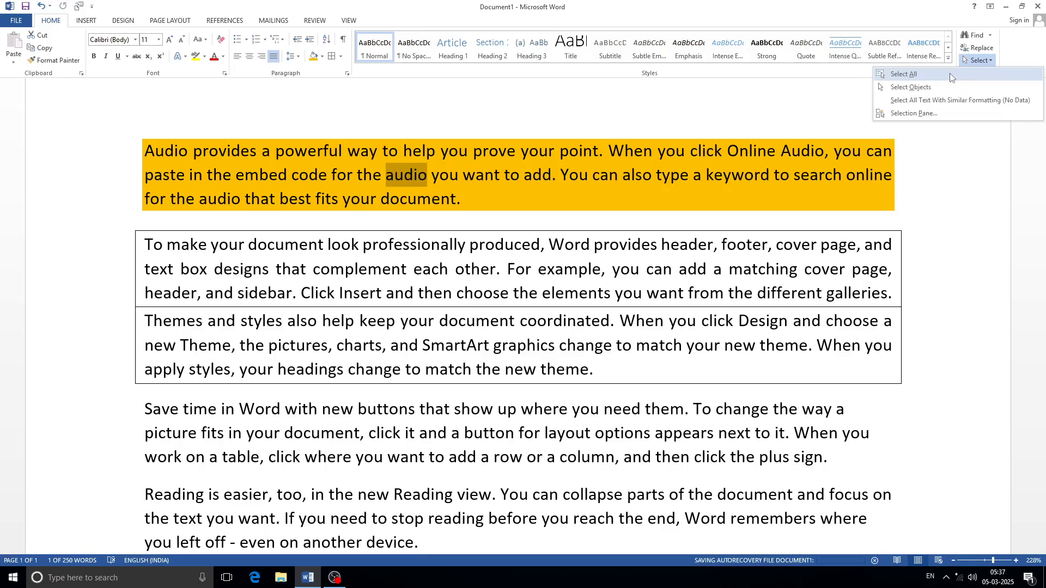
pyautogui.click(949, 73)
pyautogui.scroll(5, 599, 275)
pyautogui.scroll(3, 599, 279)
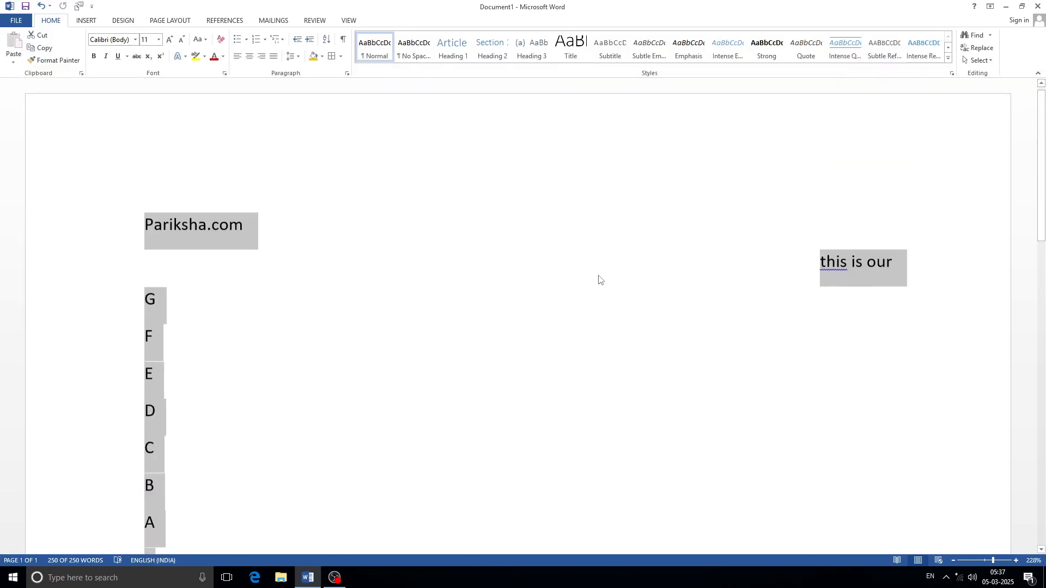
pyautogui.scroll(-8, 599, 279)
pyautogui.scroll(-6, 599, 279)
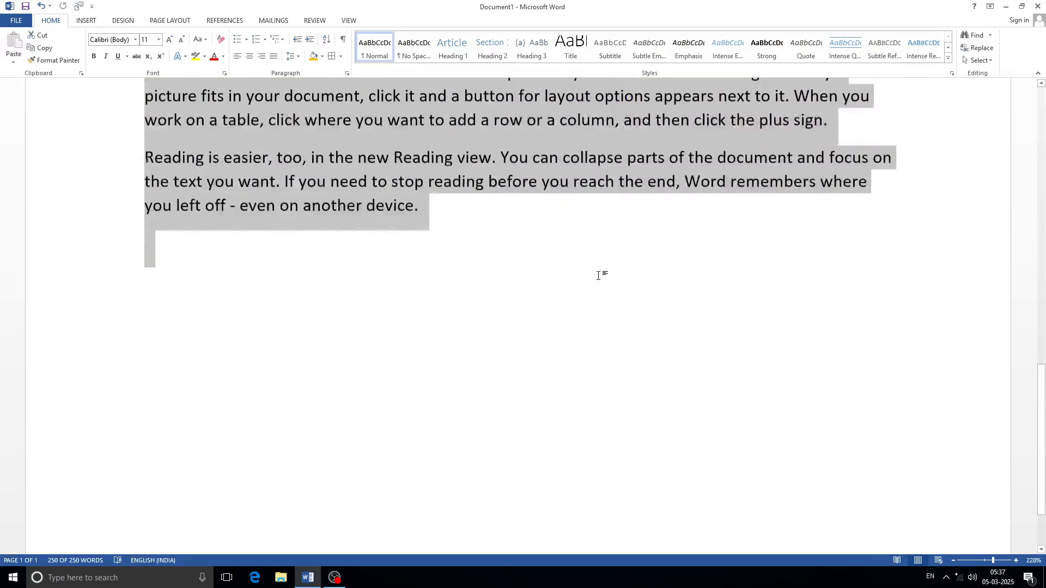
pyautogui.scroll(9, 599, 279)
pyautogui.scroll(2, 599, 279)
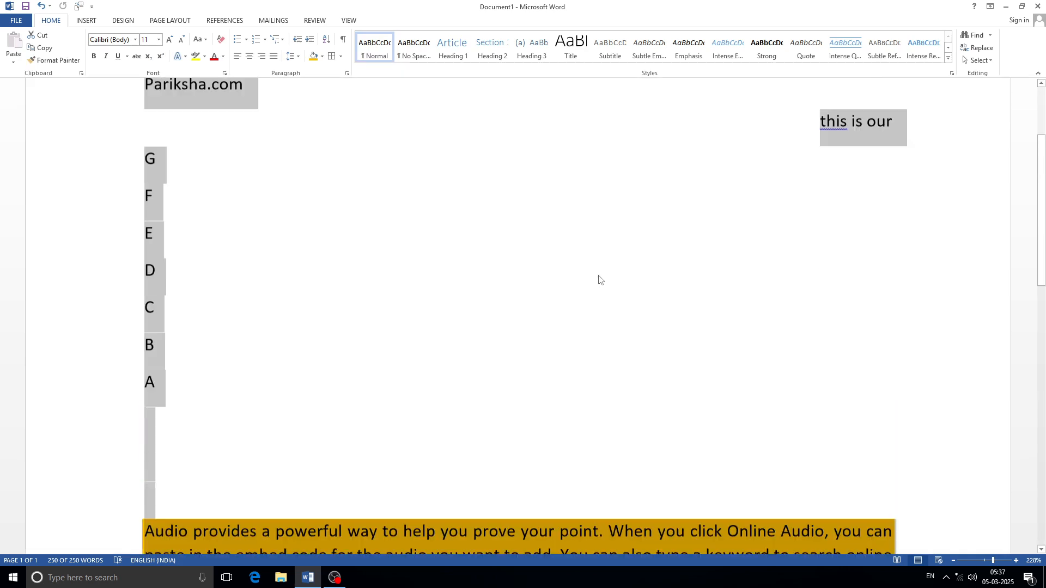
pyautogui.scroll(-3, 598, 280)
pyautogui.click(576, 291)
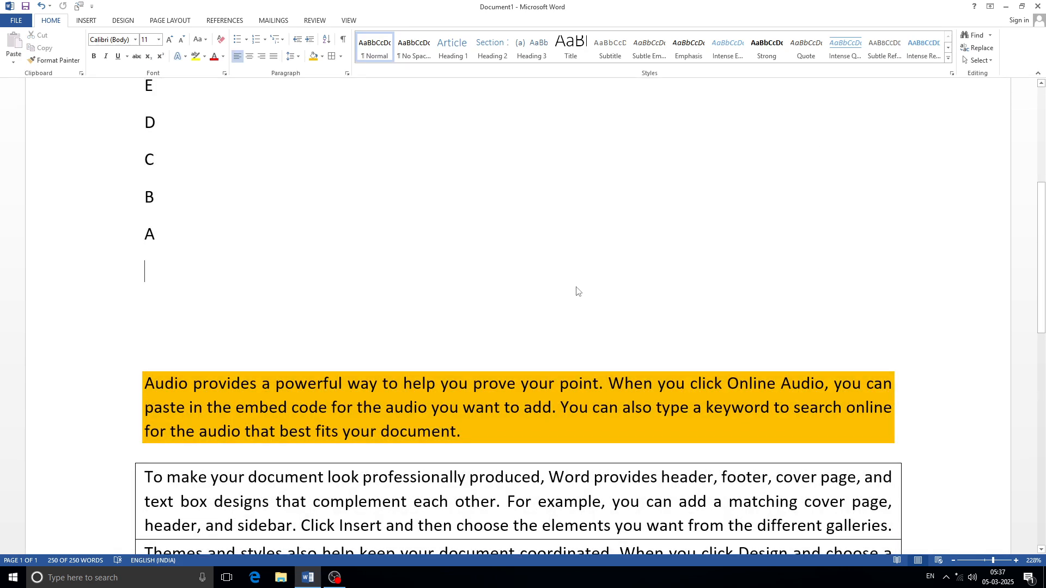
# Activate Select Objects and look through the document for objects to select.
pyautogui.click(978, 60)
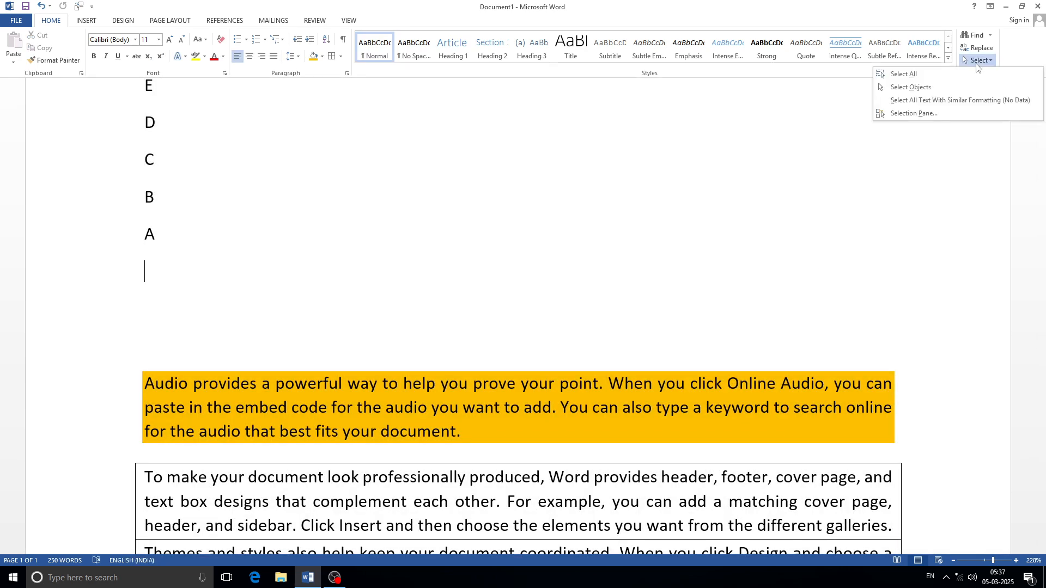
pyautogui.click(933, 92)
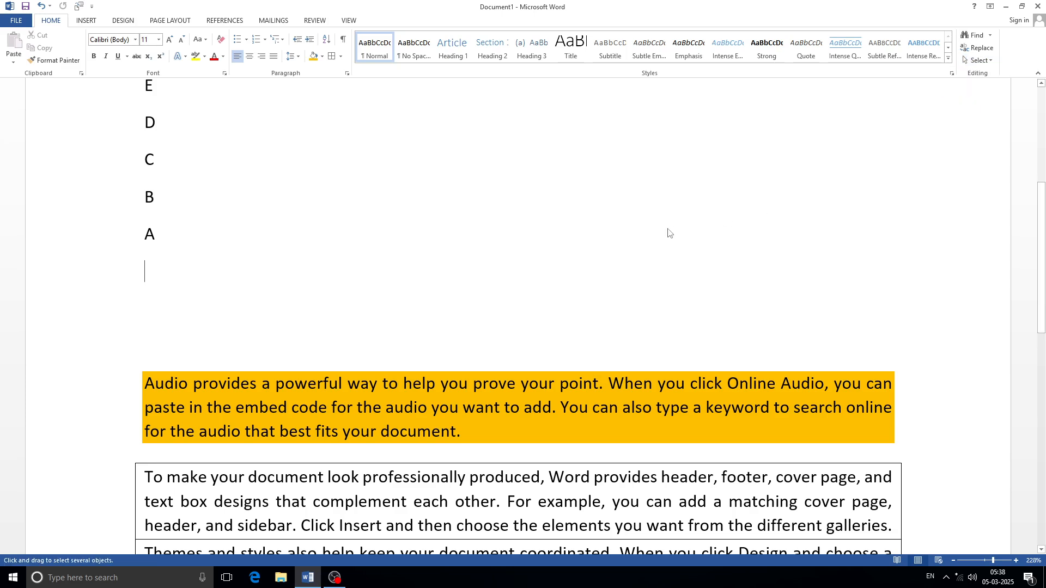
pyautogui.scroll(-5, 669, 233)
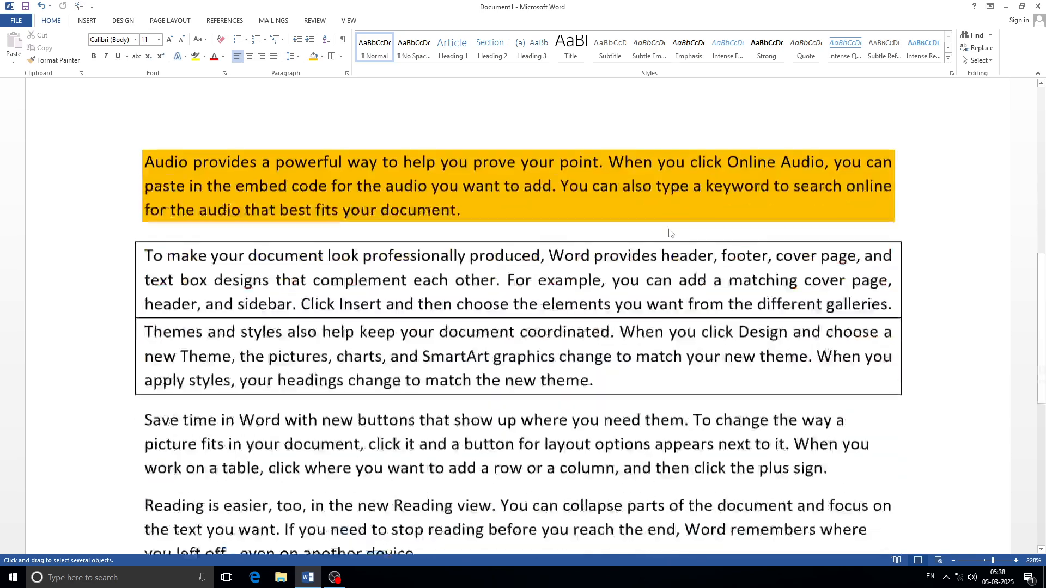
pyautogui.scroll(9, 670, 235)
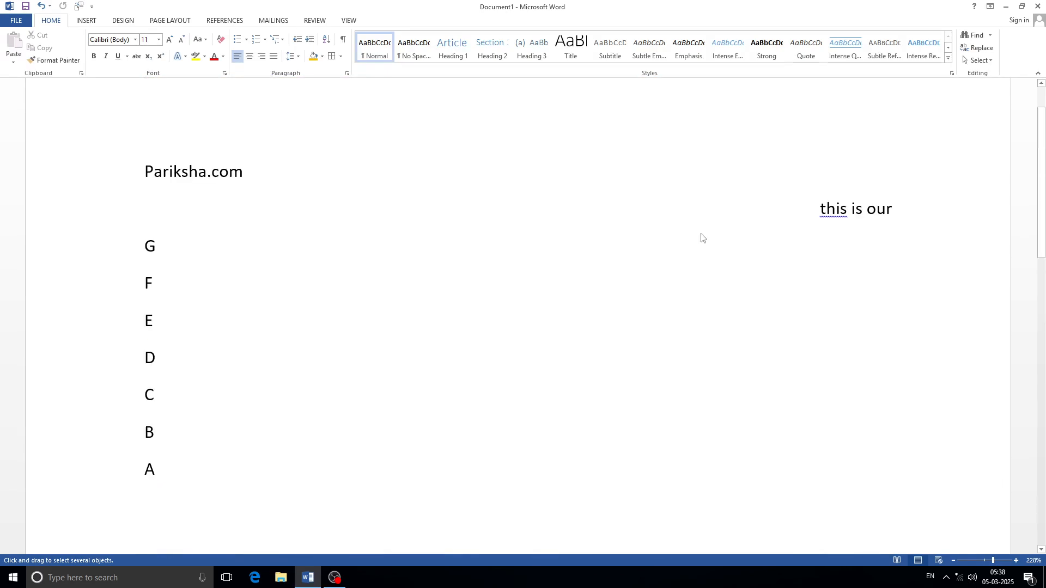
pyautogui.click(91, 23)
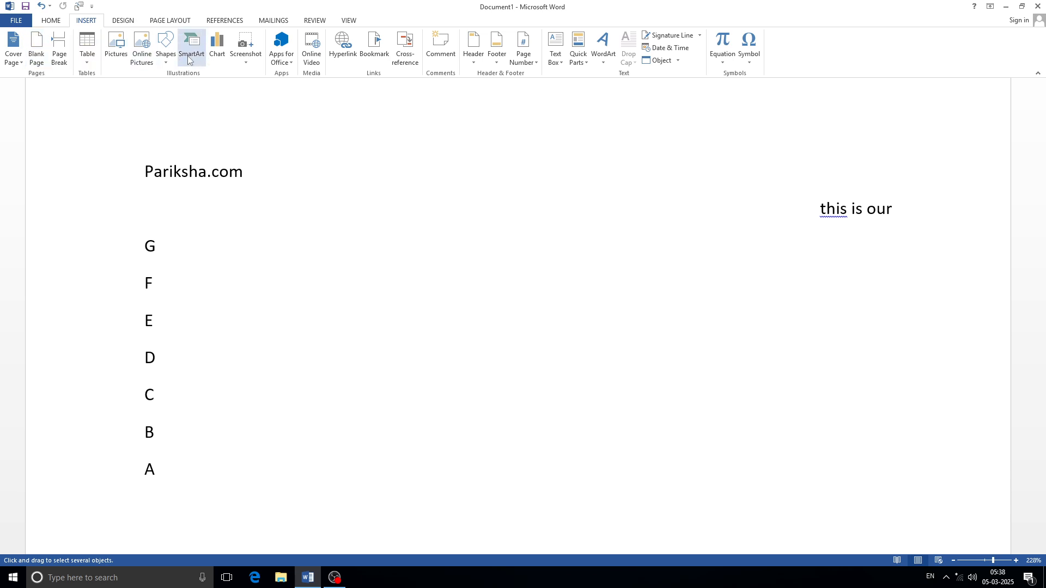
pyautogui.click(142, 51)
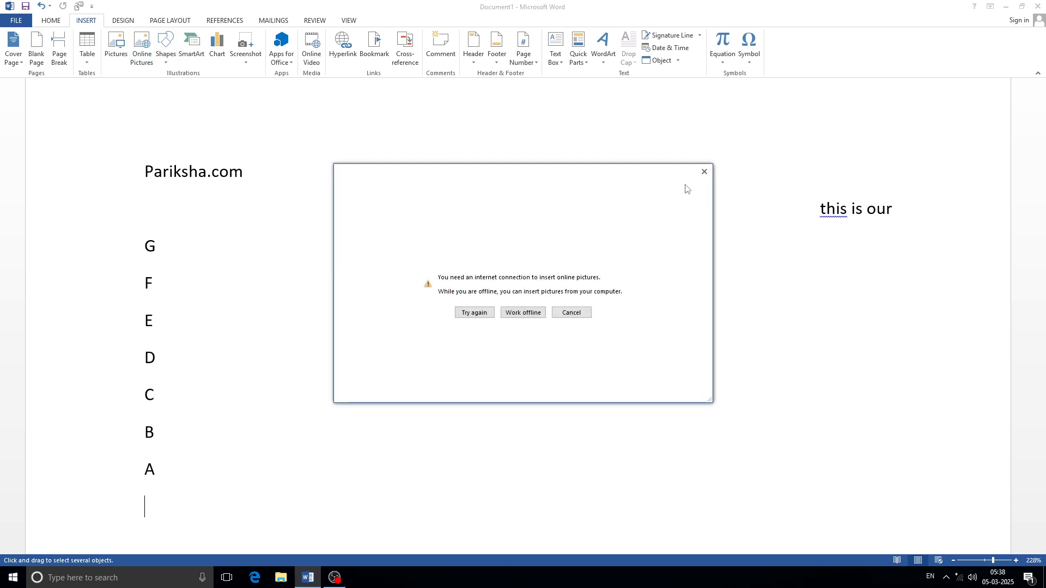
pyautogui.click(704, 171)
# Draw a rectangle about 1.5 cm wide and 1.1 cm high beside the Pariksha.com line.
pyautogui.click(169, 64)
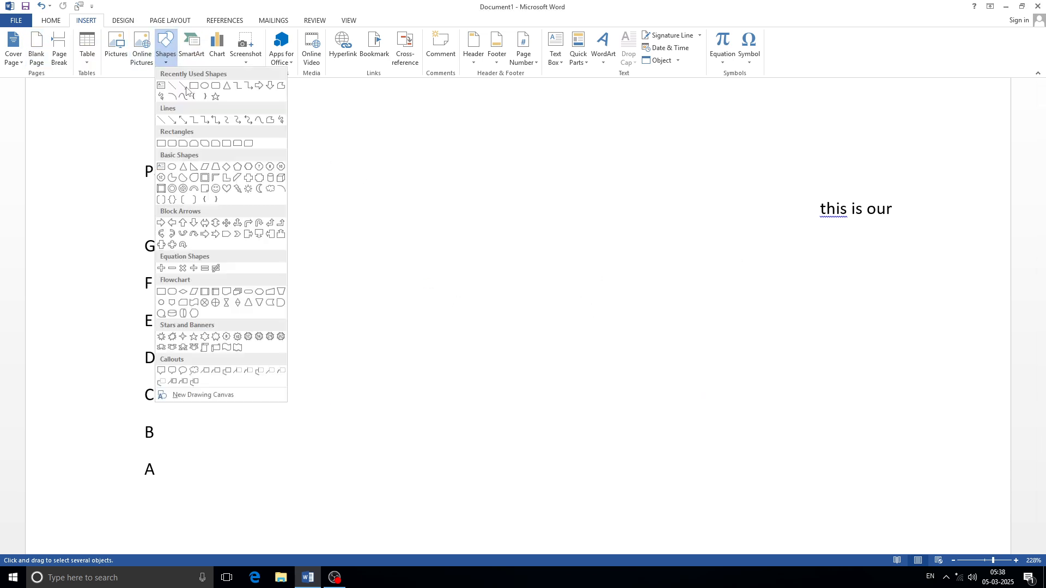
pyautogui.click(194, 86)
pyautogui.moveTo(355, 152); pyautogui.dragTo(427, 202)
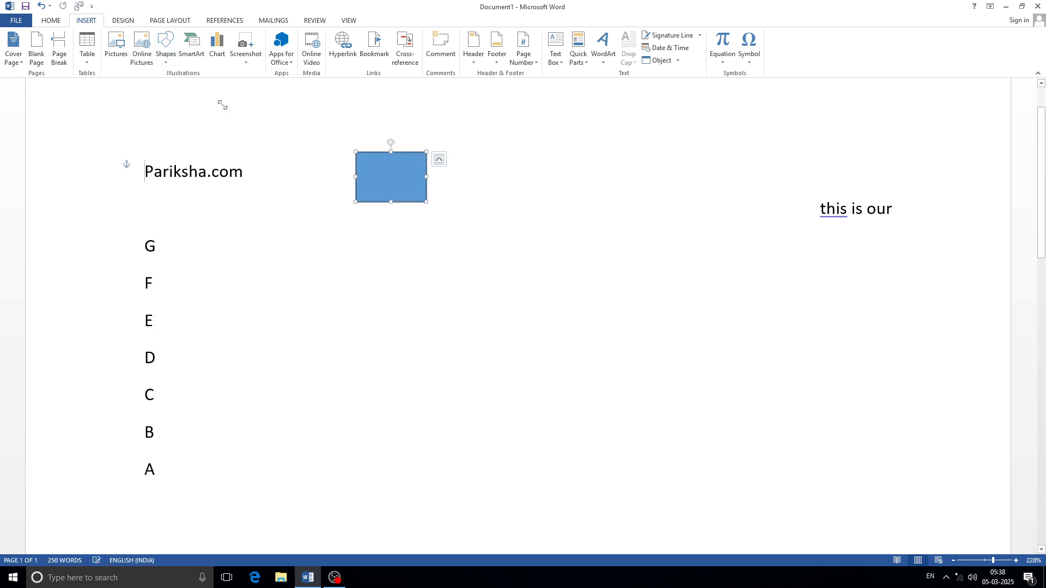
# Insert the picture "ms word thambnail FONT GROUP" and shrink it to about 8.8 cm wide and 5 cm high.
pyautogui.click(90, 22)
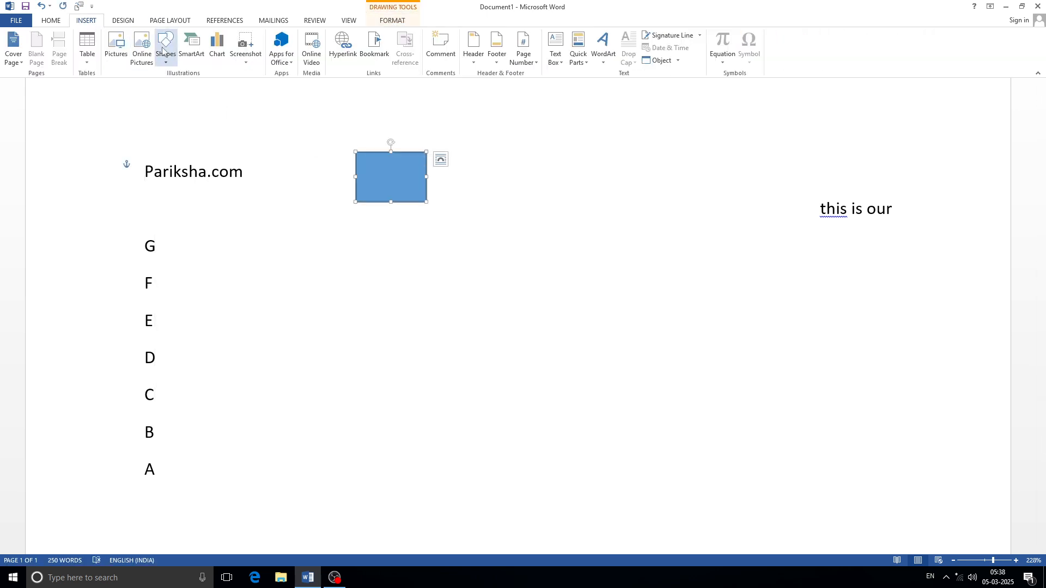
pyautogui.click(116, 47)
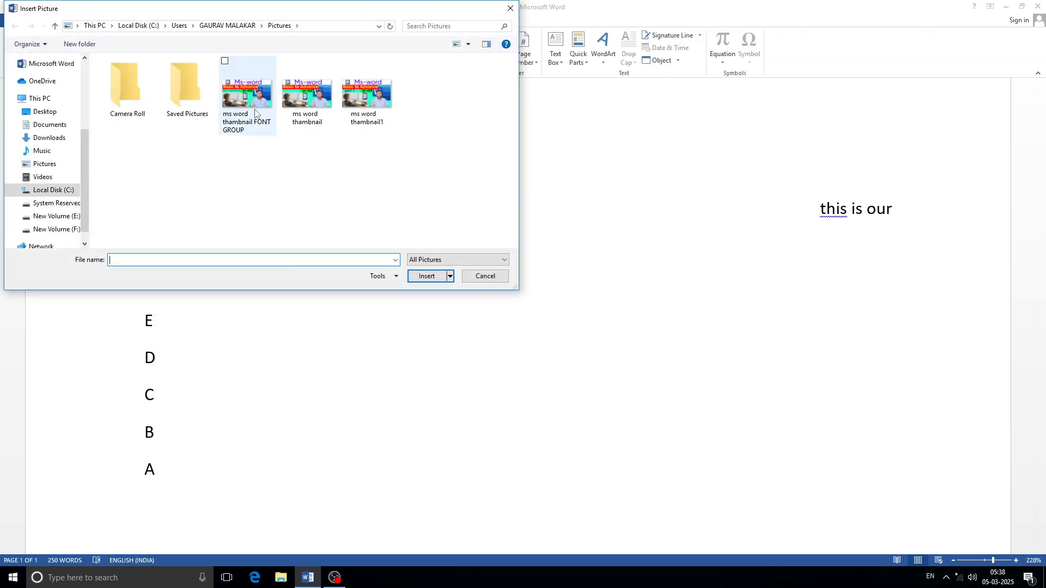
pyautogui.click(255, 111)
pyautogui.click(427, 276)
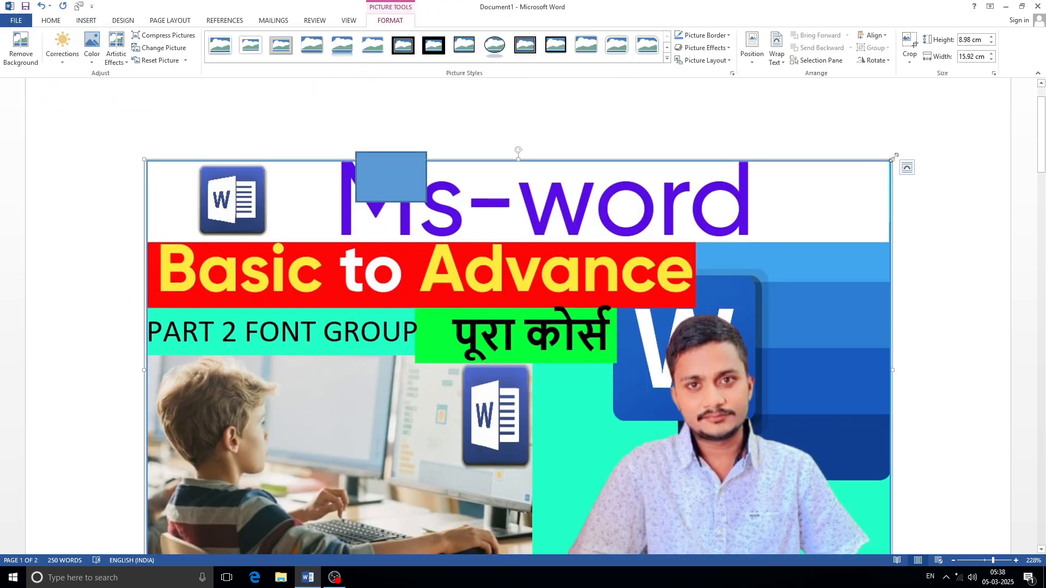
pyautogui.moveTo(893, 159); pyautogui.dragTo(570, 428)
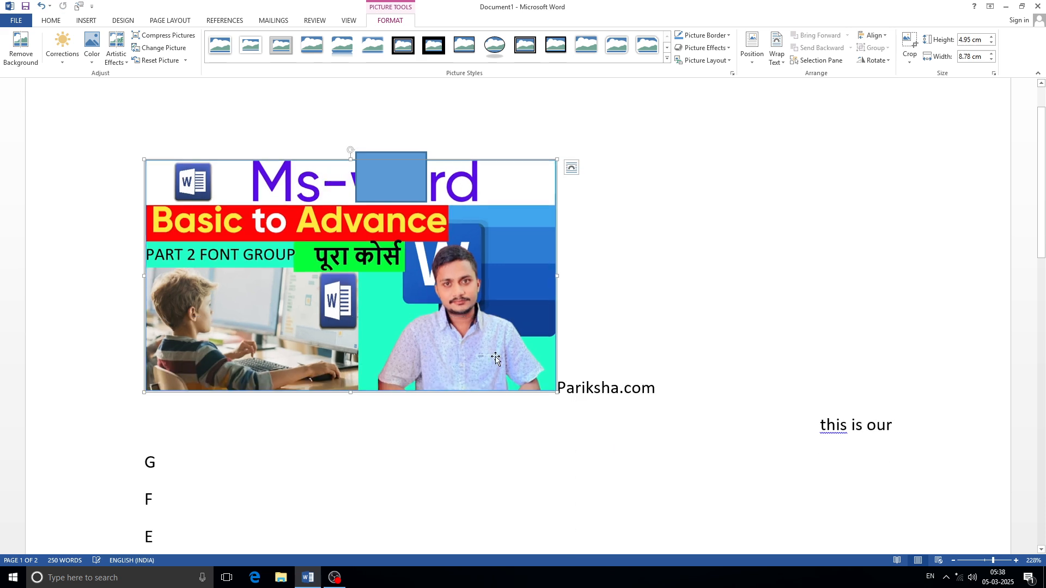
# Move the blue rectangle off the picture into the blank area to the picture's right.
pyautogui.click(393, 173)
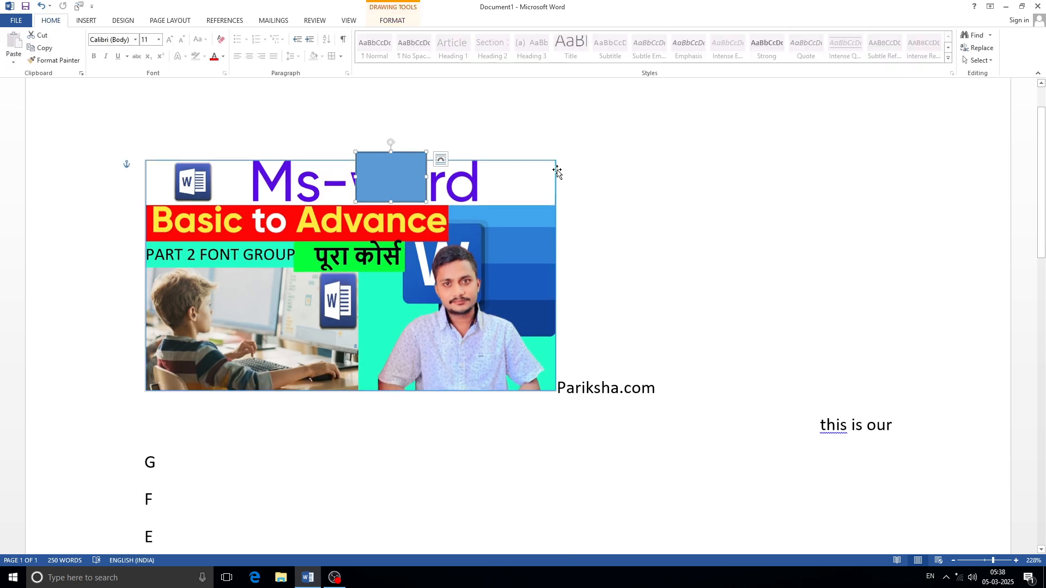
pyautogui.moveTo(360, 179); pyautogui.dragTo(647, 209)
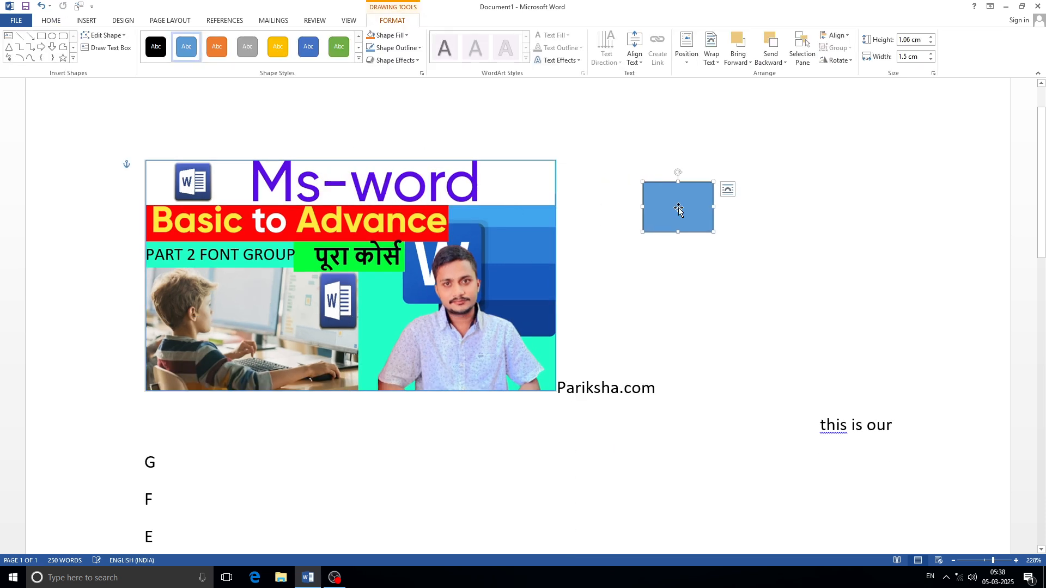
# Activate Select Objects for selecting objects on the page.
pyautogui.click(52, 21)
pyautogui.click(988, 61)
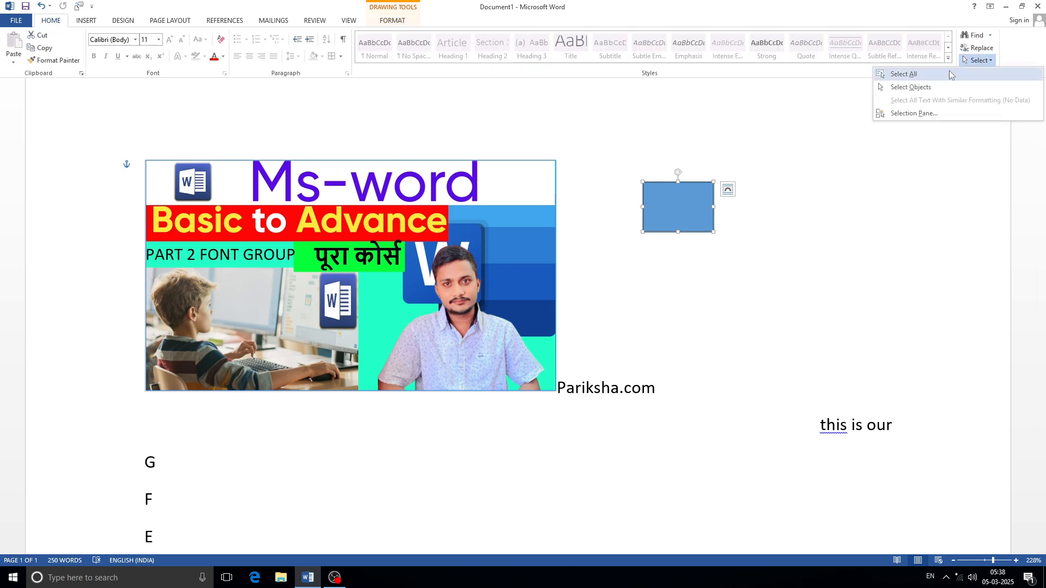
pyautogui.click(938, 87)
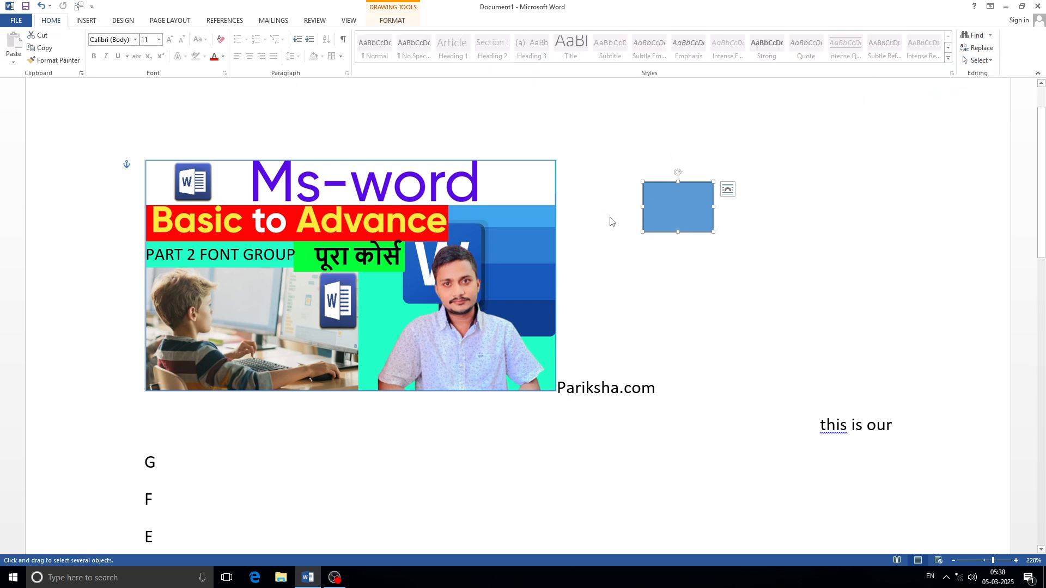